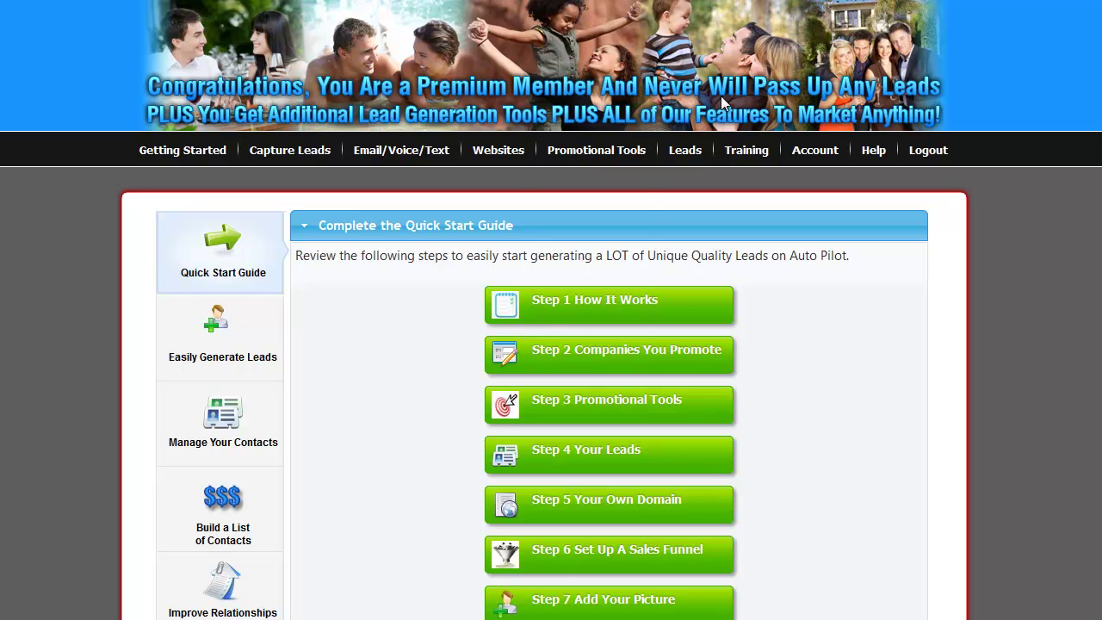
# Open the sales page creation area and preview the shared sales page "FLSL What Does He Know?", pausing its video
pyautogui.moveTo(498, 155)
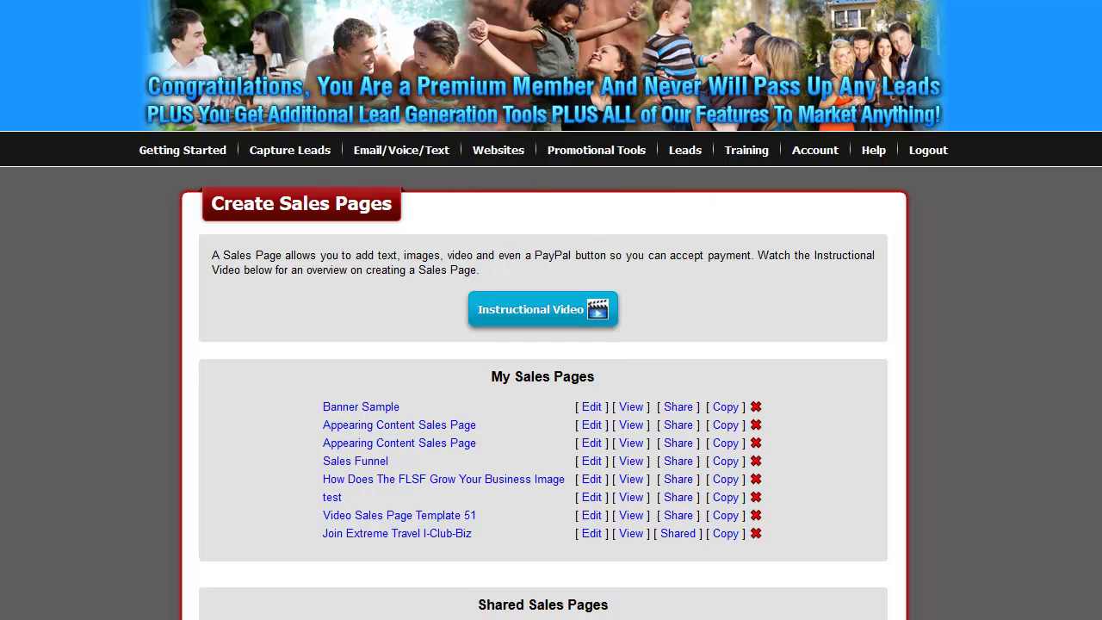
pyautogui.scroll(-4, 613, 277)
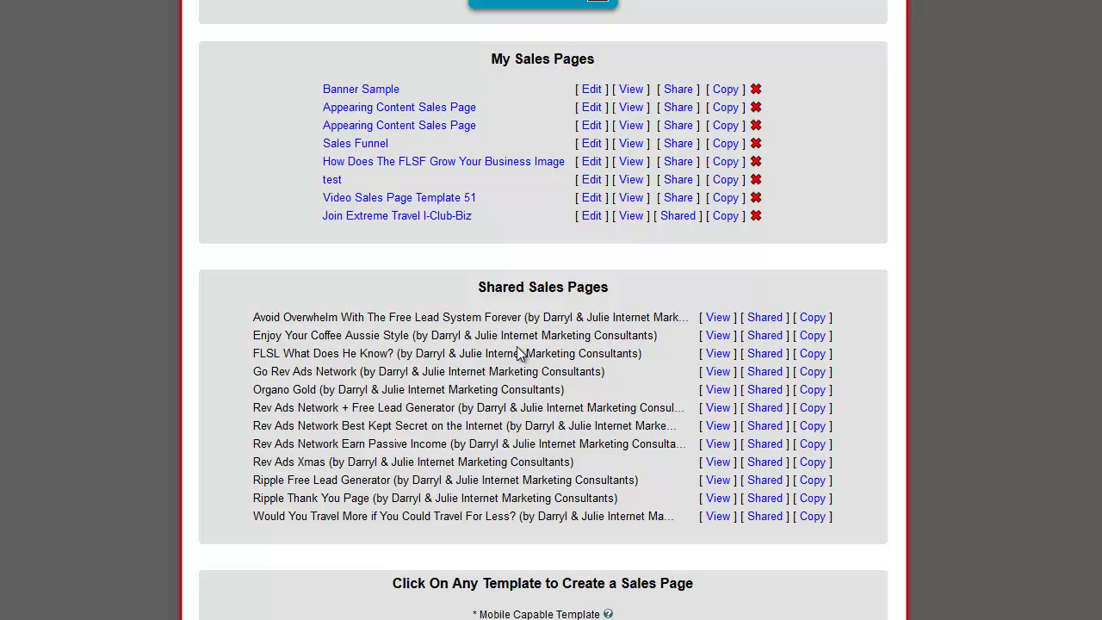
pyautogui.click(715, 356)
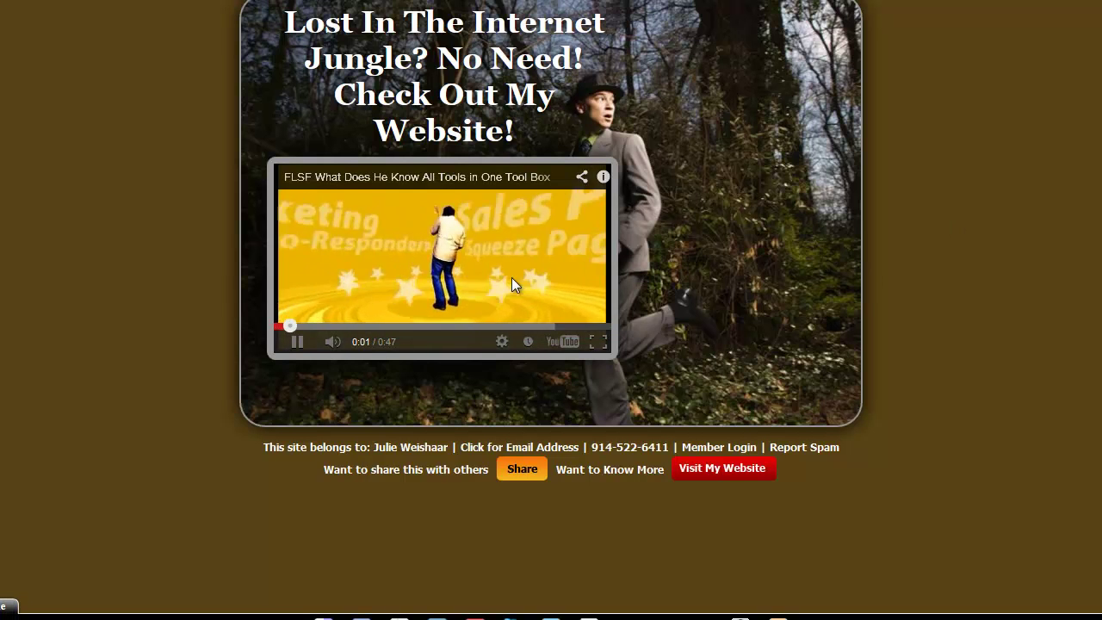
pyautogui.click(295, 354)
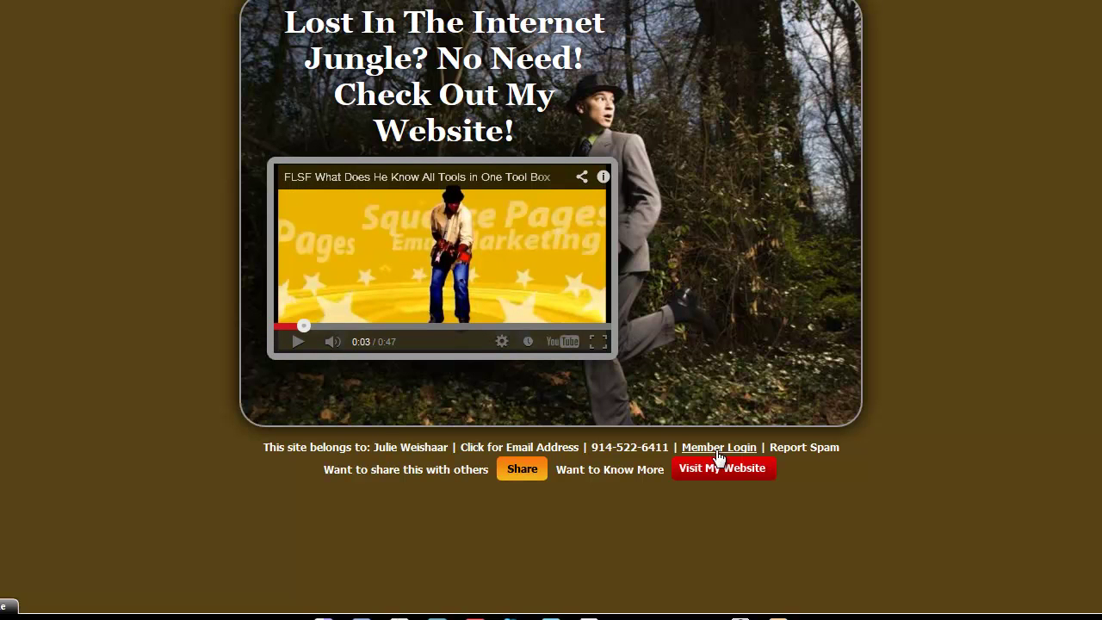
# Check where the preview's Visit My Website link leads, and close the destination page
pyautogui.click(709, 476)
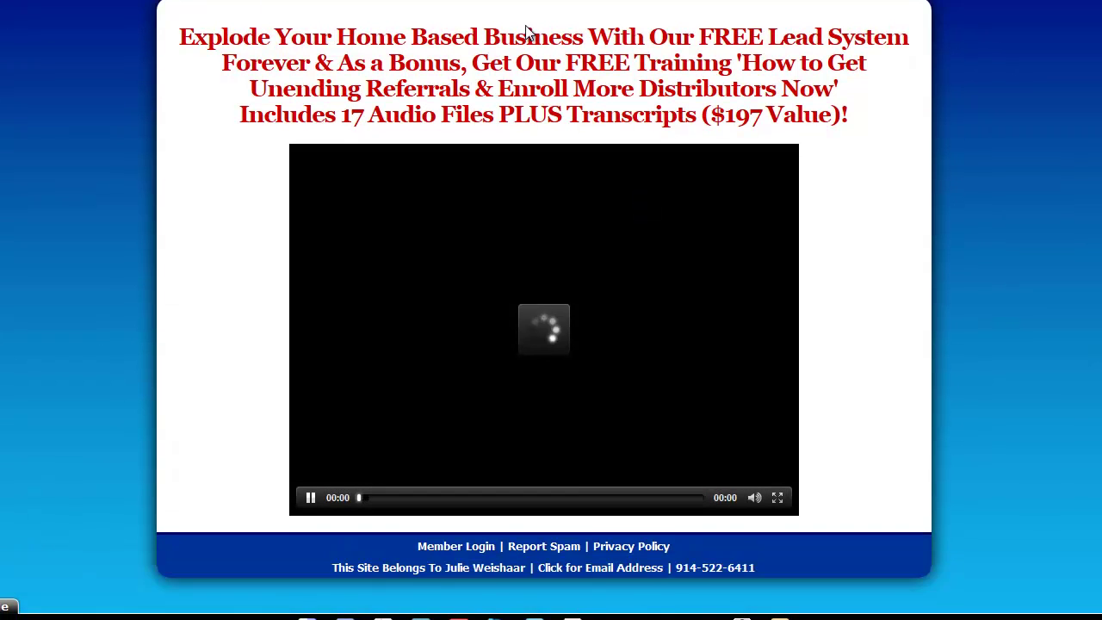
pyautogui.moveTo(723, 2)
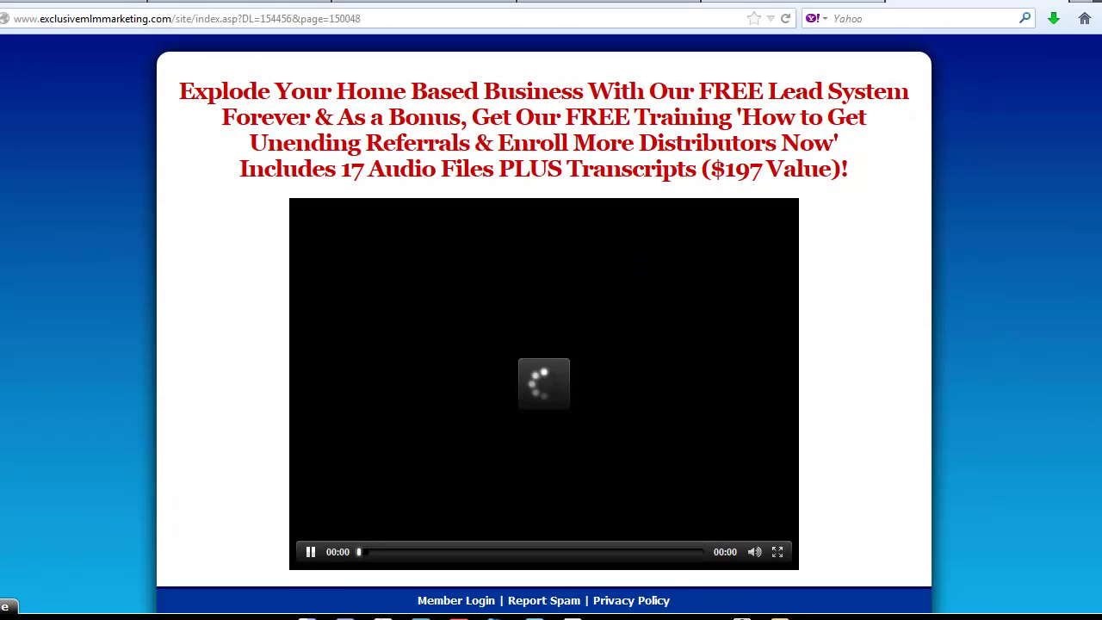
pyautogui.click(1060, 2)
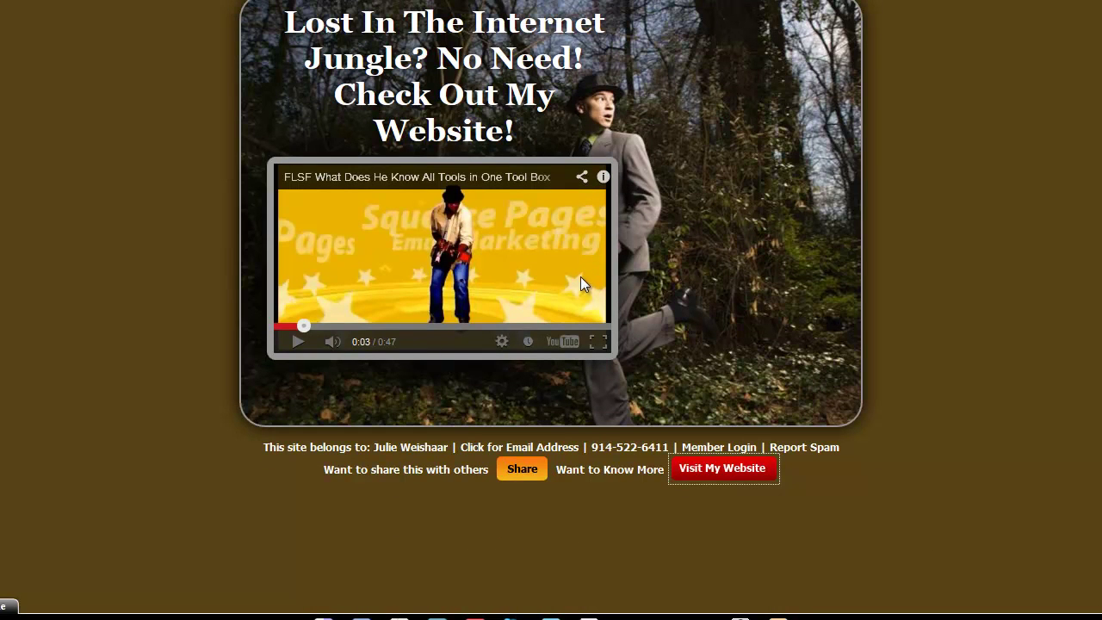
# Examine the embedded video's title and description on YouTube, and close both the video page and the sales page preview
pyautogui.click(560, 343)
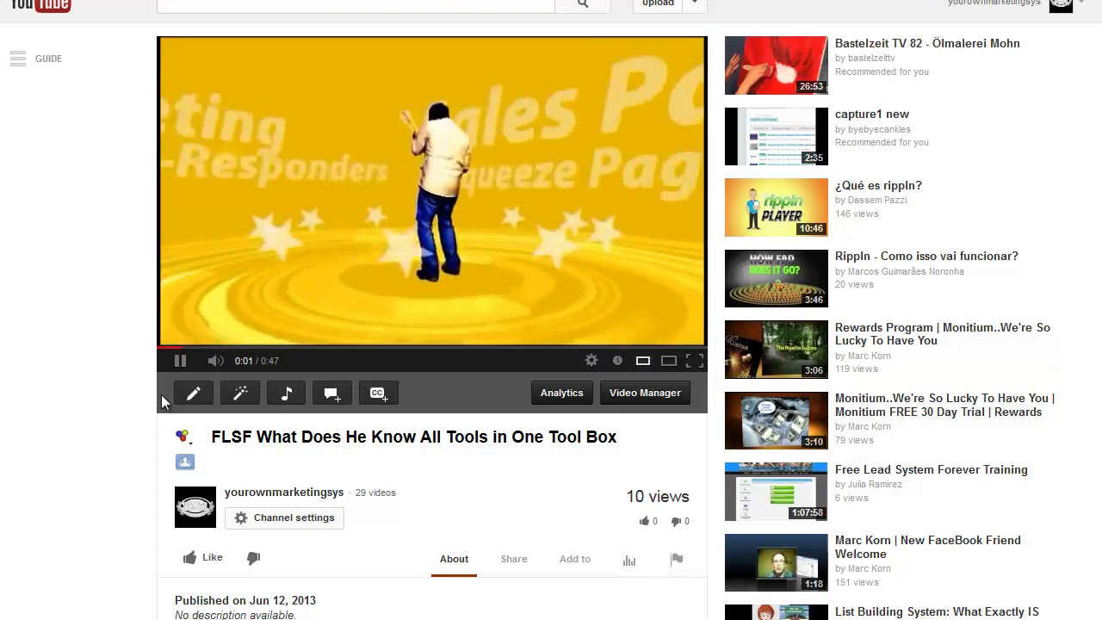
pyautogui.click(179, 360)
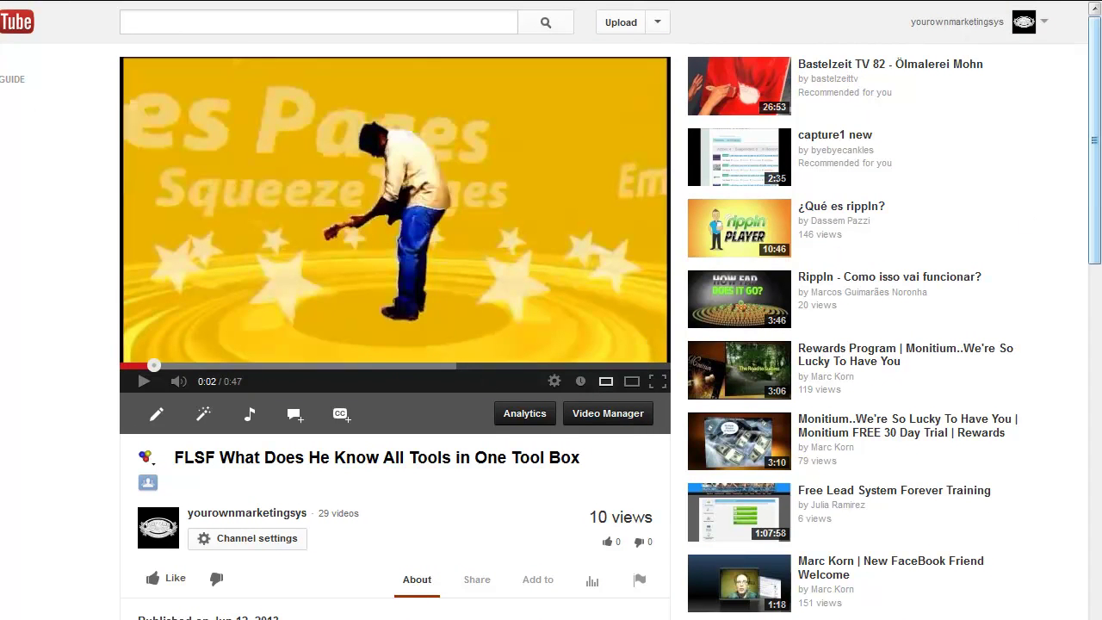
pyautogui.moveTo(1093, 196); pyautogui.dragTo(1093, 228)
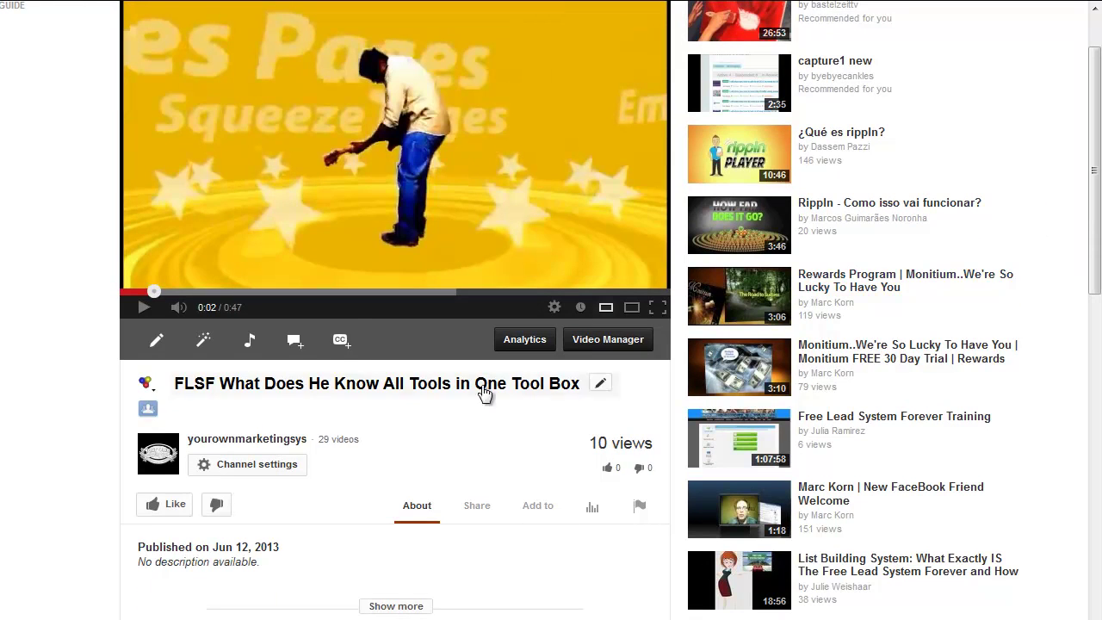
pyautogui.moveTo(192, 545)
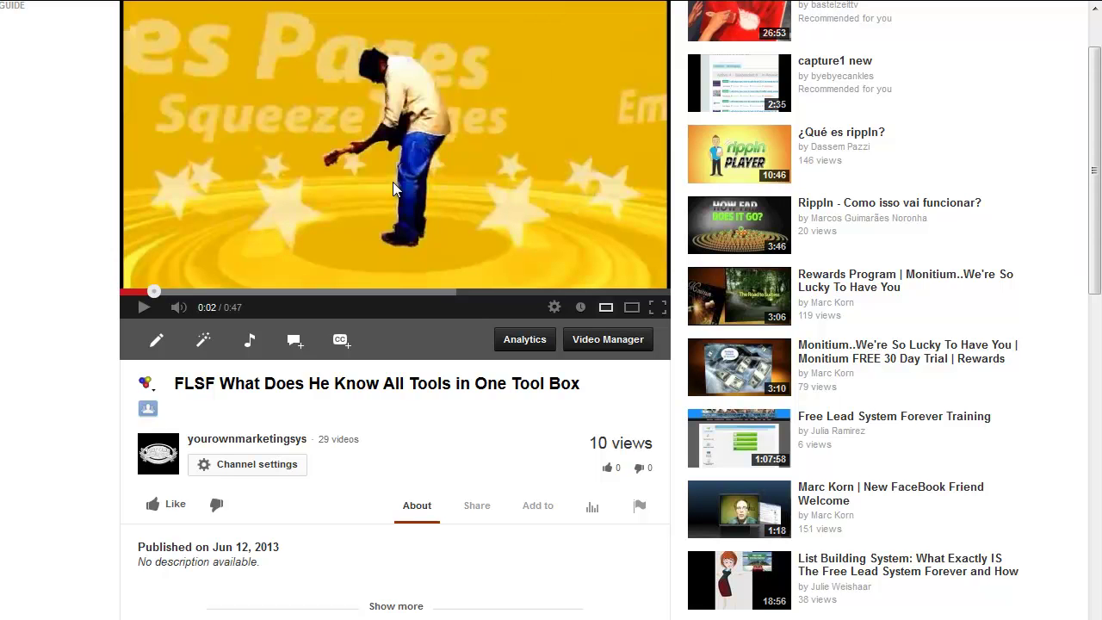
pyautogui.scroll(-1, 394, 182)
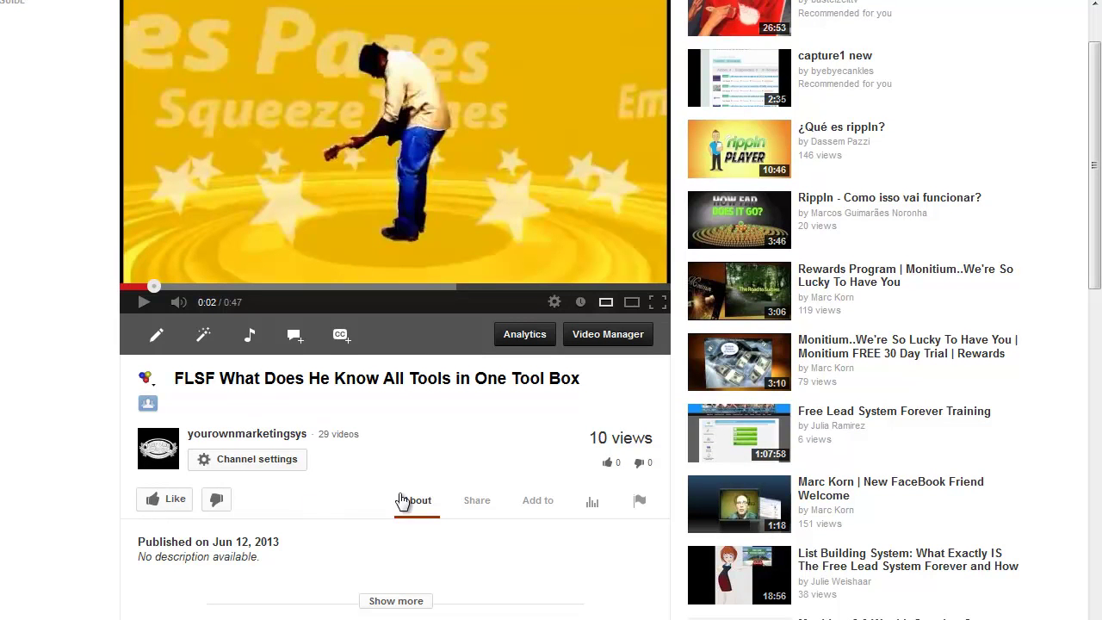
pyautogui.moveTo(852, 5)
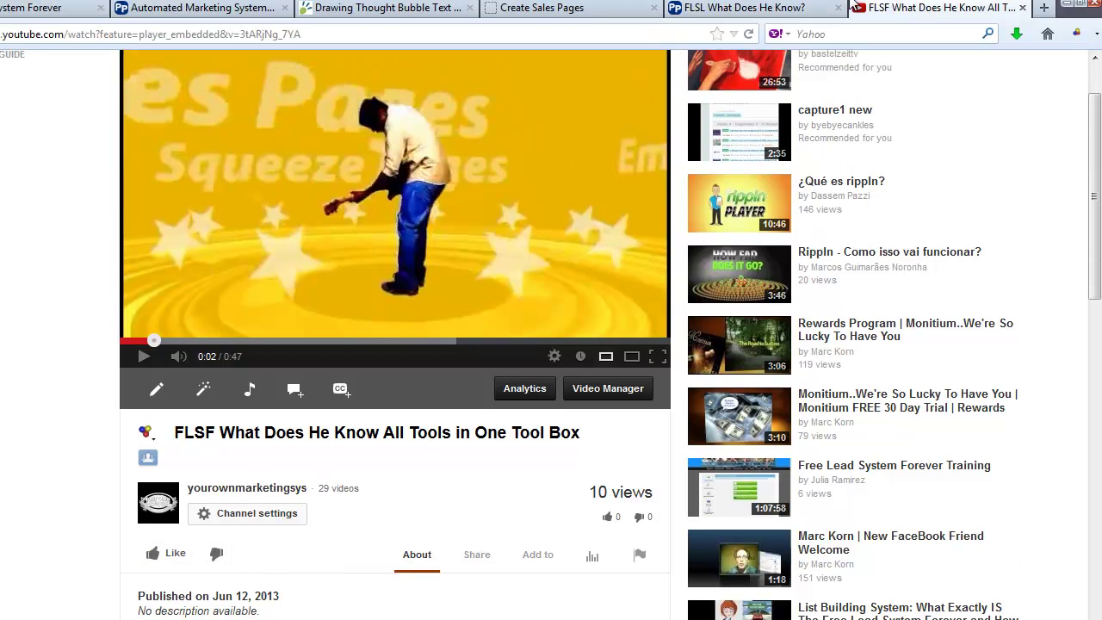
pyautogui.click(1021, 8)
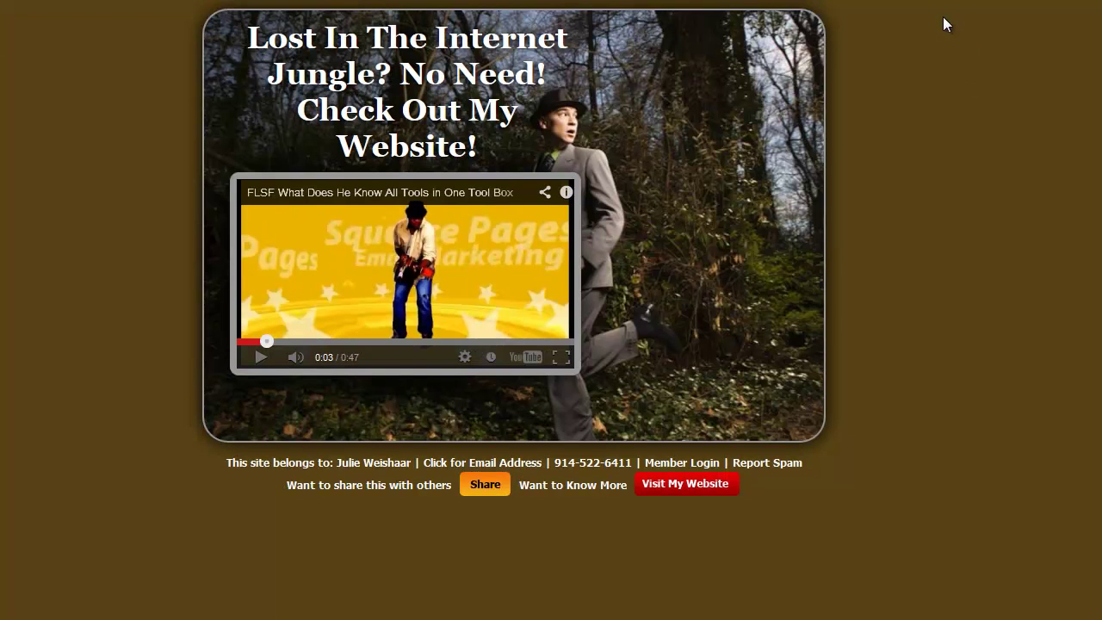
pyautogui.moveTo(925, 4)
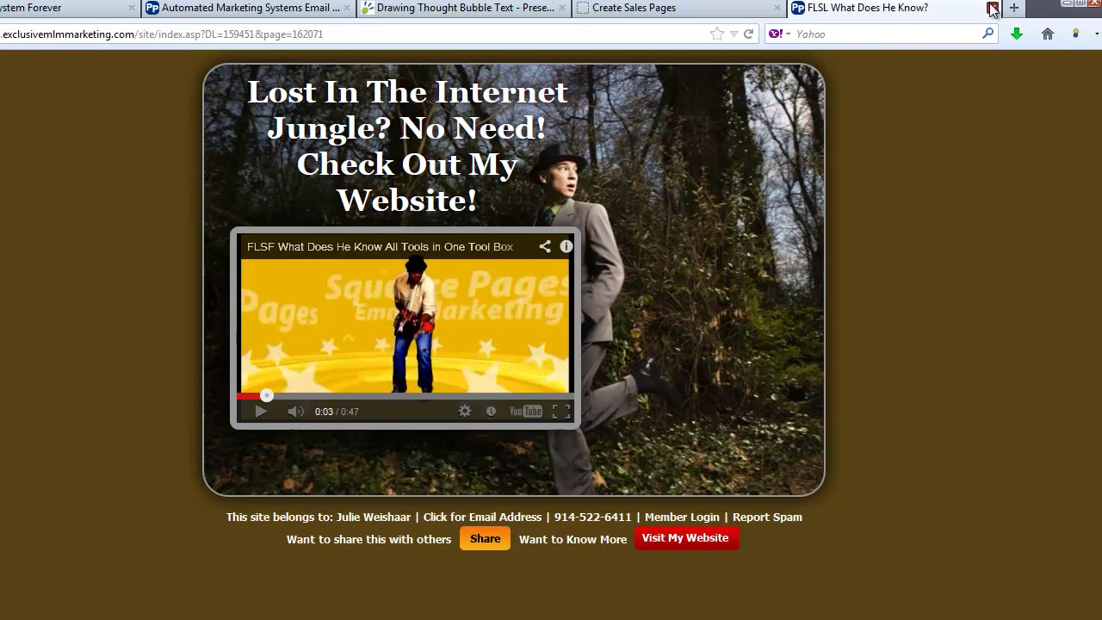
pyautogui.click(989, 8)
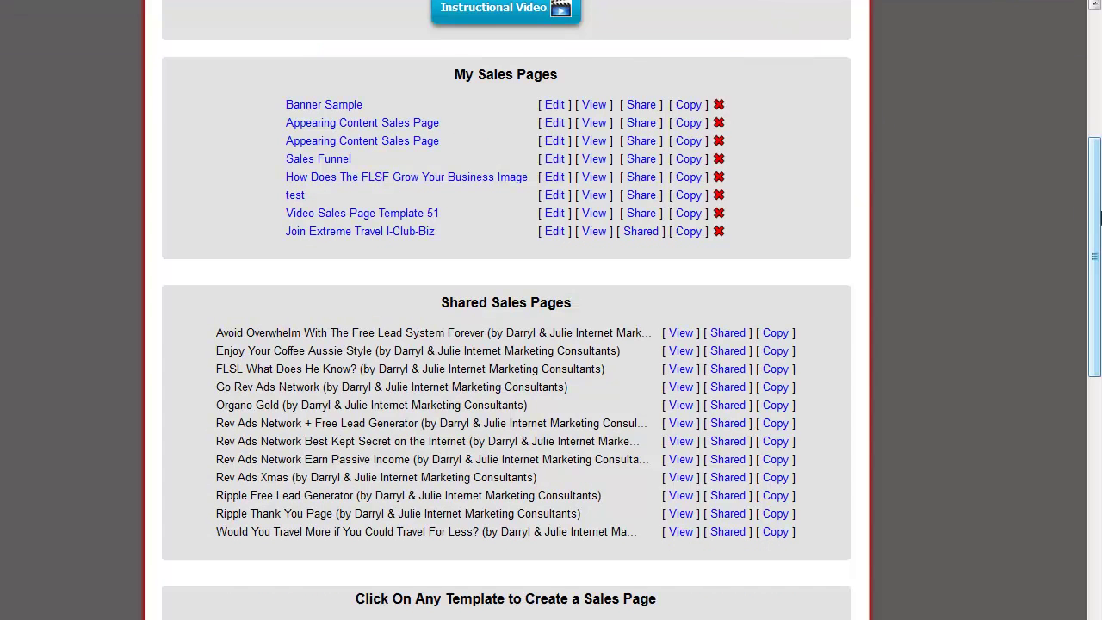
# Reopen the sales page creation area and start a copy of the shared sales page "FLSL What Does He Know?"
pyautogui.scroll(4, 1098, 225)
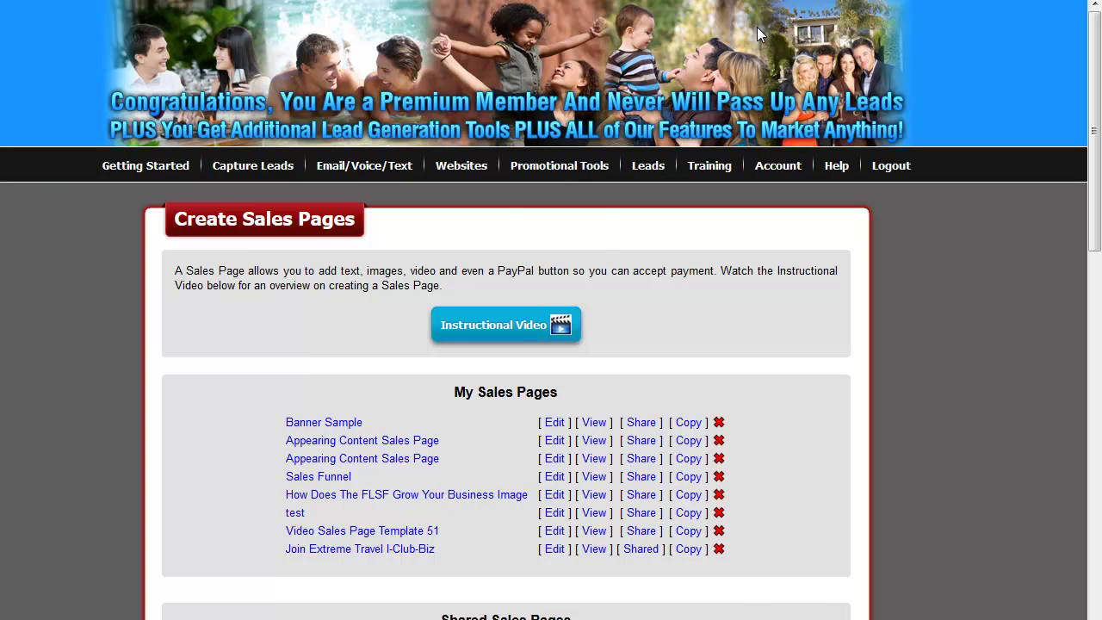
pyautogui.moveTo(460, 165)
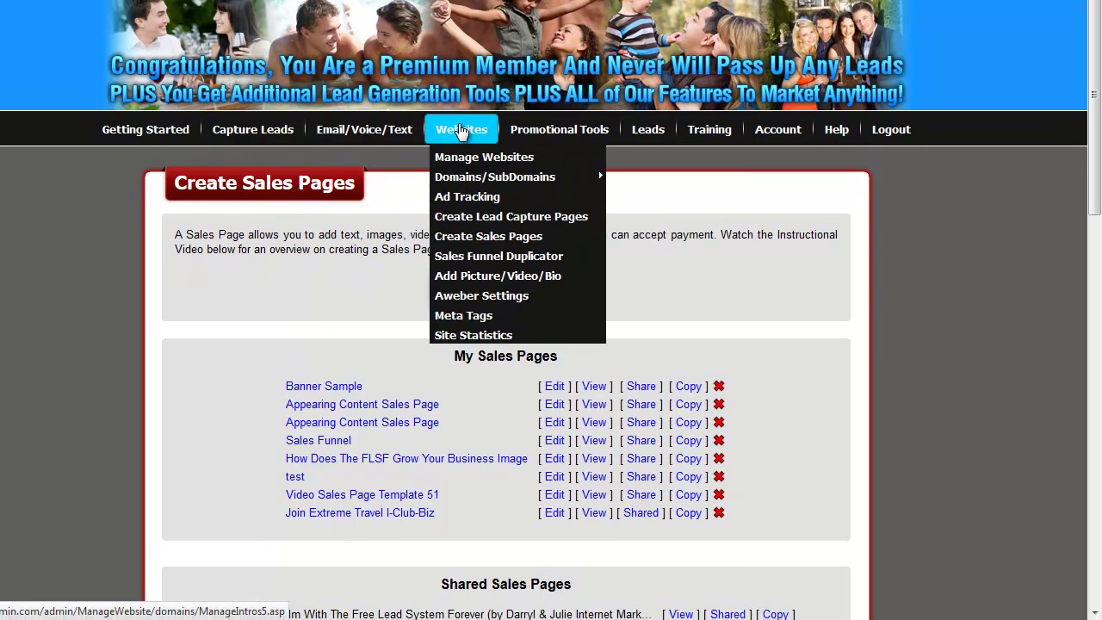
pyautogui.click(457, 236)
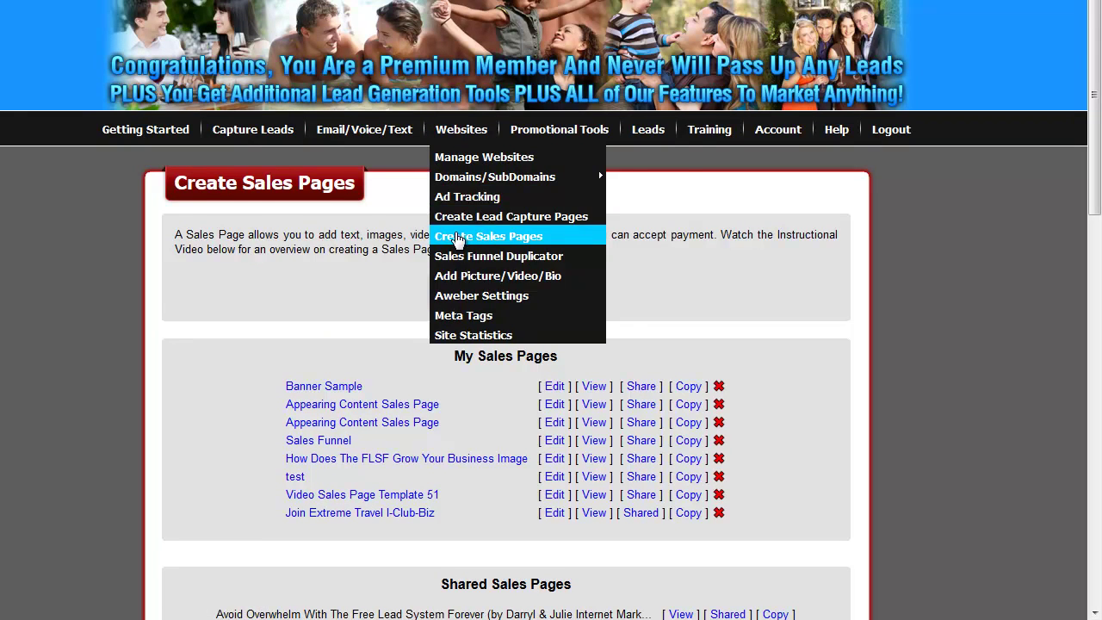
pyautogui.scroll(-3, 780, 345)
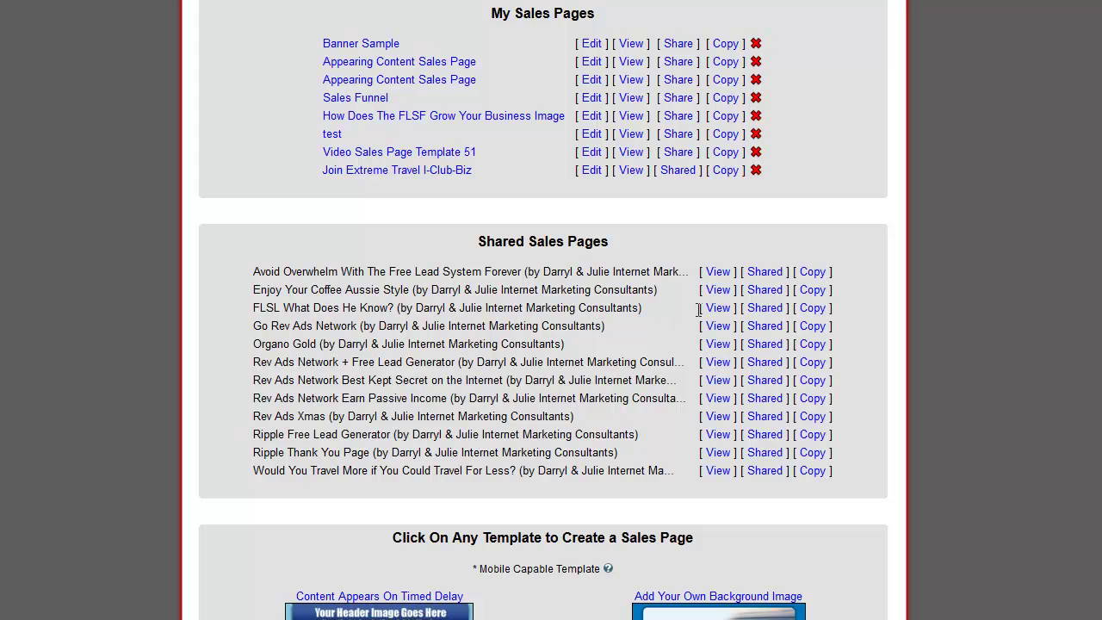
pyautogui.click(812, 310)
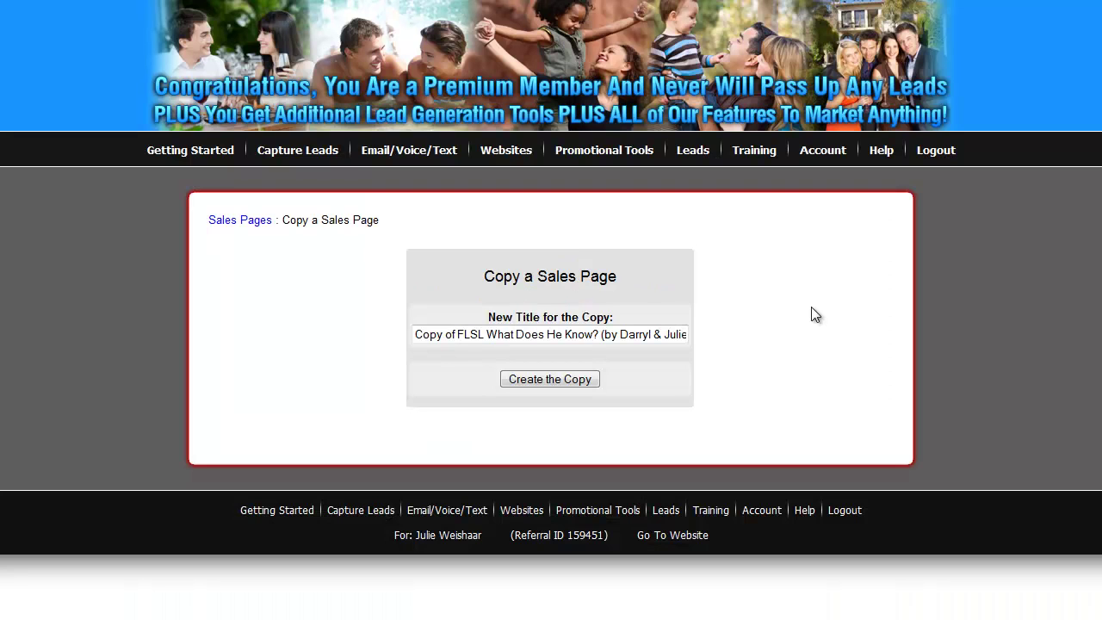
# Shorten the copy's title to "FLSL What Does He Know?" and create the copy
pyautogui.click(487, 334)
pyautogui.moveTo(462, 334); pyautogui.dragTo(351, 315)
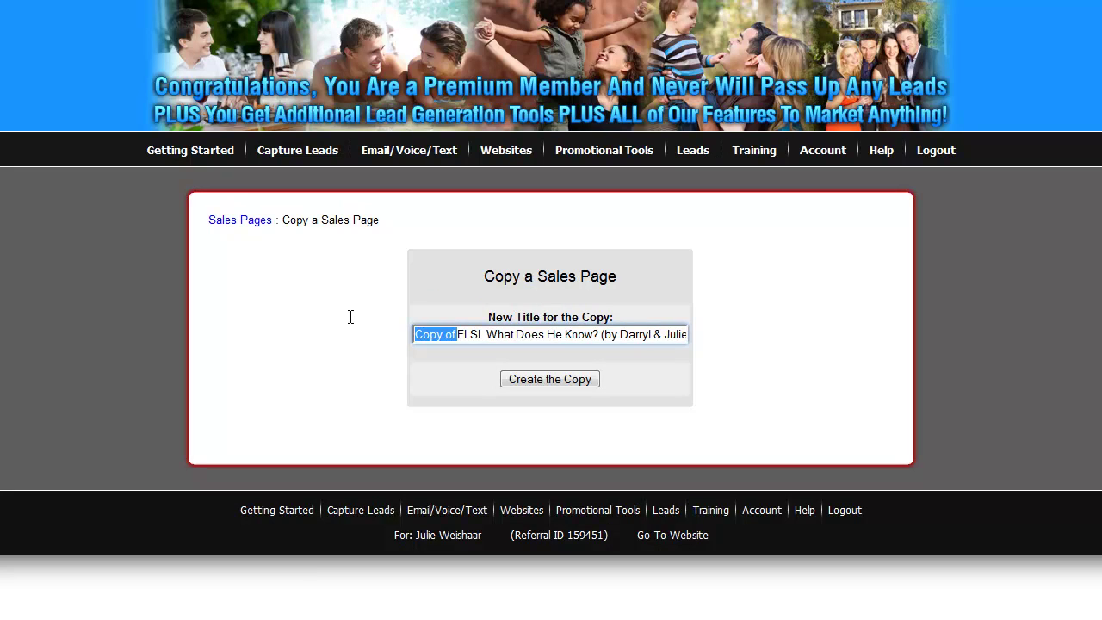
pyautogui.press('BackSpace')
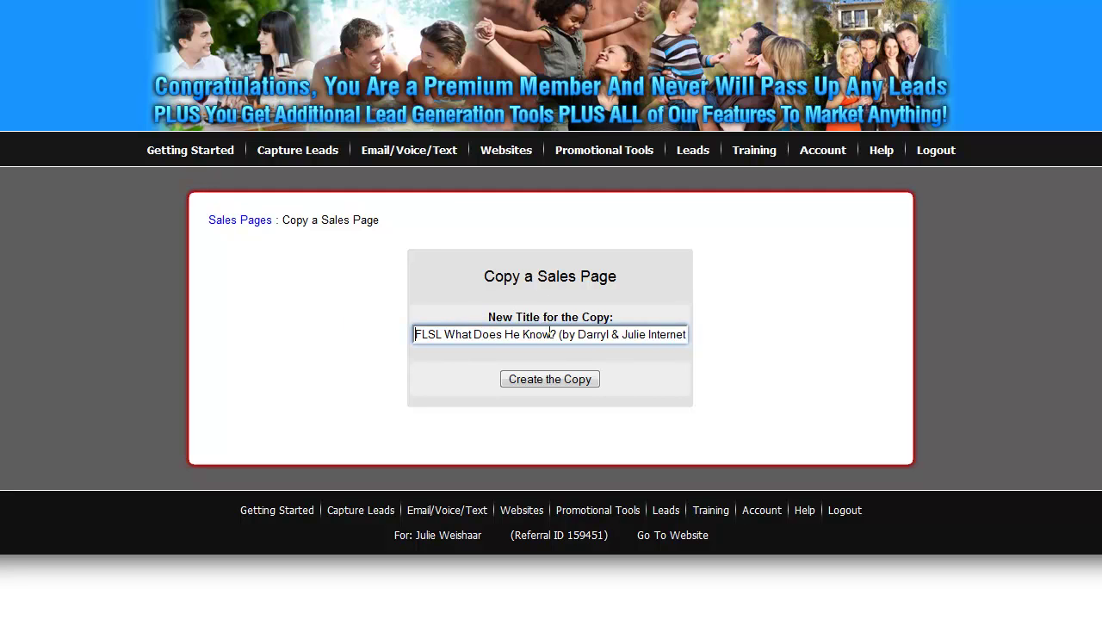
pyautogui.moveTo(559, 334); pyautogui.dragTo(755, 330)
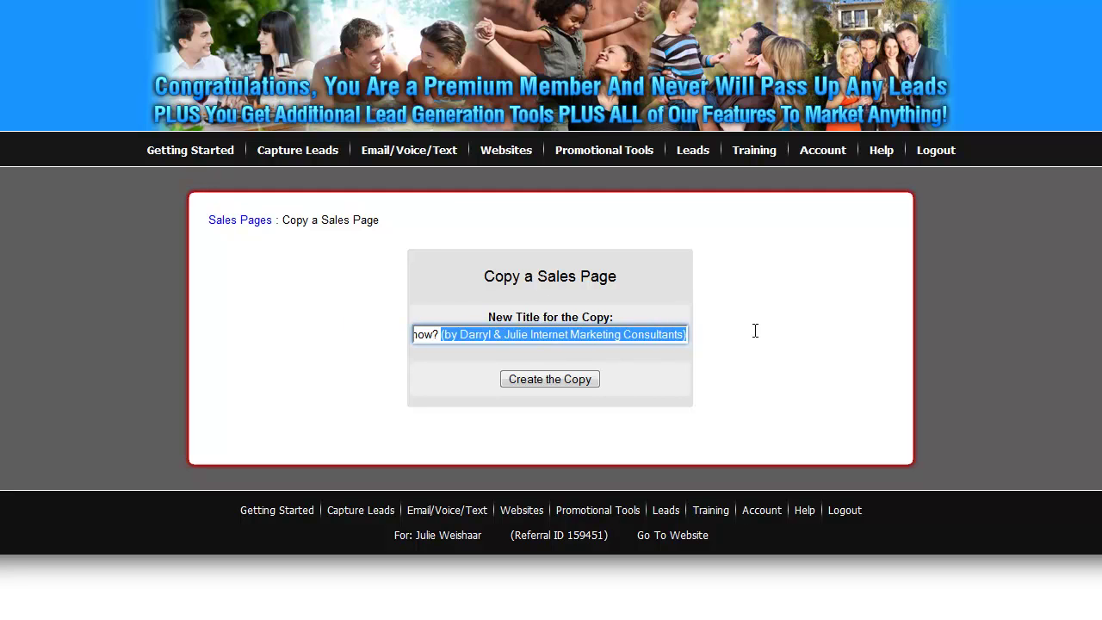
pyautogui.press('BackSpace')
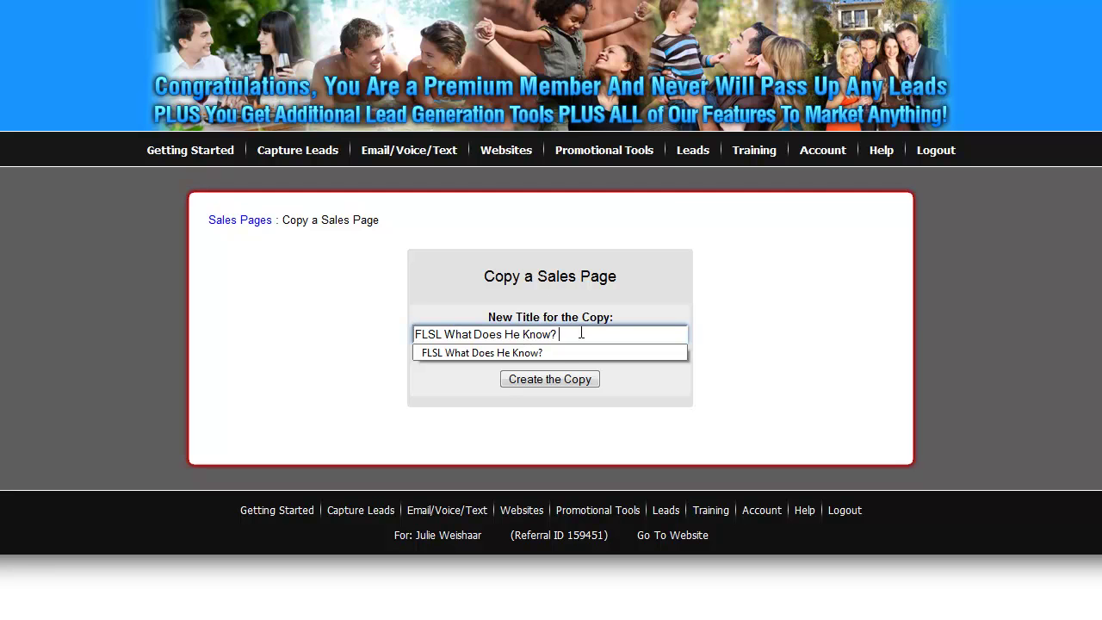
pyautogui.click(555, 379)
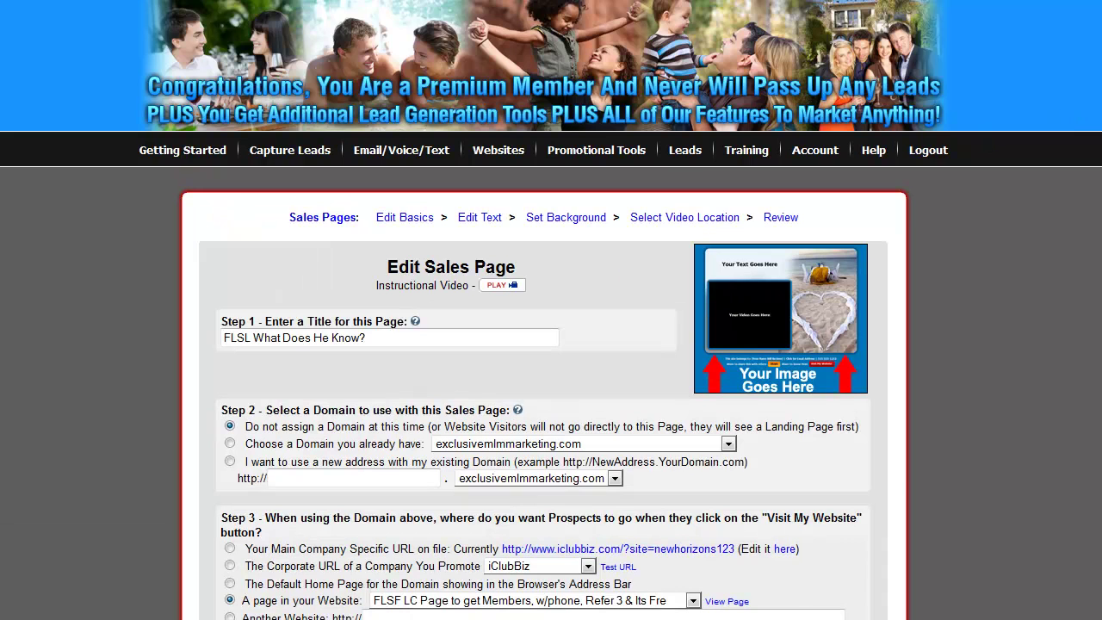
# Assign the sales page a new address, flsfwhatdoesheknow, on the existing domain exclusivemlmmarketing.com
pyautogui.scroll(-3, 551, 344)
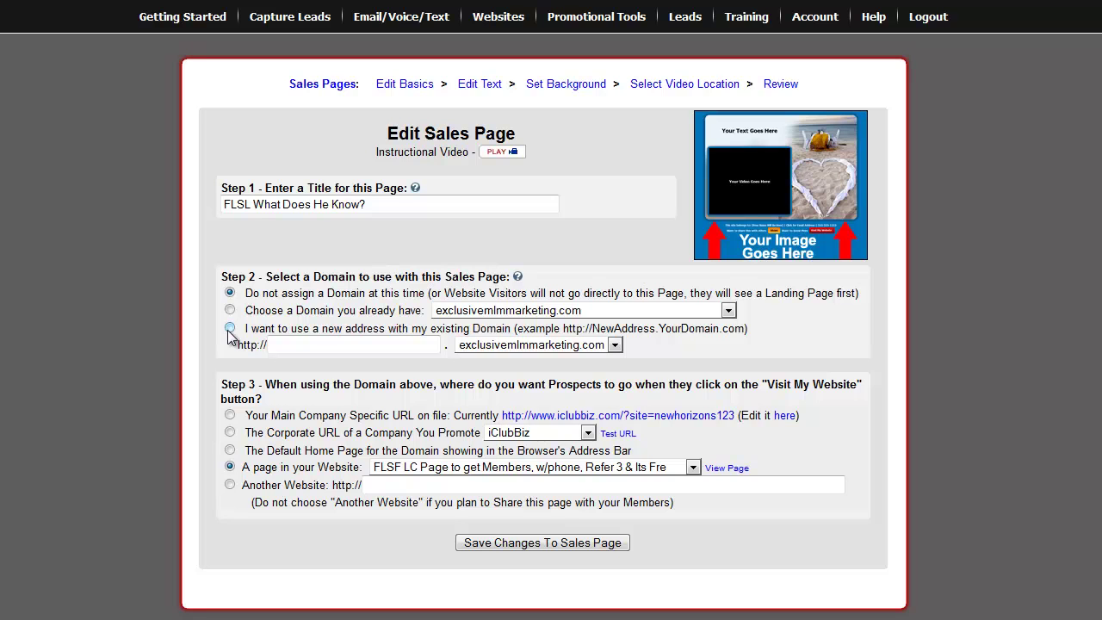
pyautogui.click(230, 329)
pyautogui.click(616, 346)
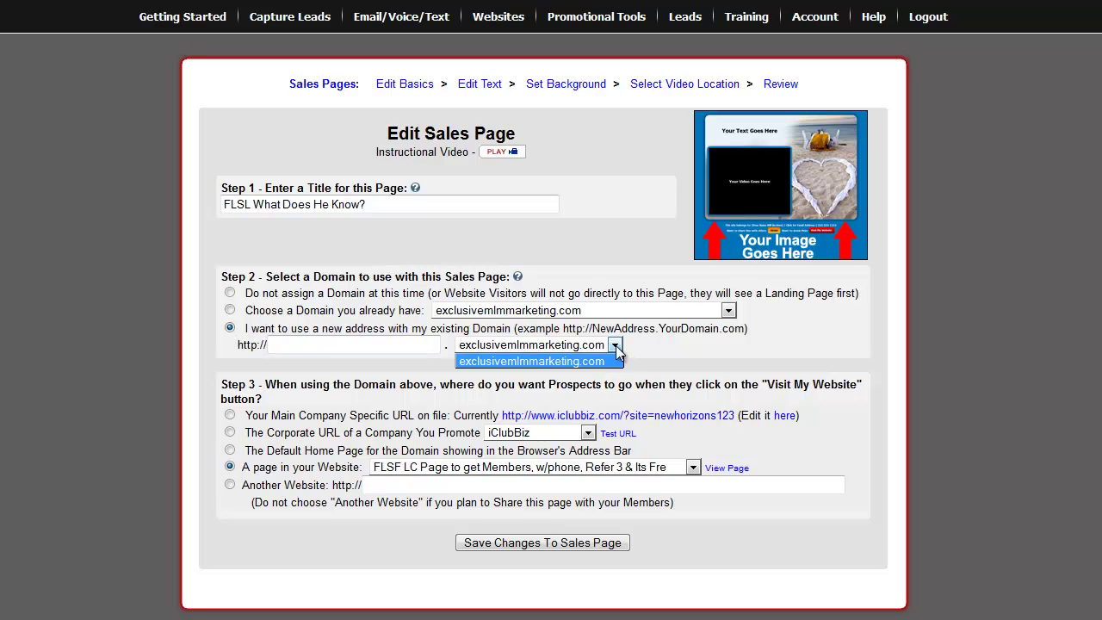
pyautogui.click(616, 346)
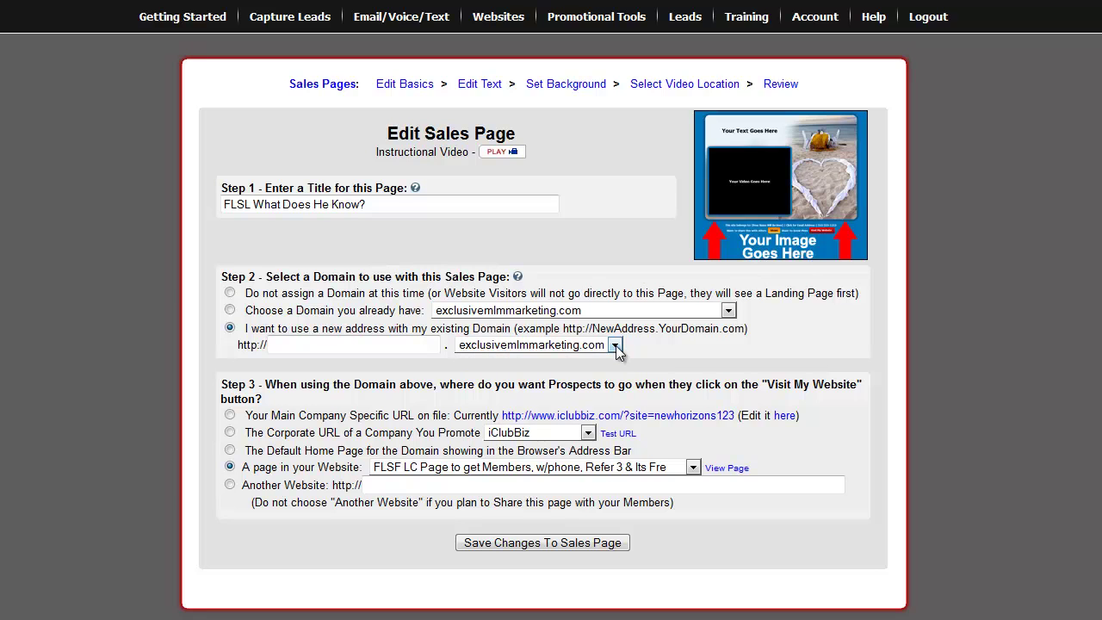
pyautogui.click(616, 346)
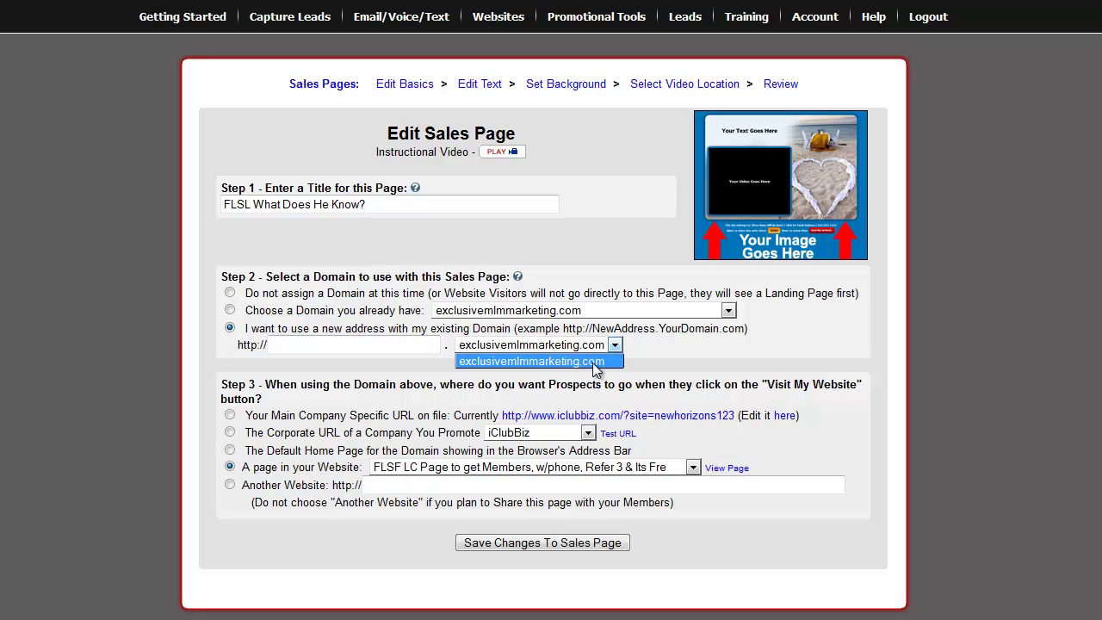
pyautogui.click(380, 344)
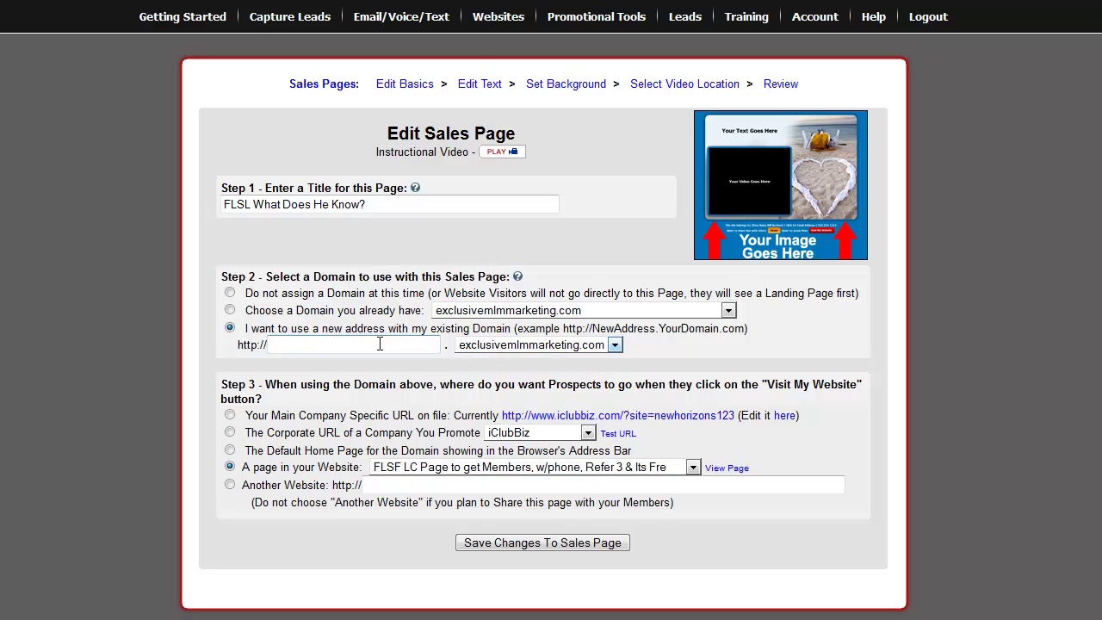
pyautogui.click(318, 343)
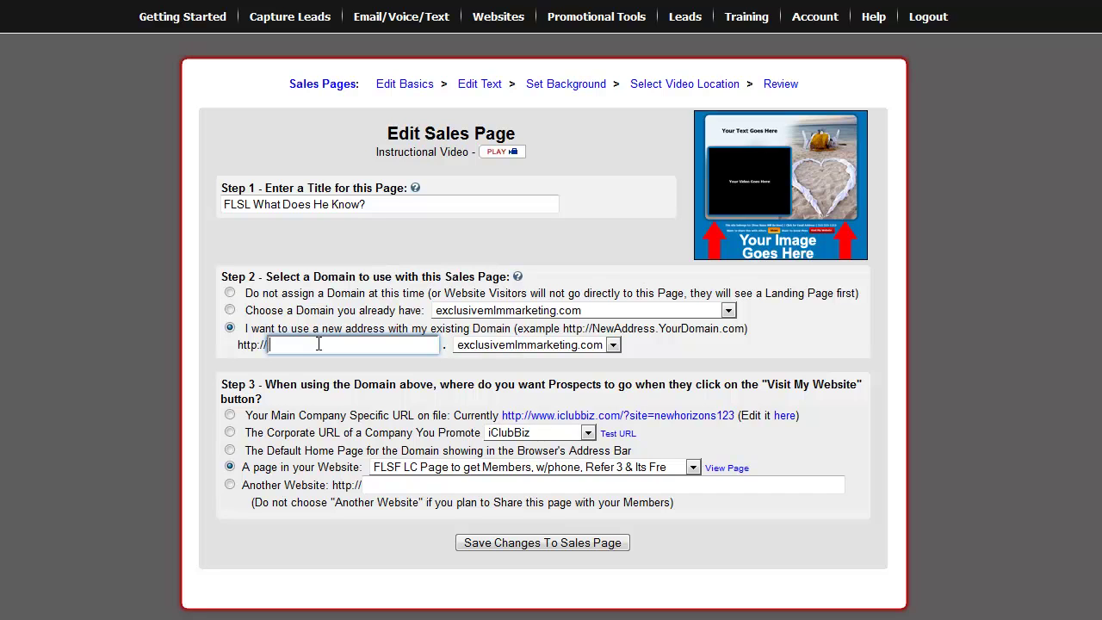
pyautogui.write('flsf')
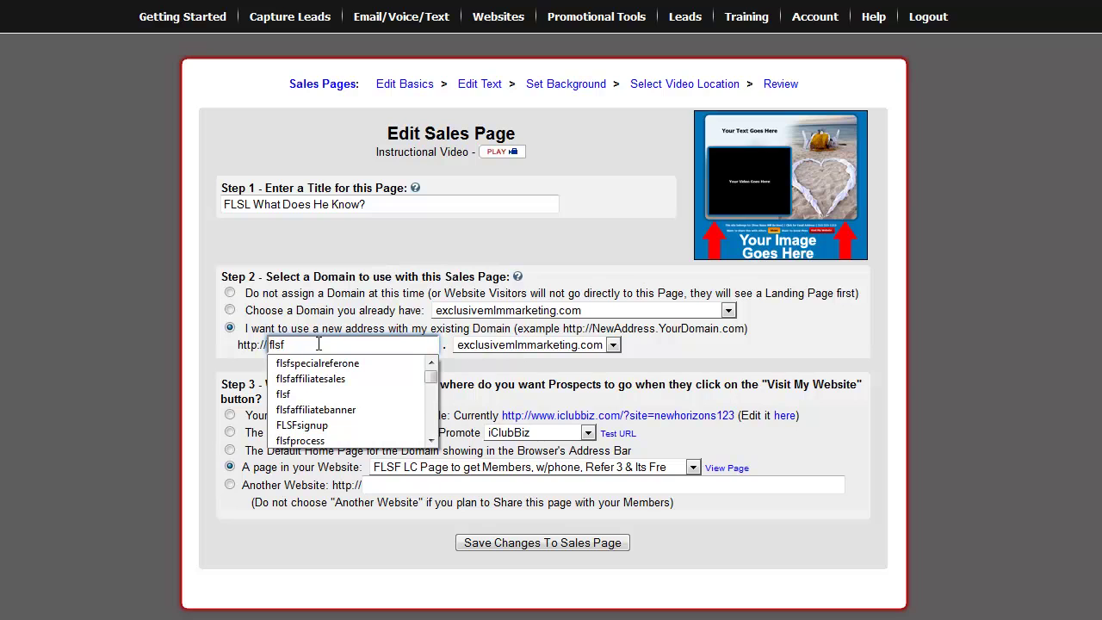
pyautogui.write('whatdoesh')
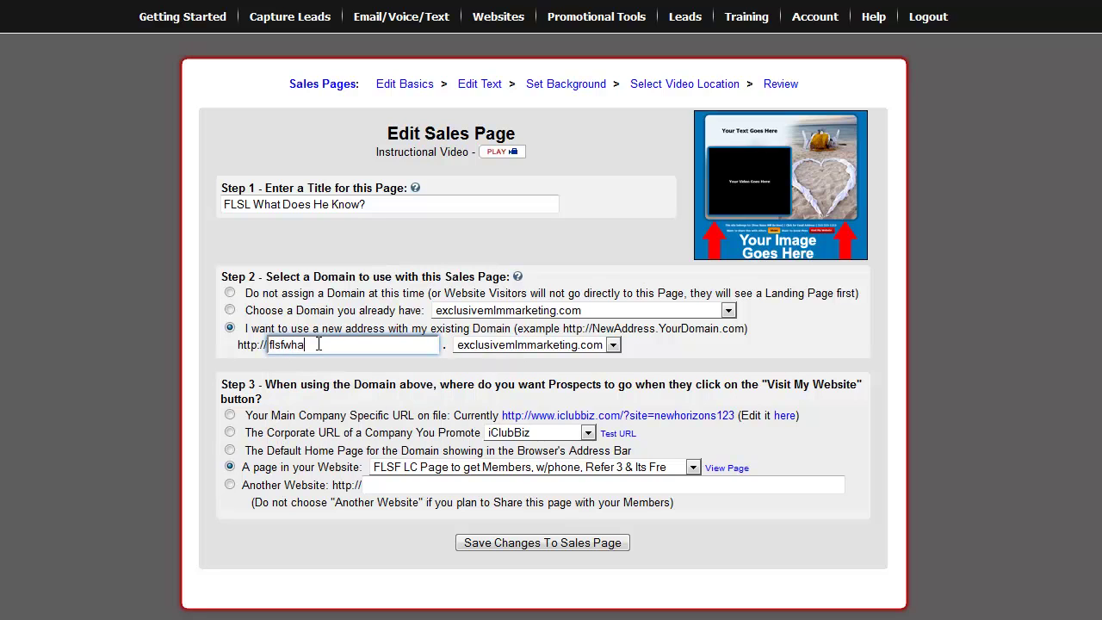
pyautogui.write('eknow')
pyautogui.scroll(-2, 431, 355)
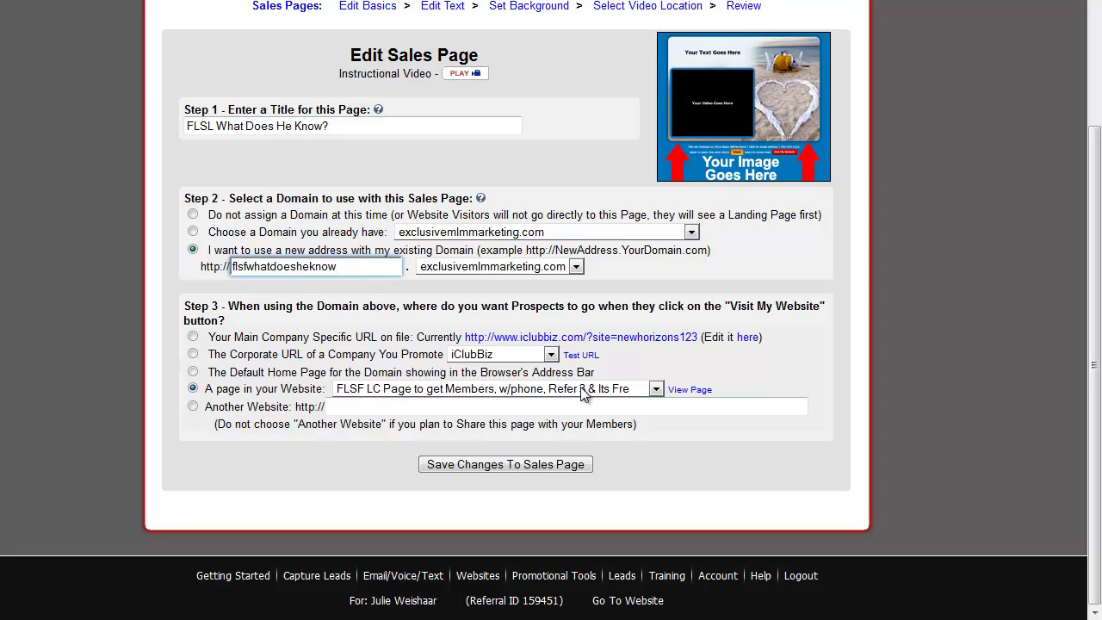
# Preview the website page chosen as the "Visit My Website" destination, close the preview and save the sales page changes
pyautogui.click(686, 392)
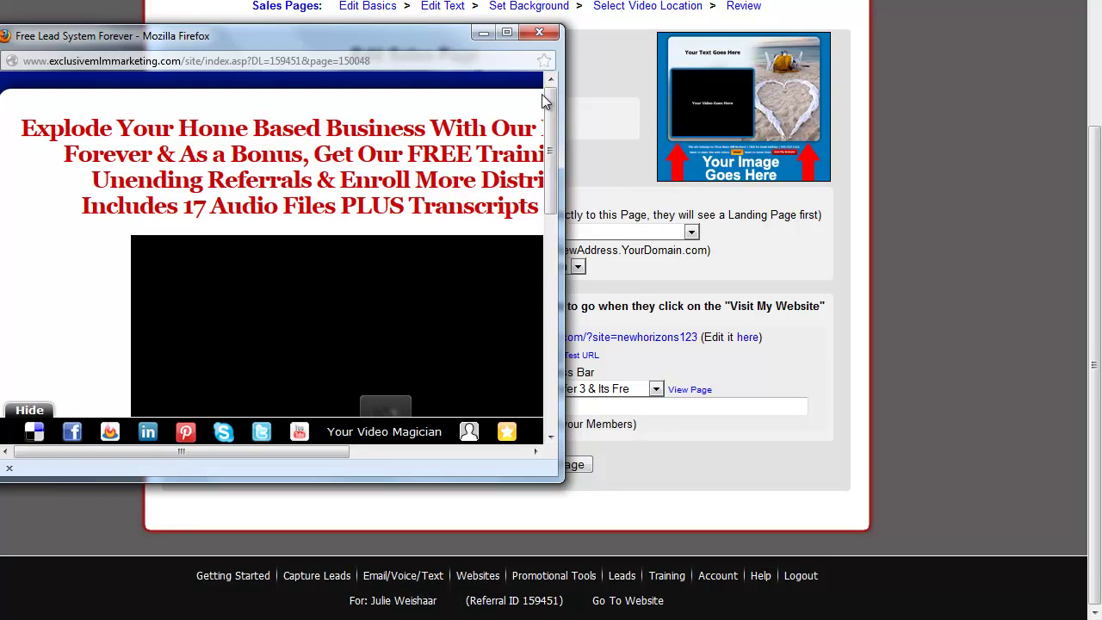
pyautogui.click(538, 34)
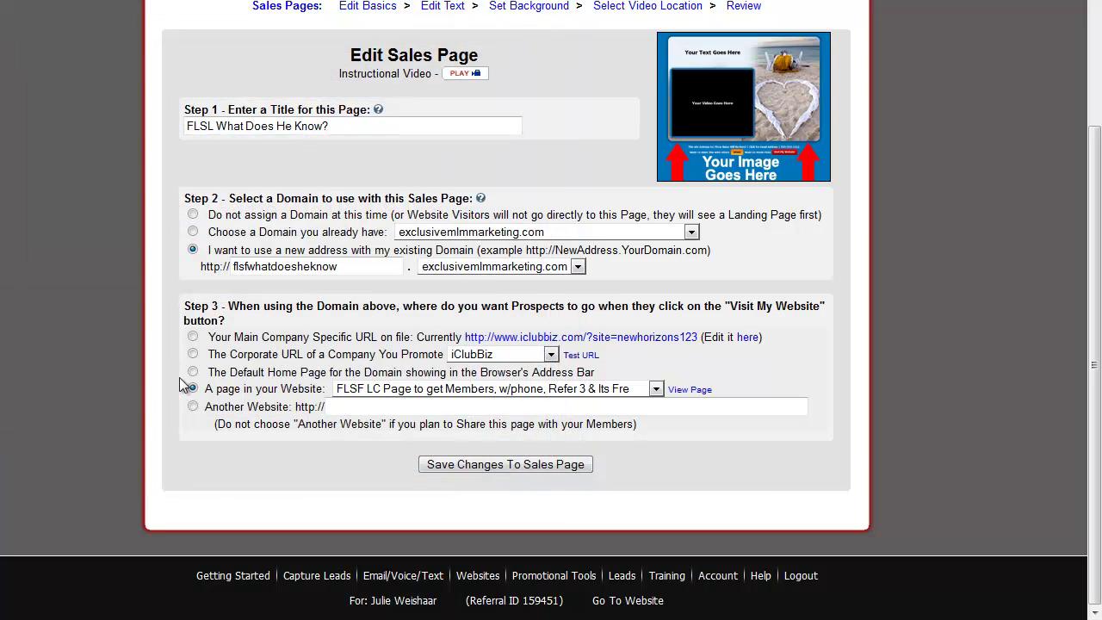
pyautogui.click(486, 465)
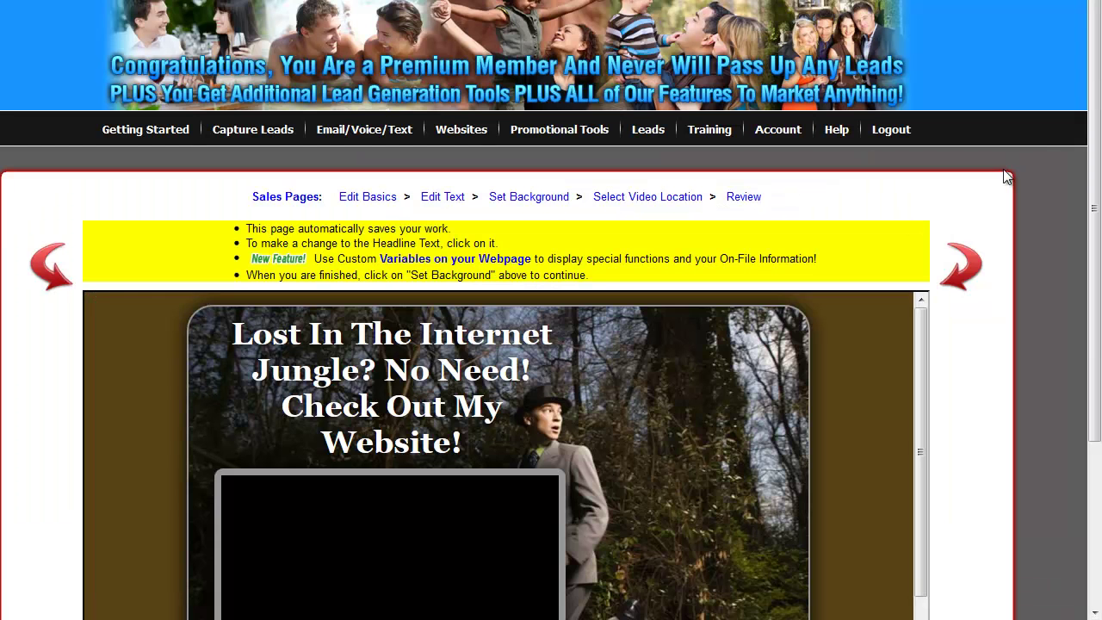
# Confirm "Lost In The Internet Jungle? No Need! Check Out My Website!" as the custom headline text and pause the embedded video
pyautogui.moveTo(1097, 164); pyautogui.dragTo(1099, 271)
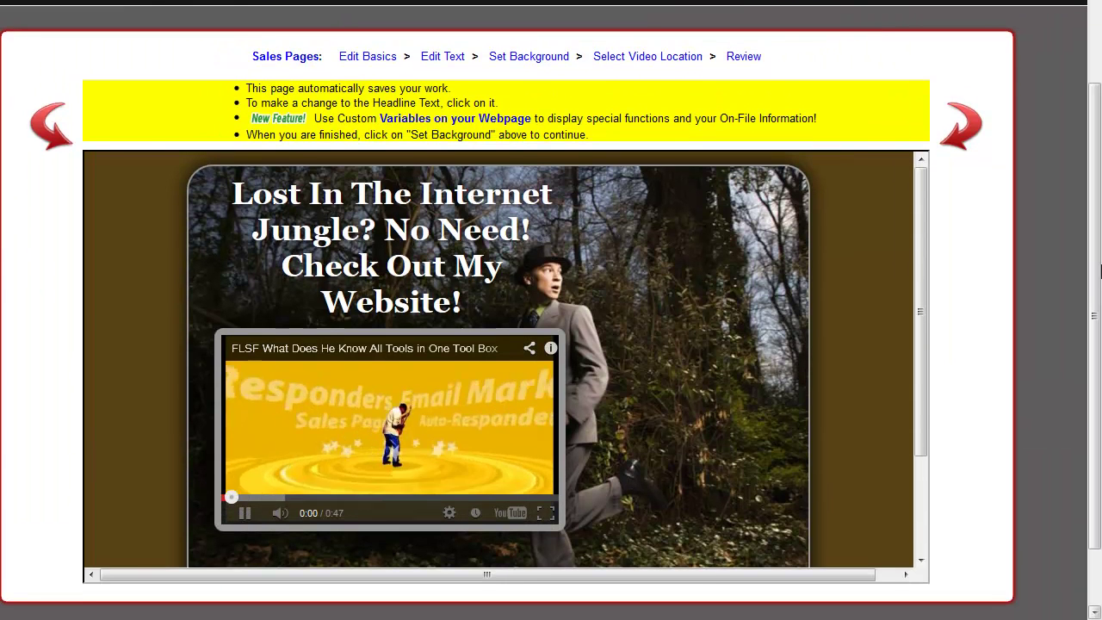
pyautogui.click(242, 513)
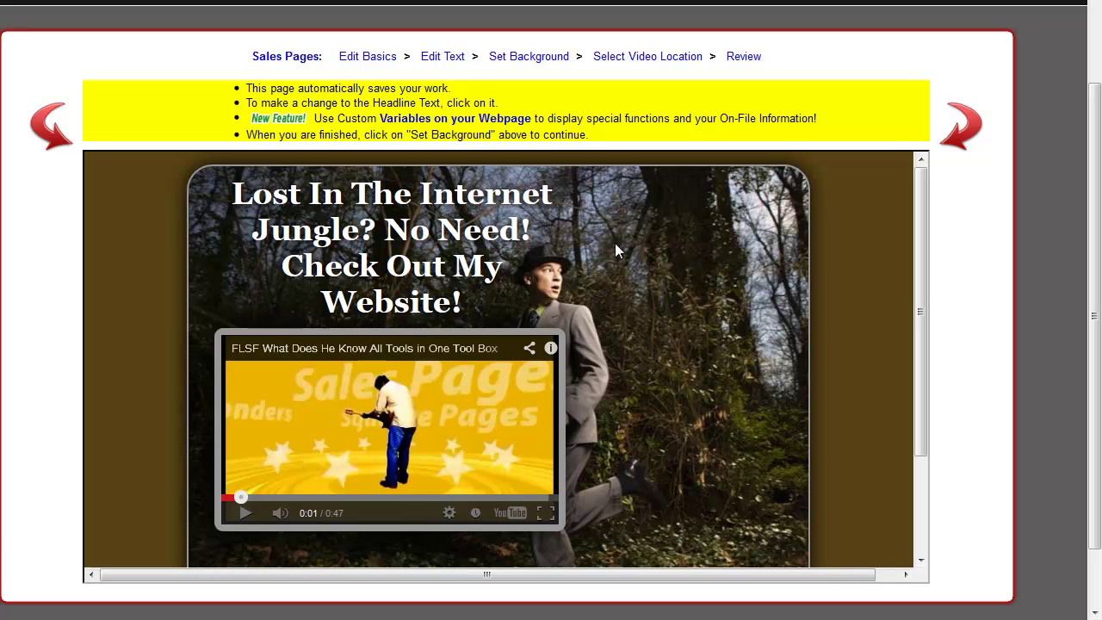
pyautogui.click(434, 266)
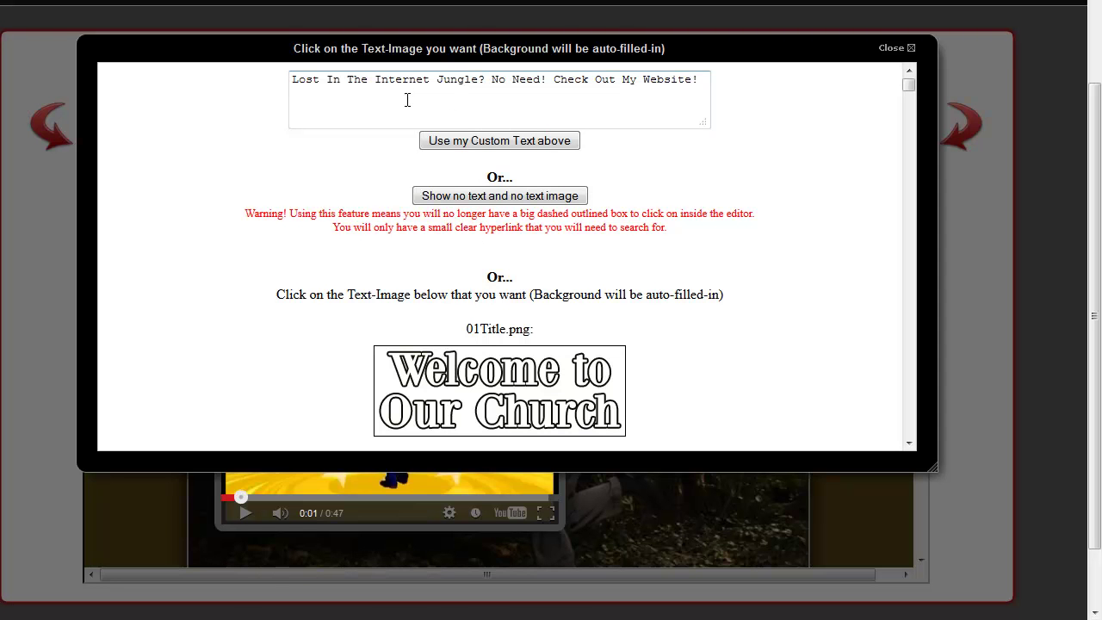
pyautogui.click(455, 146)
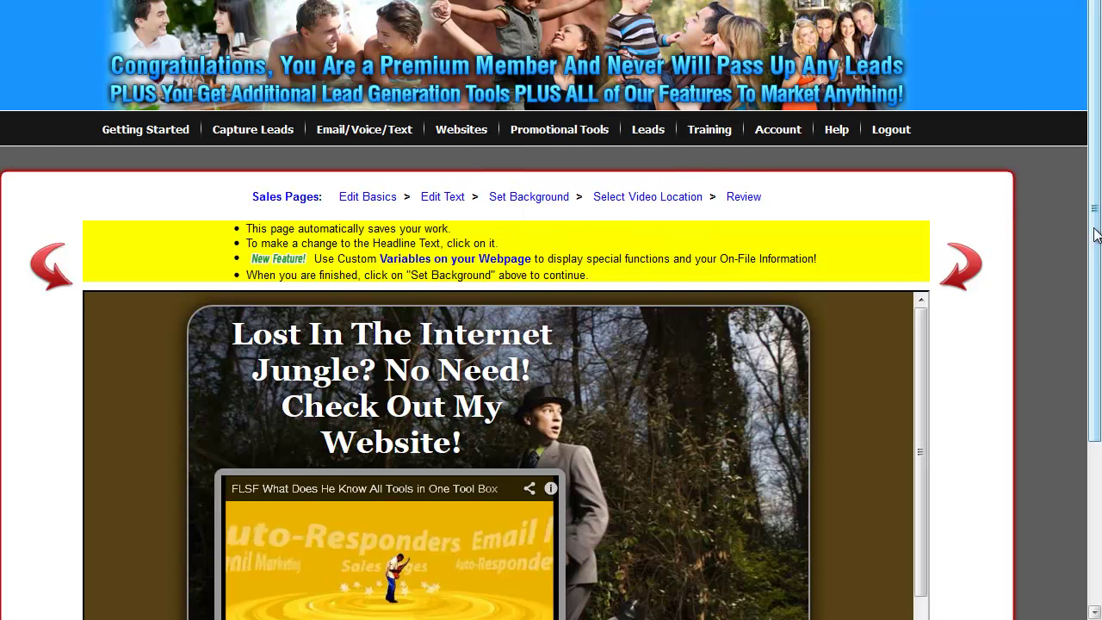
pyautogui.scroll(-1, 659, 450)
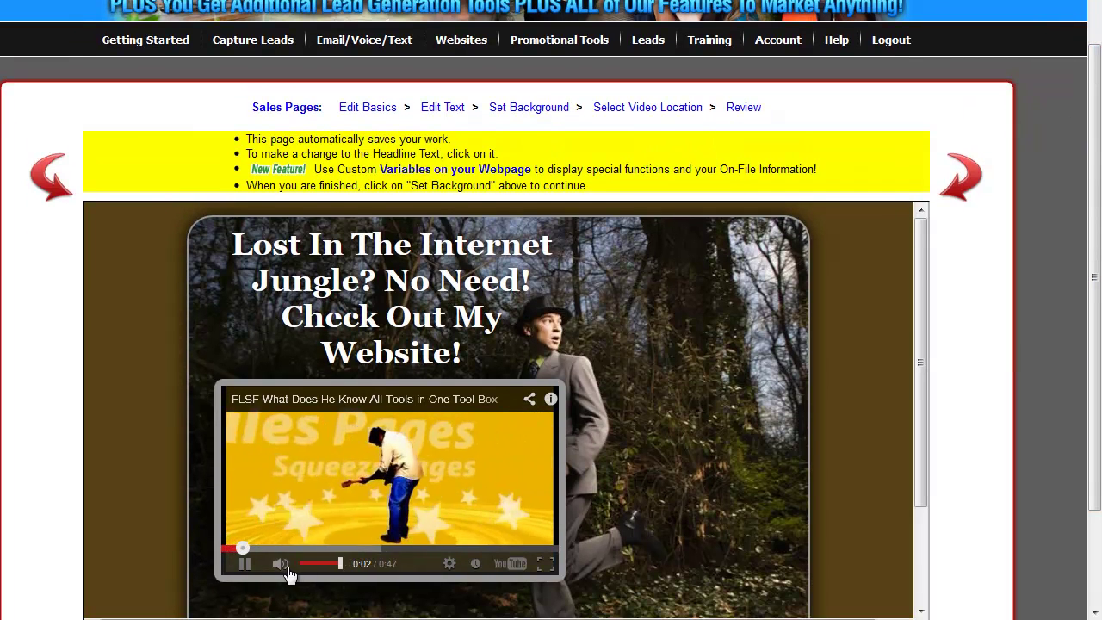
pyautogui.click(245, 563)
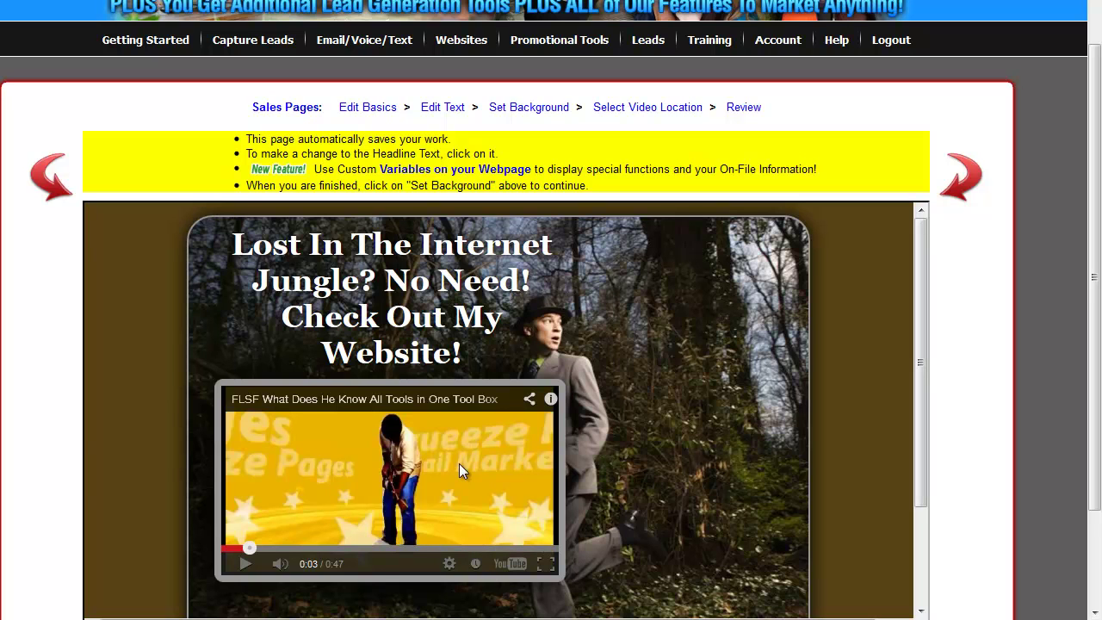
# Keep the background color and save the video settings with another website as source, the existing YouTube embed code and automatic start
pyautogui.click(527, 110)
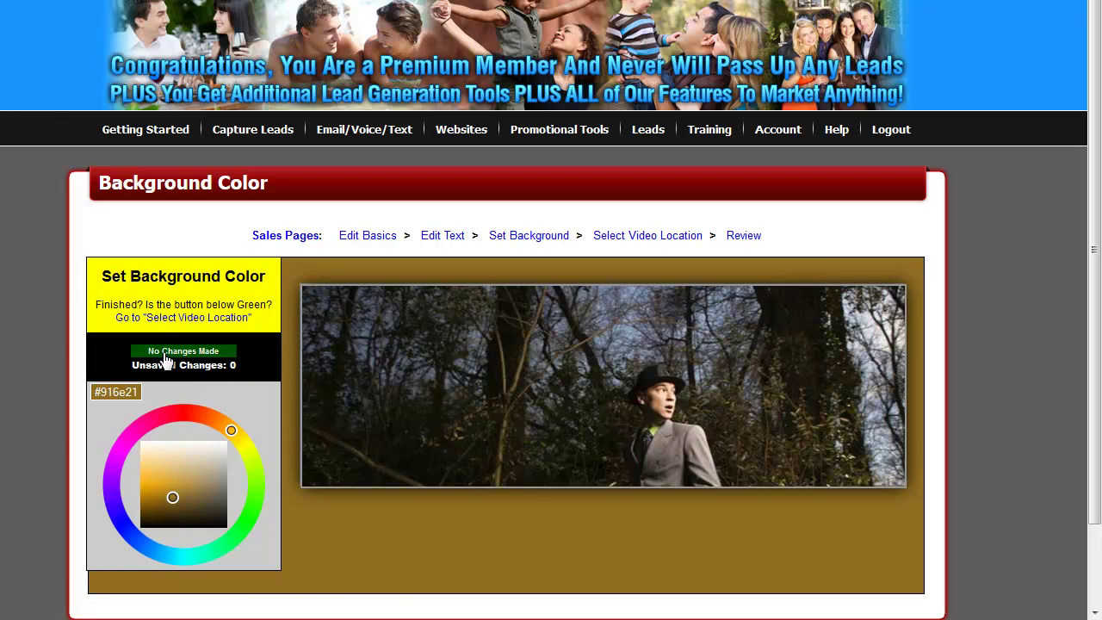
pyautogui.click(624, 241)
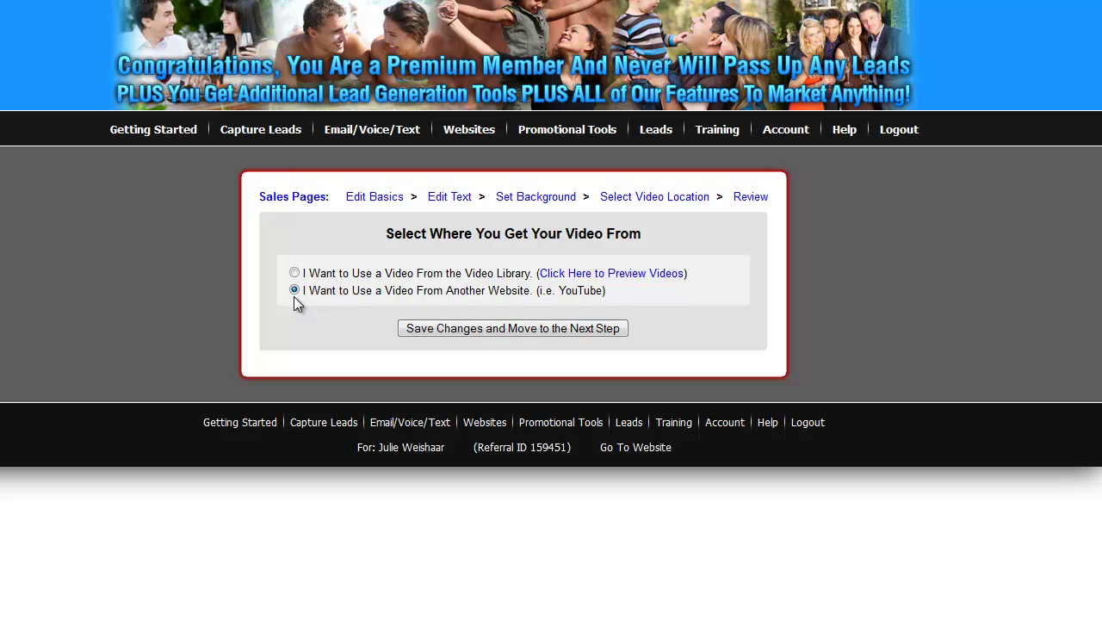
pyautogui.click(448, 332)
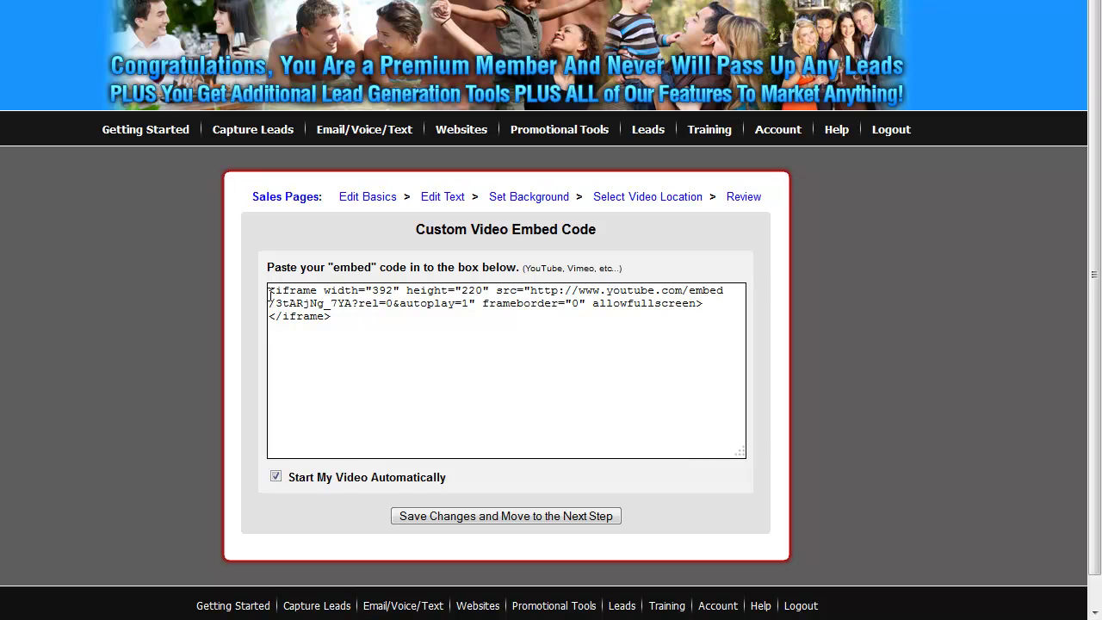
pyautogui.moveTo(270, 295); pyautogui.dragTo(364, 321)
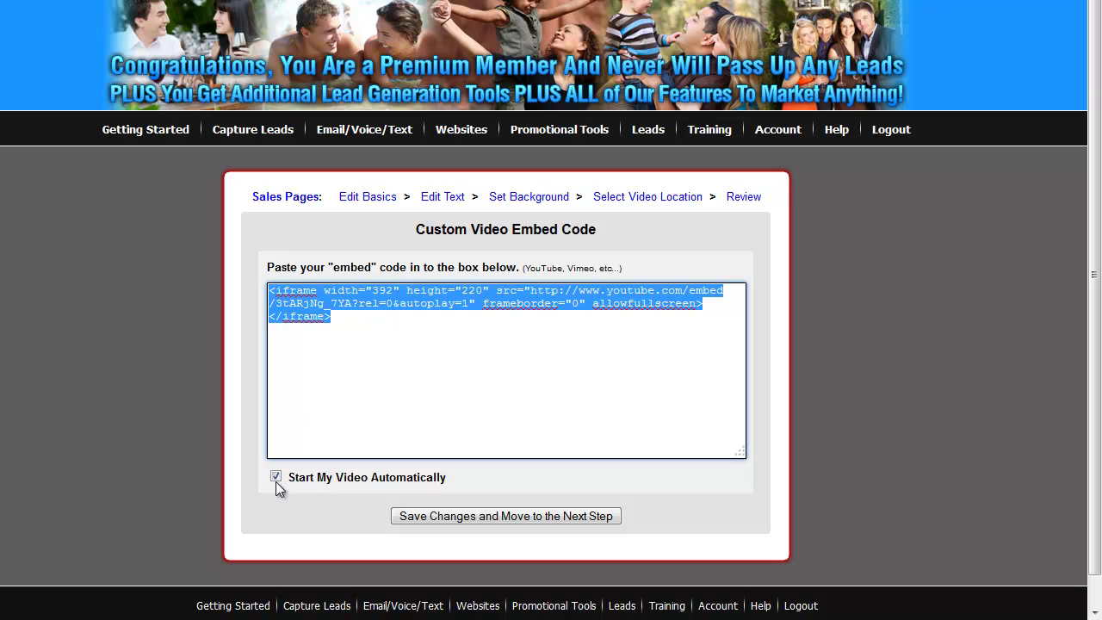
pyautogui.click(440, 515)
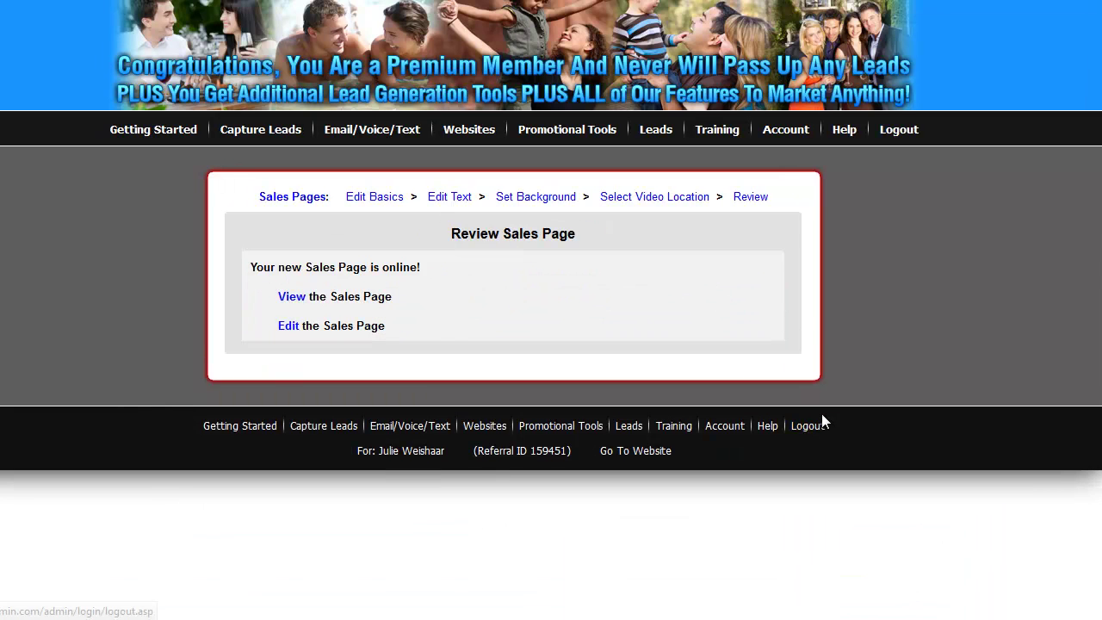
# View the published sales page, close it and go to the Getting Started quick start guide
pyautogui.click(291, 297)
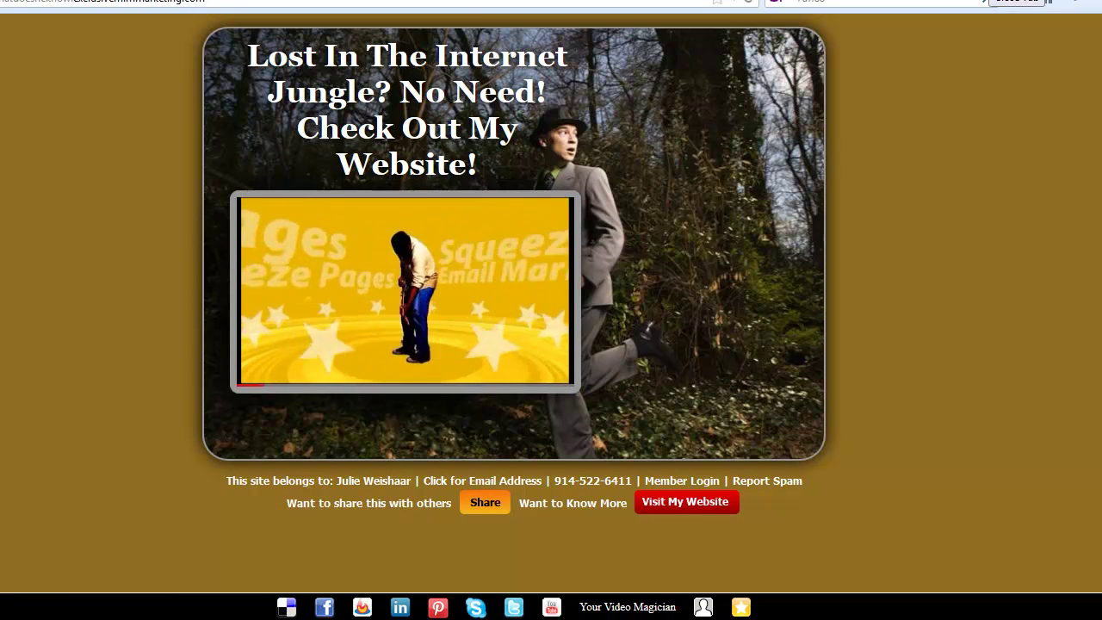
pyautogui.click(985, 1)
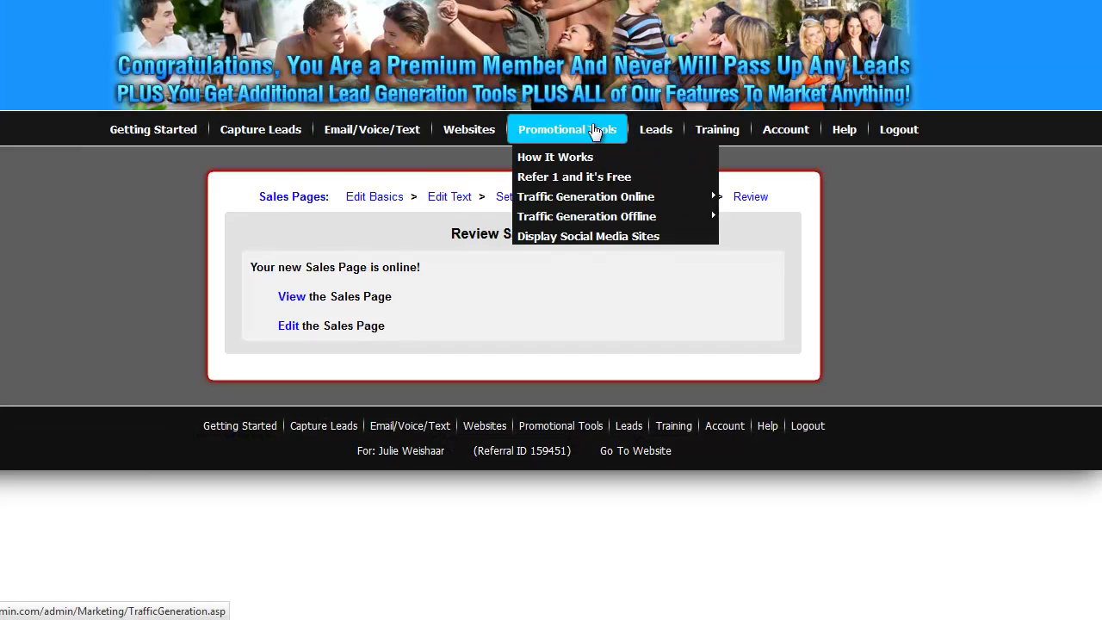
pyautogui.moveTo(496, 131)
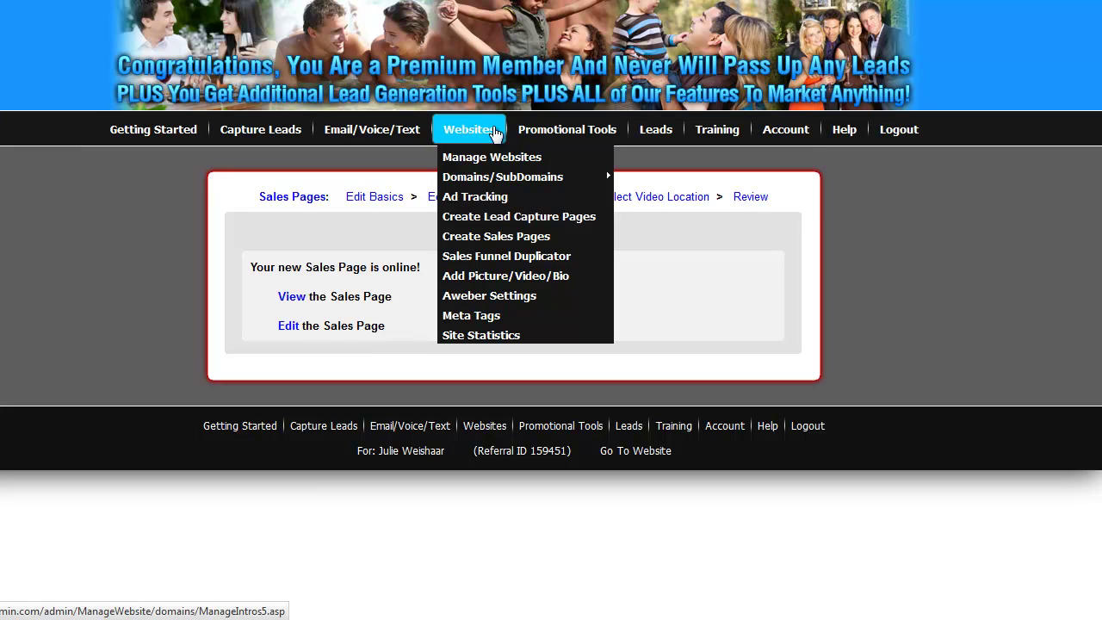
pyautogui.moveTo(312, 142)
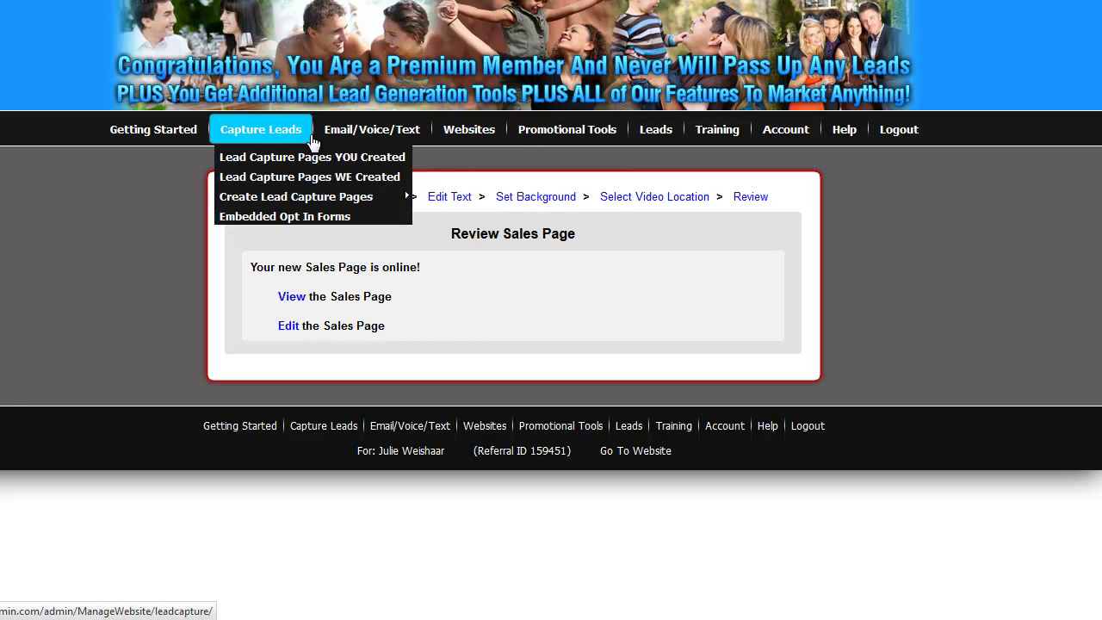
pyautogui.click(148, 129)
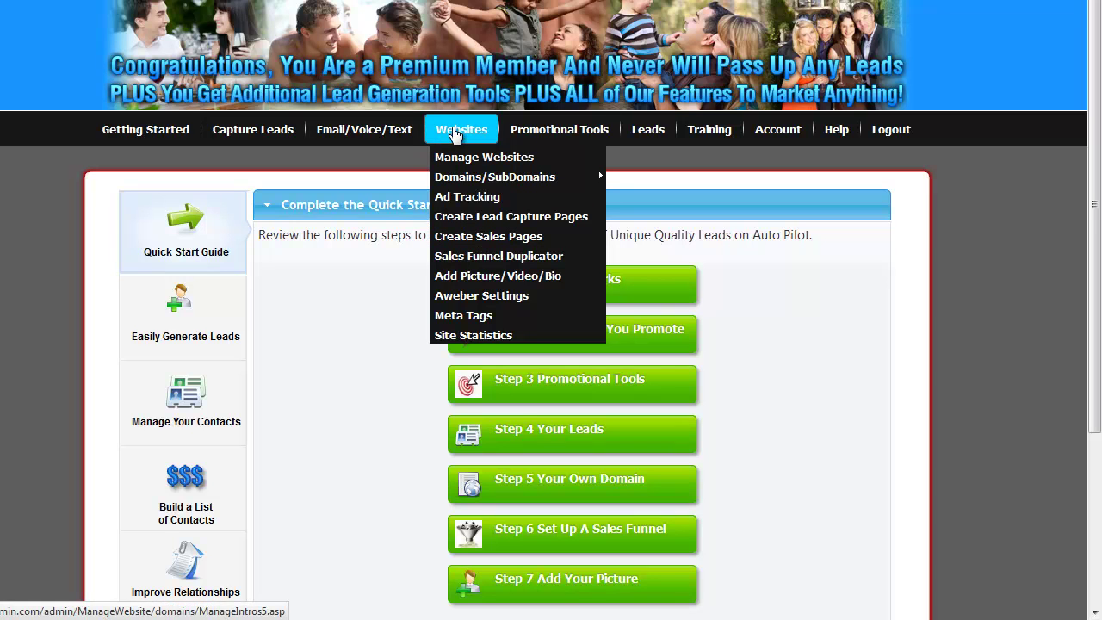
# Find flsfwhatdoesheknow.exclusivemlmmarketing.com in the domain management list, view its page and close it
pyautogui.moveTo(455, 181)
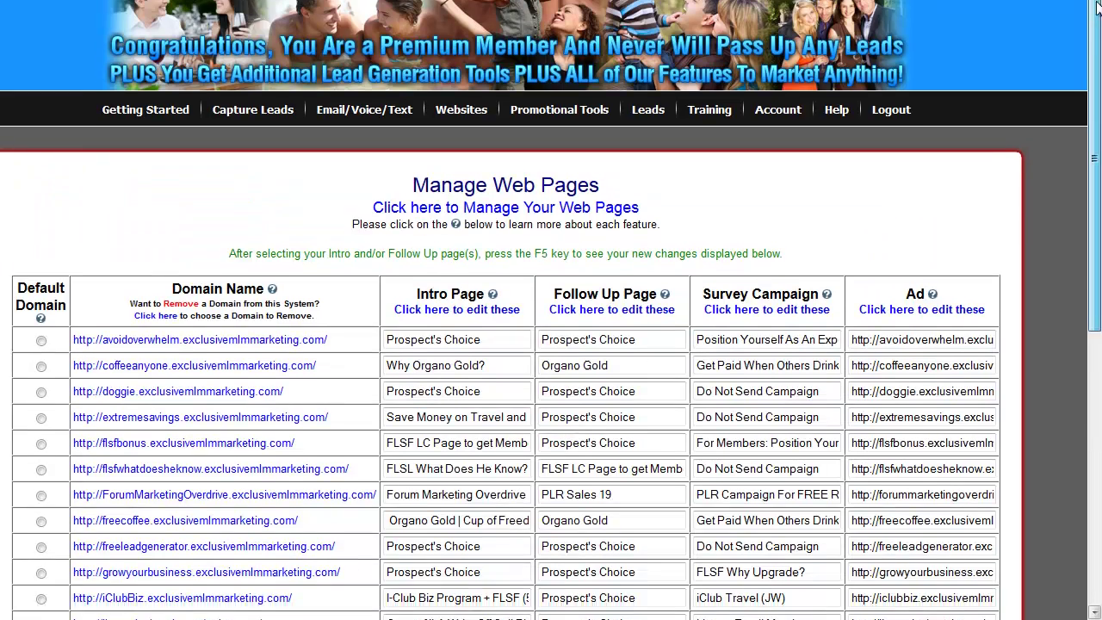
pyautogui.scroll(-3, 1097, 50)
pyautogui.moveTo(1098, 50); pyautogui.dragTo(1099, 161)
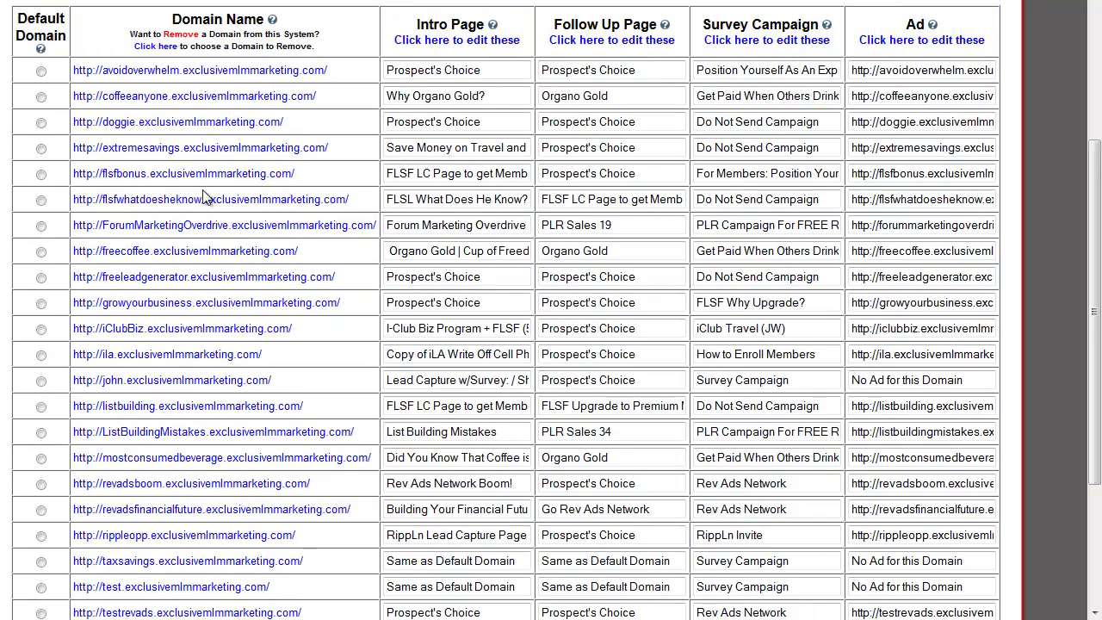
pyautogui.click(141, 200)
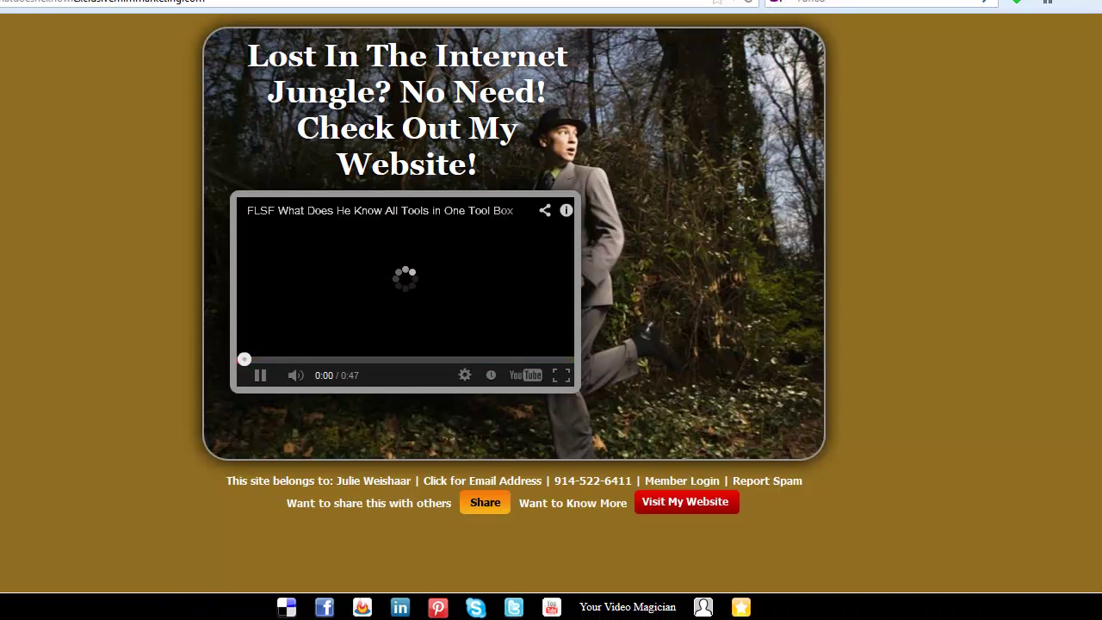
pyautogui.hotkey('ctrl', 'w')
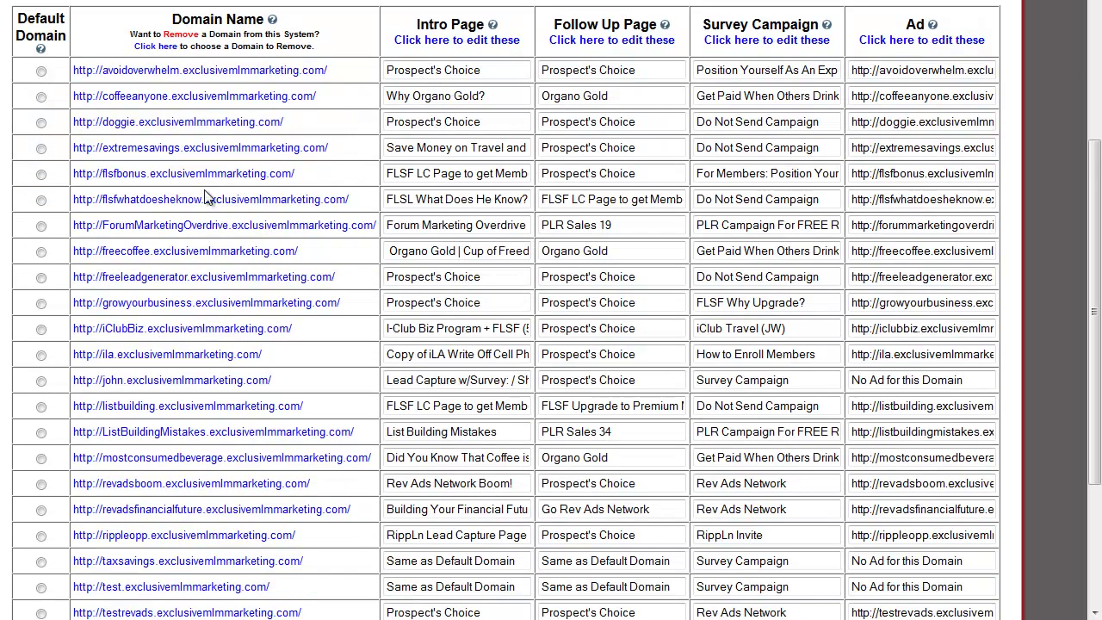
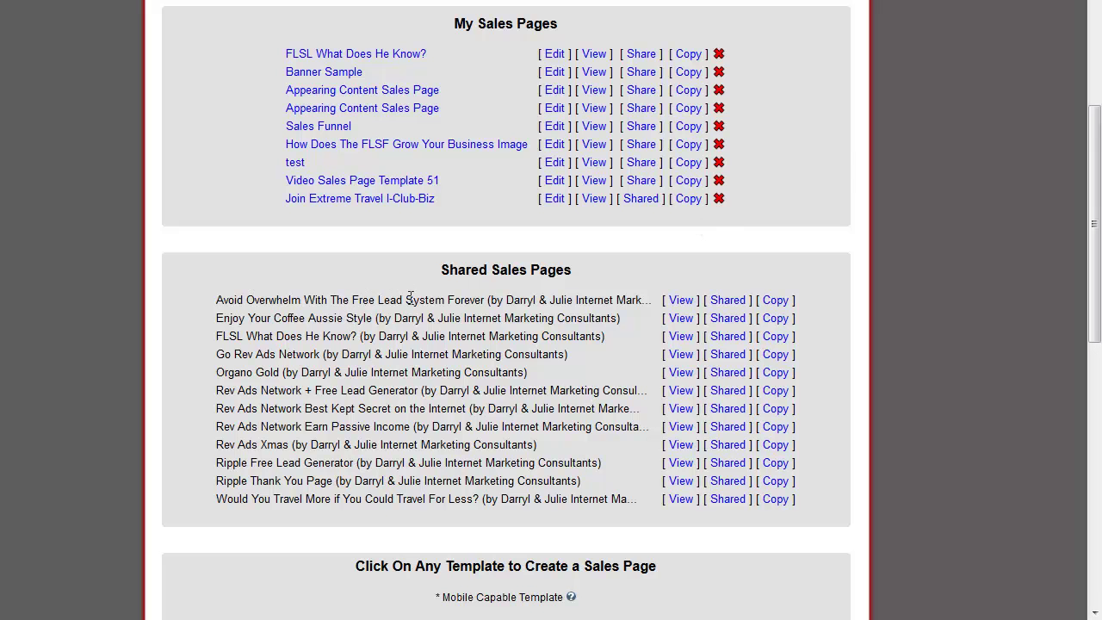
# Preview the shared sales page "Avoid Overwhelm With The Free Lead System Forever", pause its video and close the preview
pyautogui.click(679, 300)
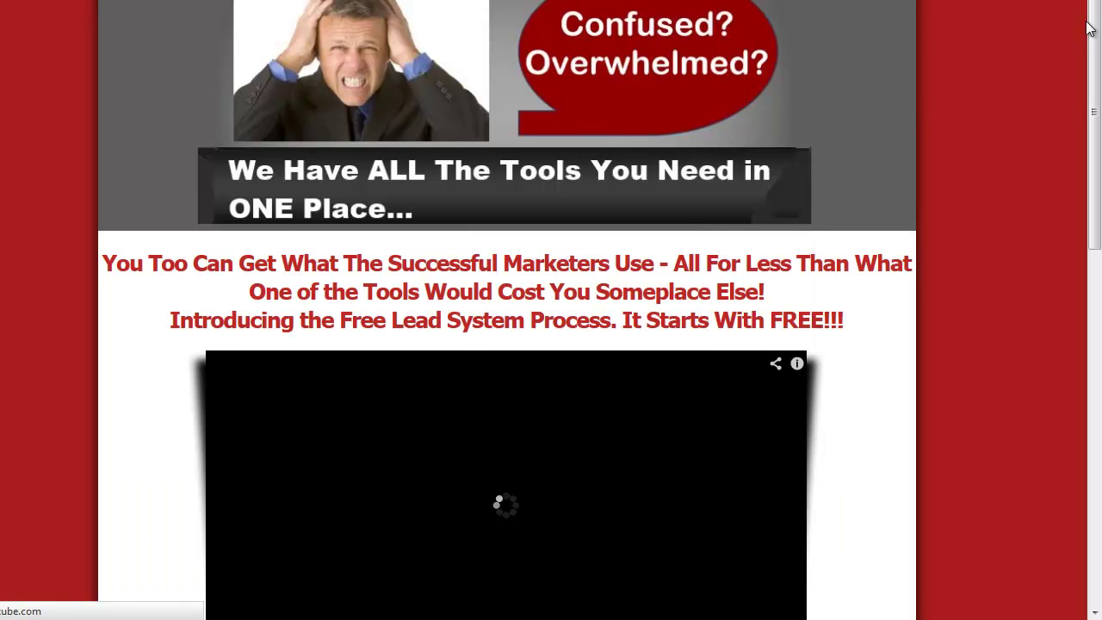
pyautogui.moveTo(1095, 28); pyautogui.dragTo(1094, 107)
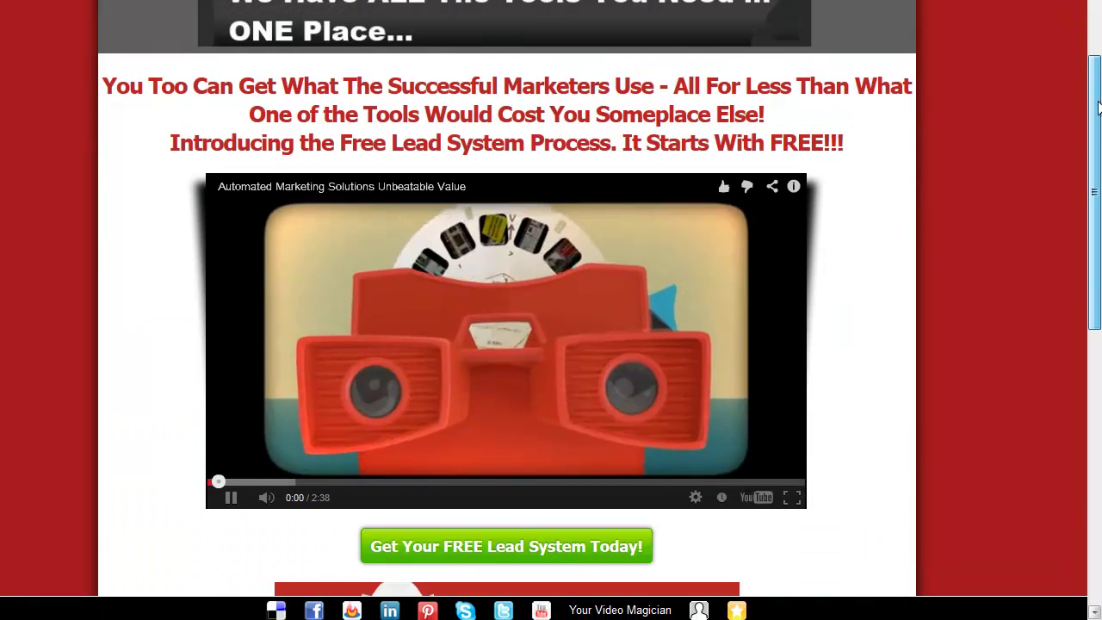
pyautogui.click(232, 500)
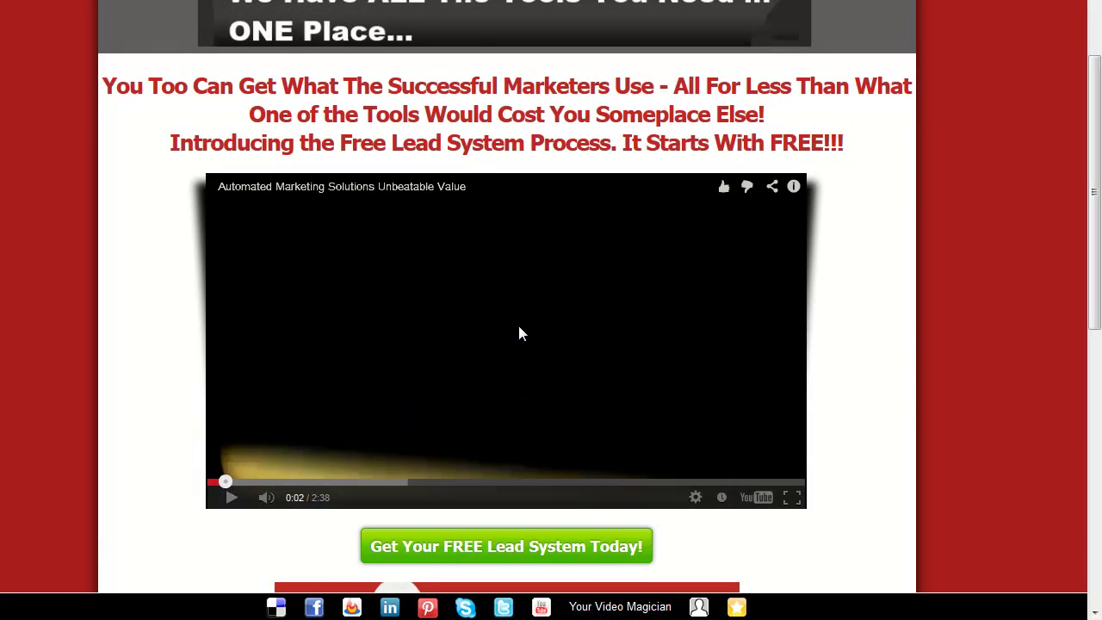
pyautogui.moveTo(1095, 103); pyautogui.dragTo(1098, 1)
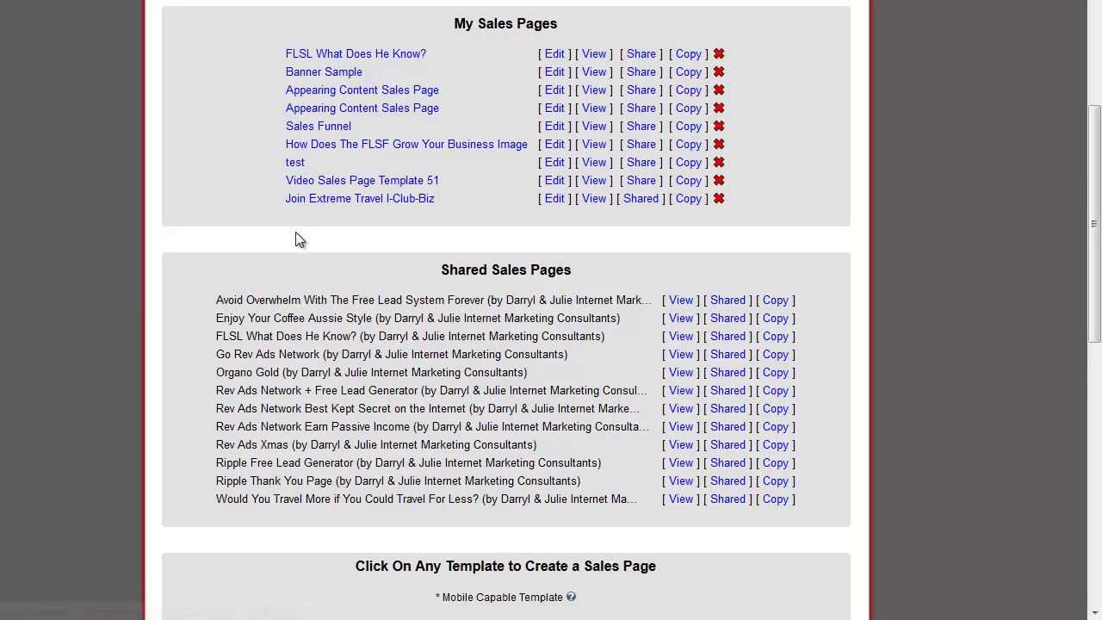
# Reopen the sales page creation area and start a copy of the shared page "Avoid Overwhelm With The Free Lead System Forever"
pyautogui.moveTo(1096, 112); pyautogui.dragTo(1096, 9)
pyautogui.moveTo(459, 133)
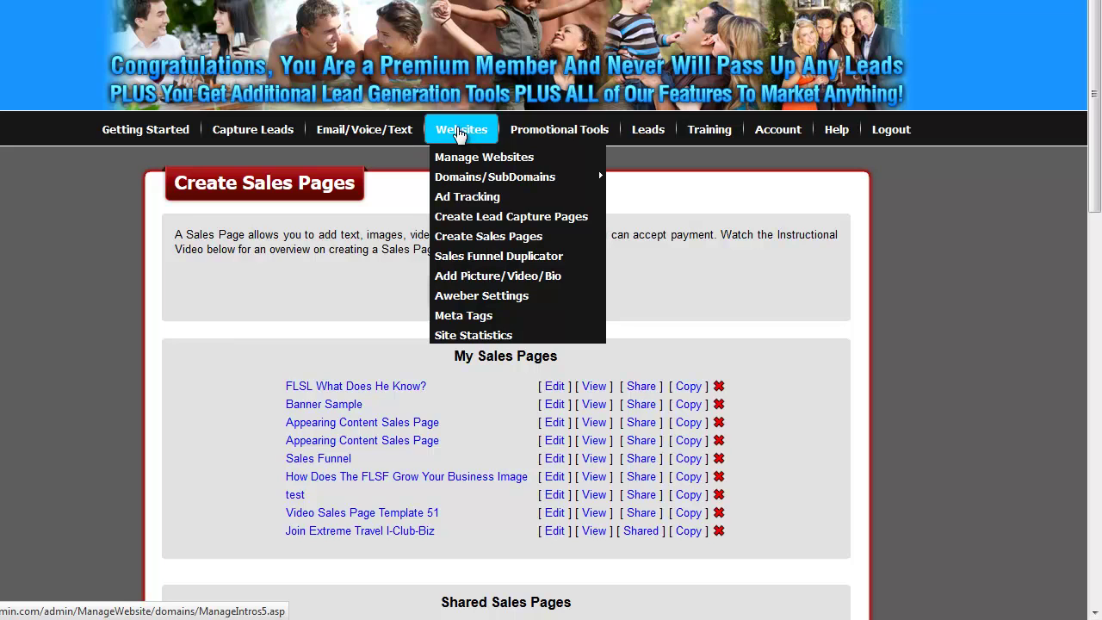
pyautogui.click(469, 236)
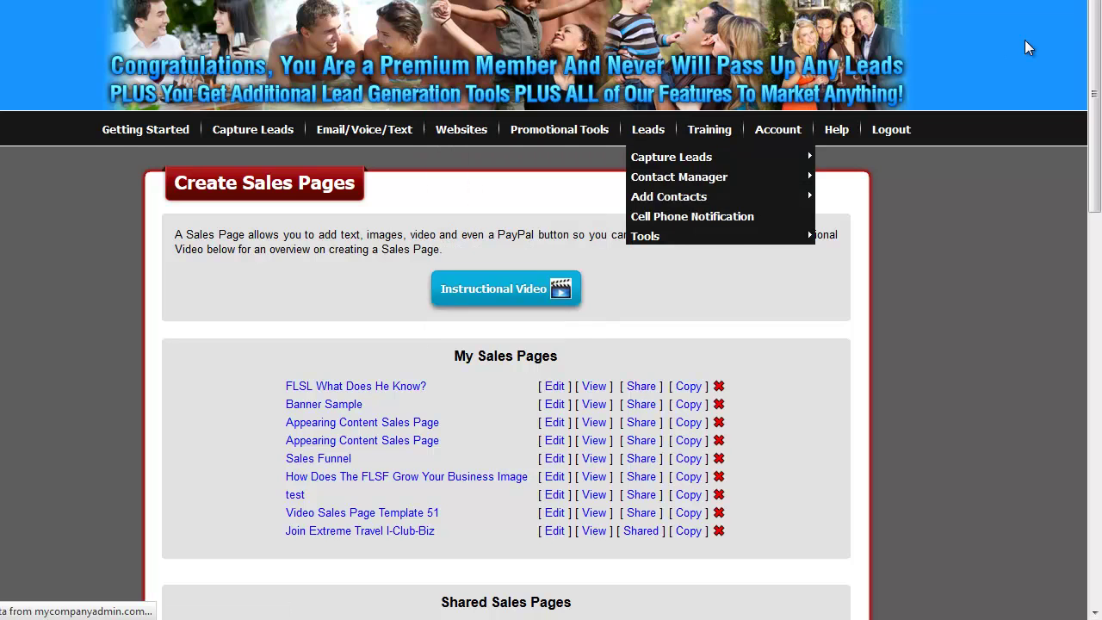
pyautogui.scroll(-4, 1026, 48)
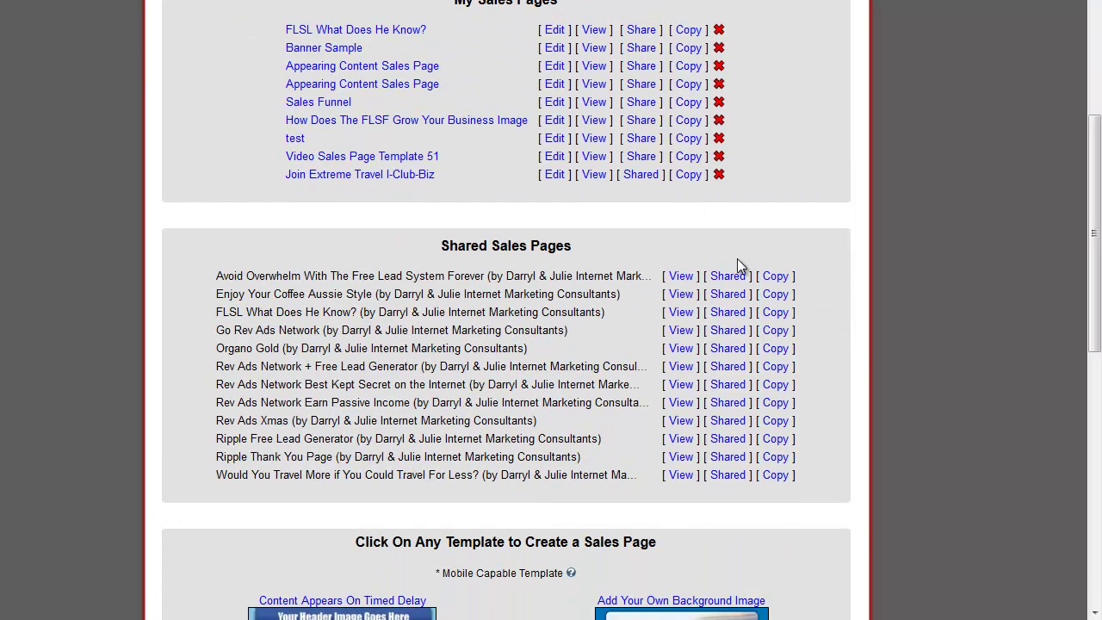
pyautogui.click(774, 277)
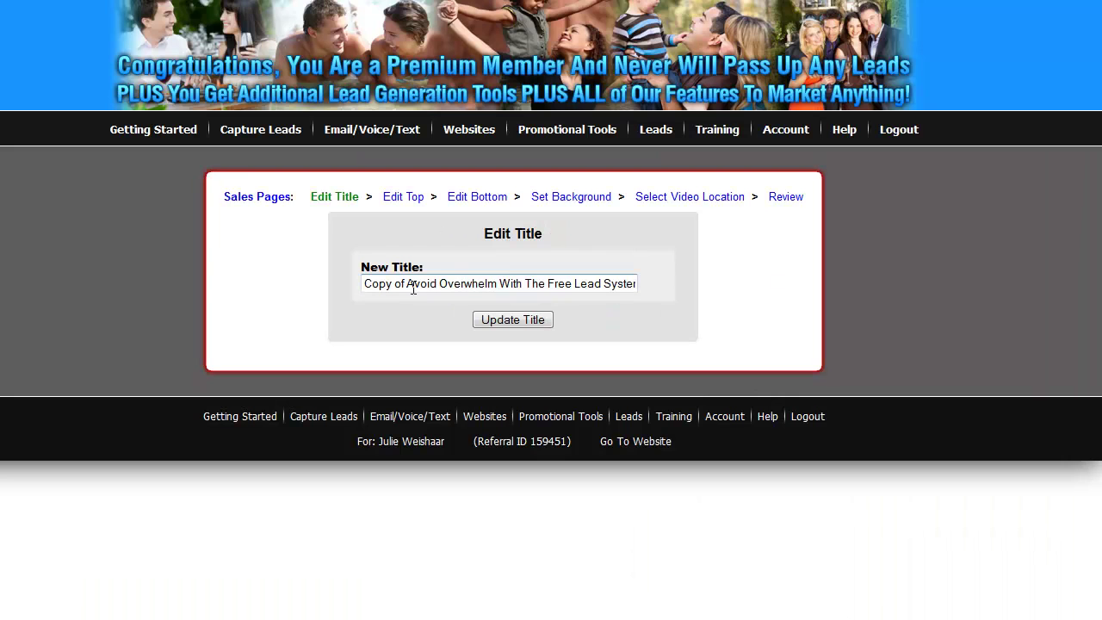
# Shorten the copied sales page's title to "Avoid Overwhelm With The Free Lead System Forever" and update it
pyautogui.click(410, 284)
pyautogui.moveTo(410, 284); pyautogui.dragTo(315, 282)
pyautogui.press('BackSpace')
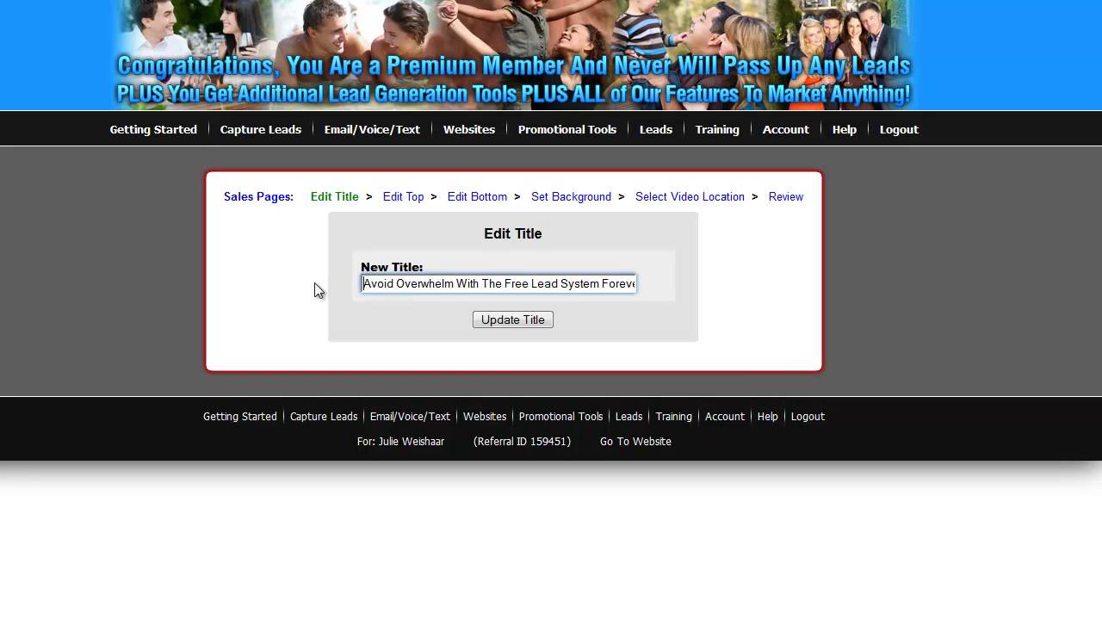
pyautogui.press('End')
pyautogui.write('(6/12/2013)')
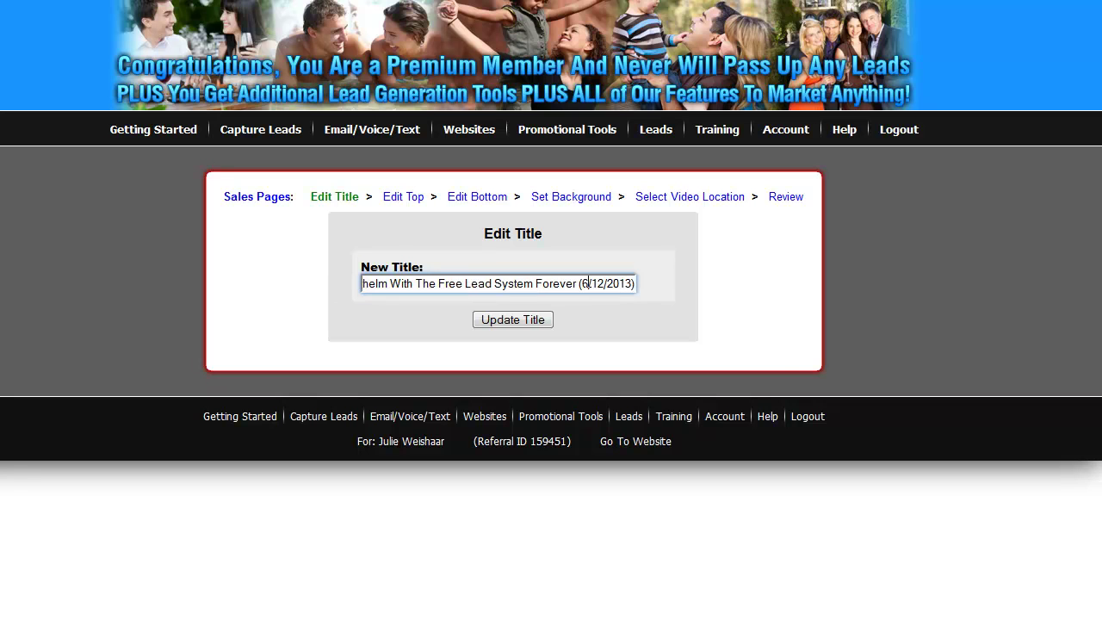
pyautogui.moveTo(578, 283); pyautogui.dragTo(645, 282)
pyautogui.press('BackSpace')
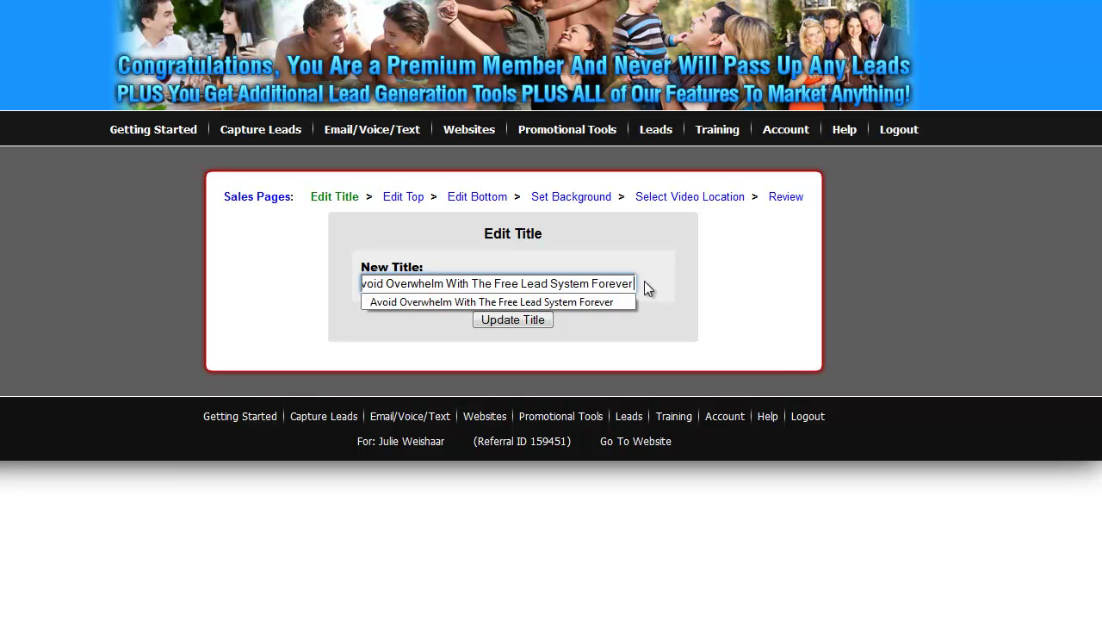
pyautogui.click(530, 324)
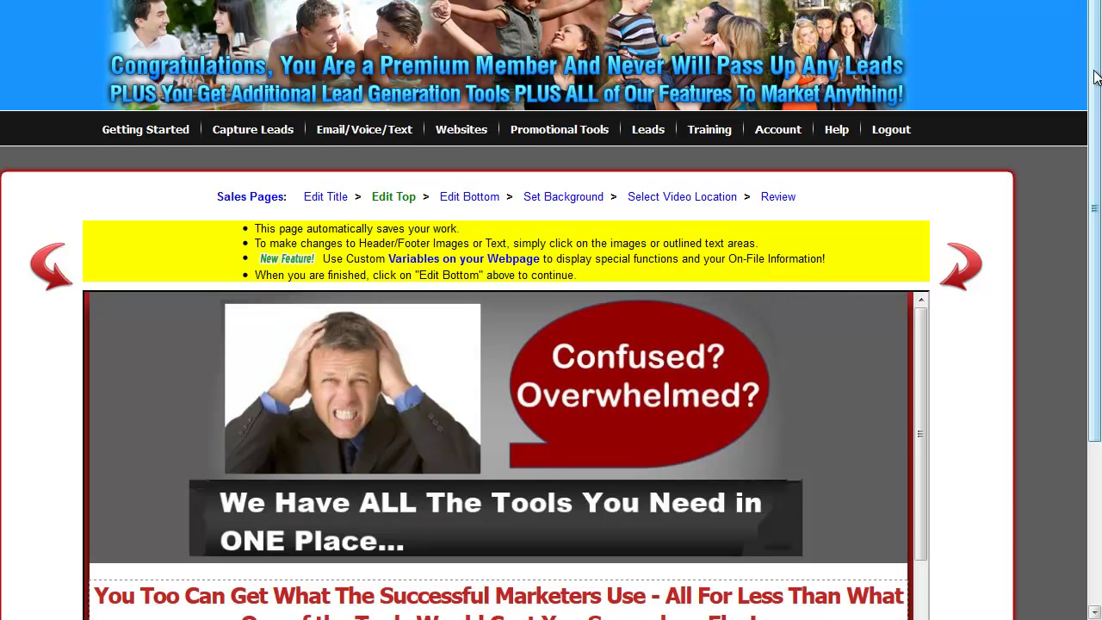
# Look through the header image choices for the top of the page and close them without picking one
pyautogui.moveTo(1097, 77); pyautogui.dragTo(1099, 164)
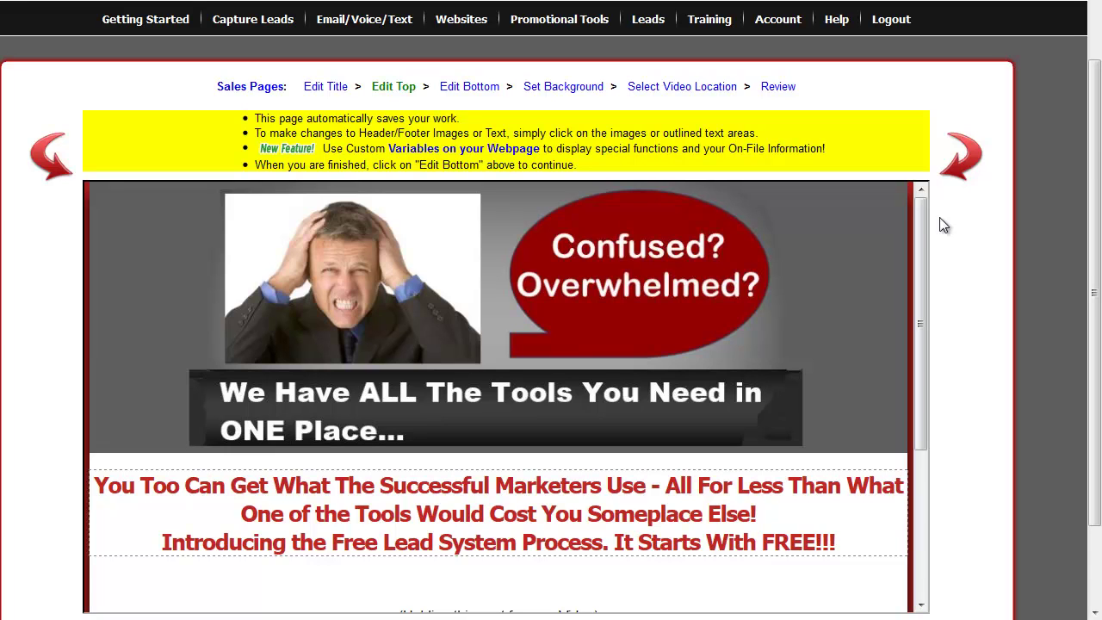
pyautogui.click(625, 288)
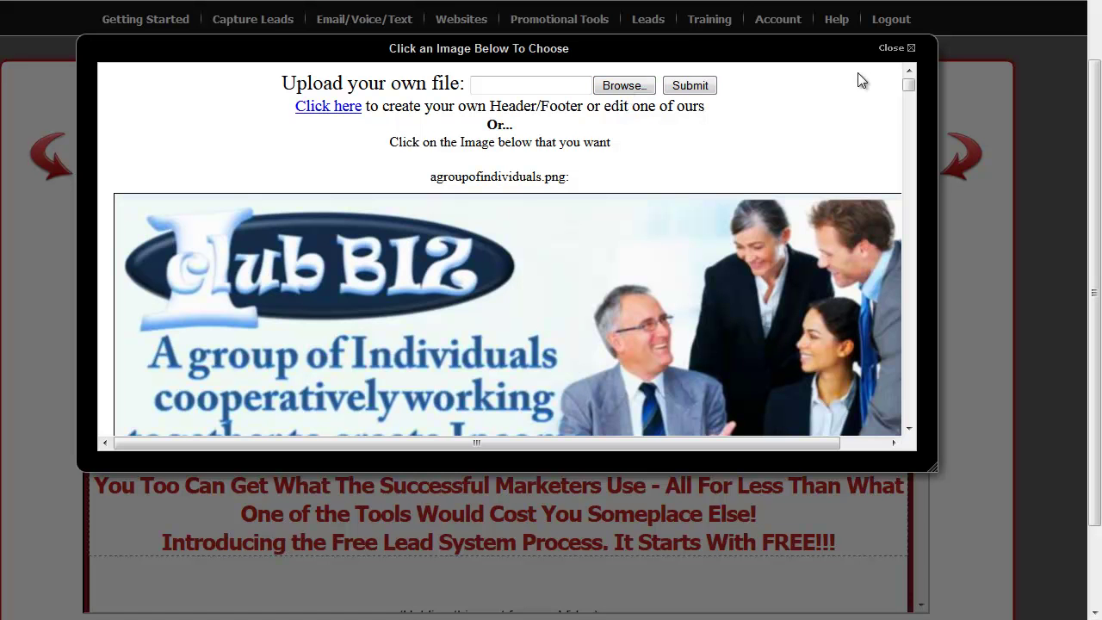
pyautogui.moveTo(908, 84); pyautogui.dragTo(886, 108)
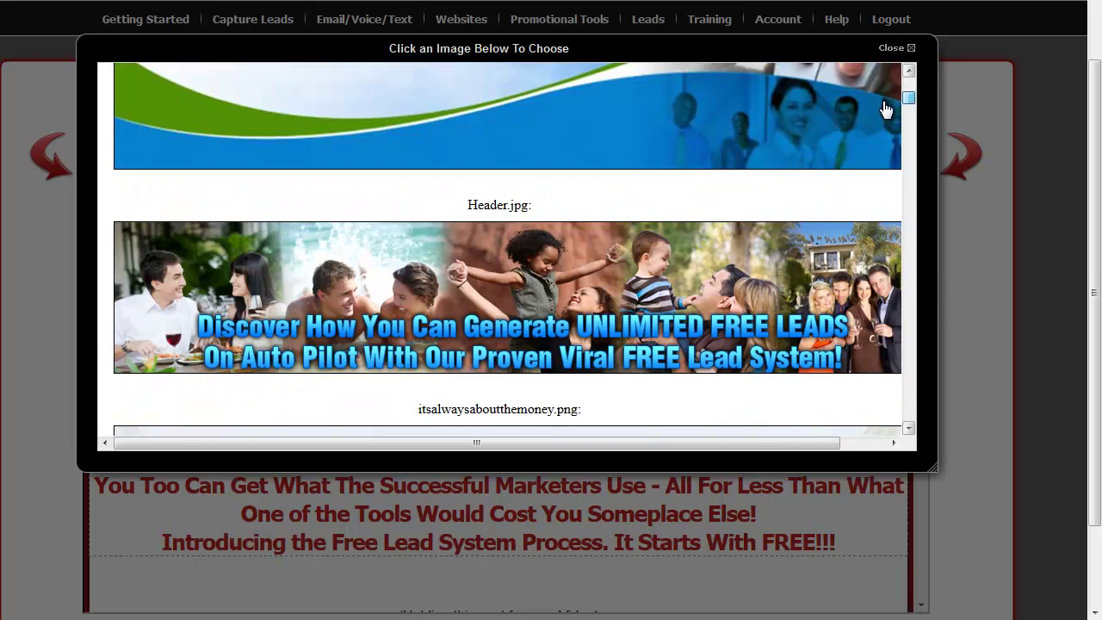
pyautogui.click(885, 49)
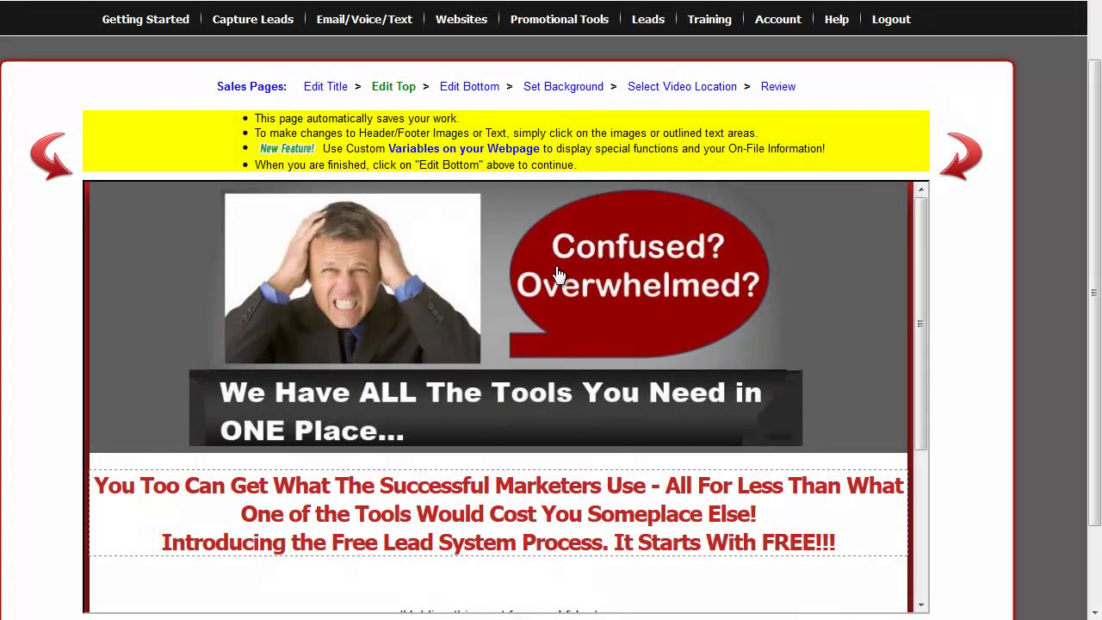
pyautogui.click(556, 269)
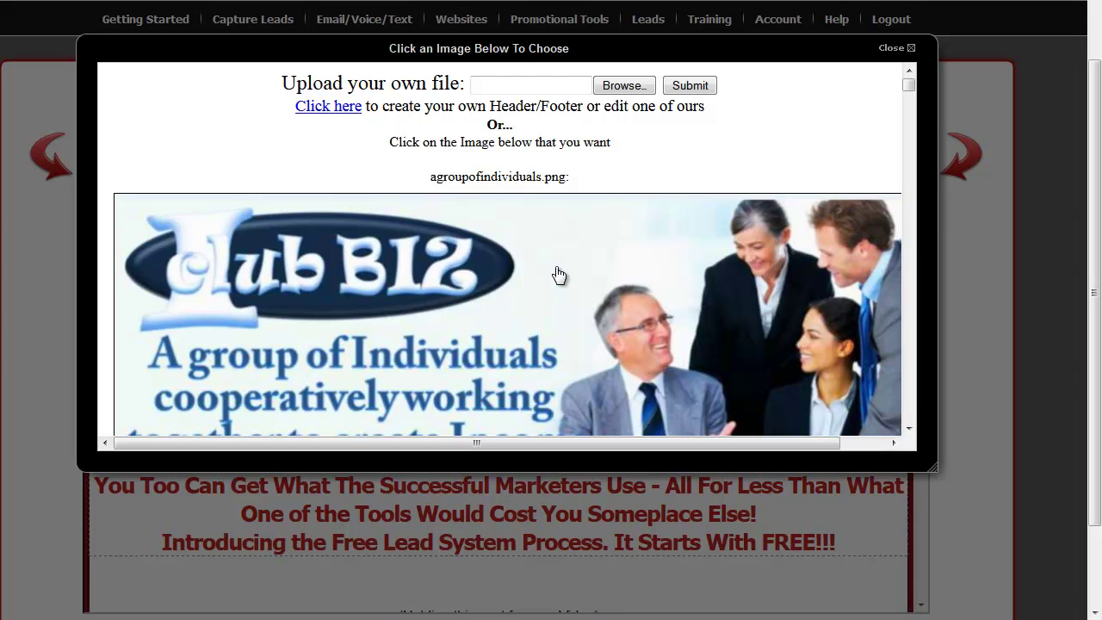
pyautogui.click(899, 49)
# Open the headline text below the header image for editing and cancel without changing it
pyautogui.moveTo(1097, 141); pyautogui.dragTo(1097, 215)
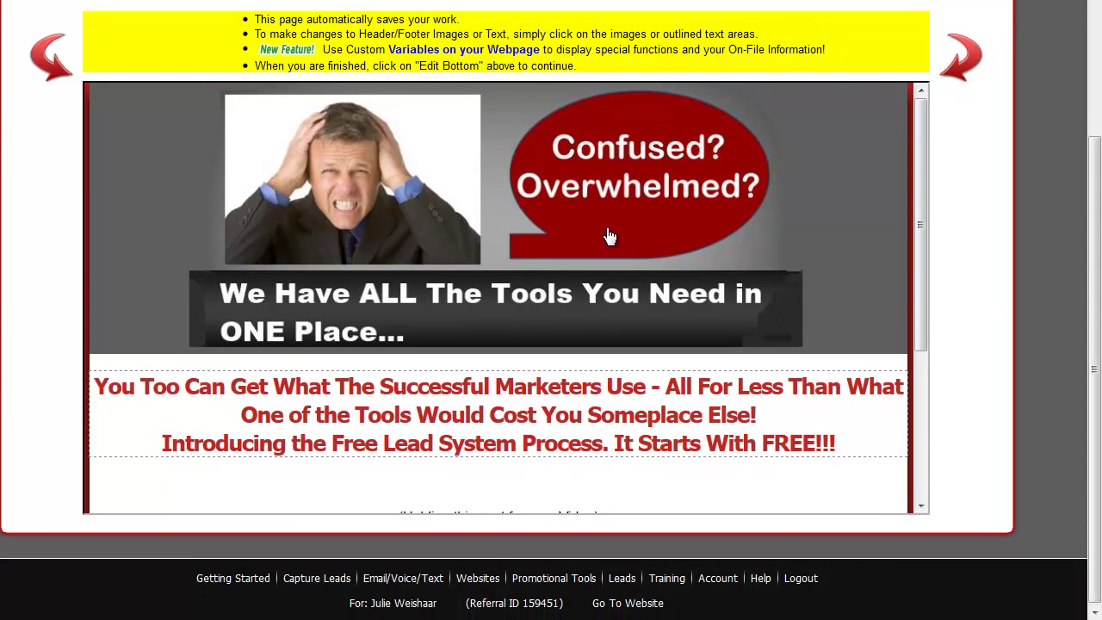
pyautogui.click(405, 420)
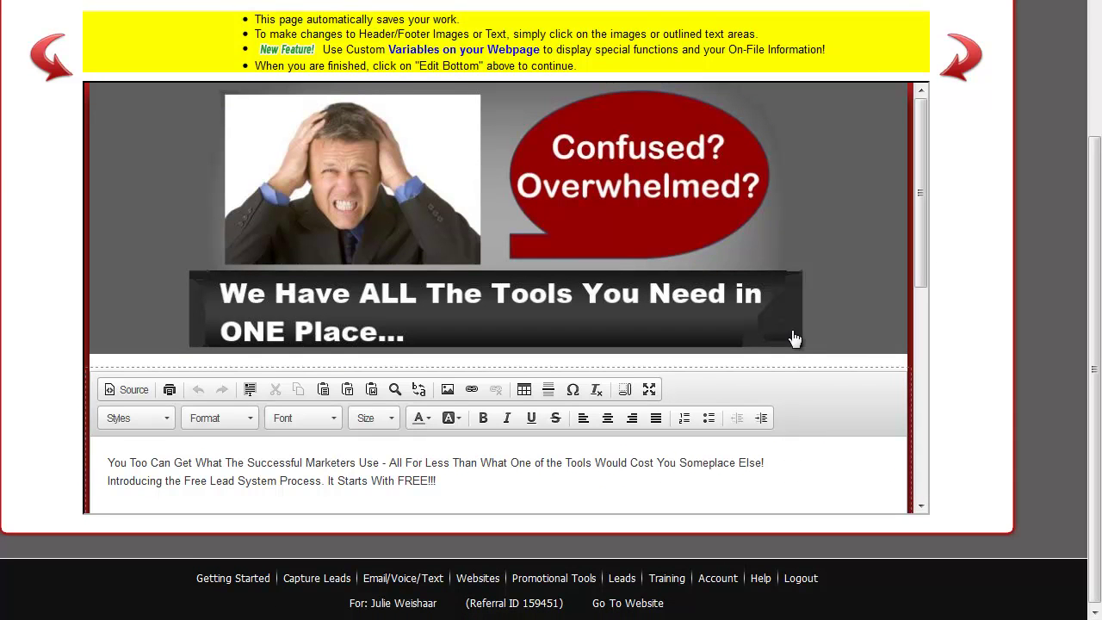
pyautogui.moveTo(919, 236); pyautogui.dragTo(921, 327)
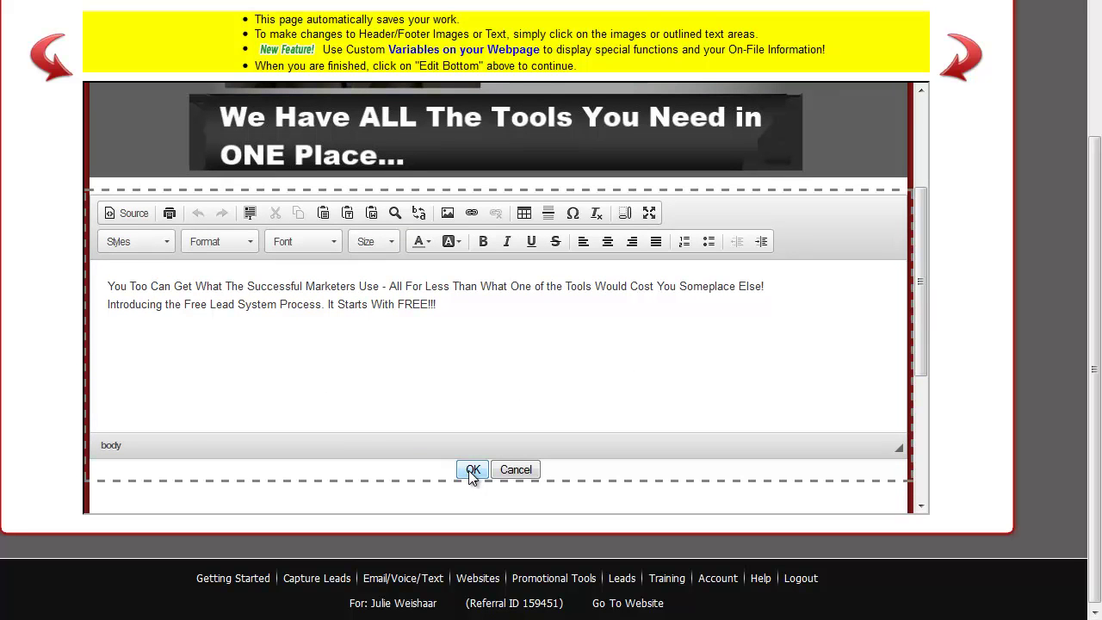
pyautogui.click(515, 470)
pyautogui.moveTo(927, 351); pyautogui.dragTo(929, 185)
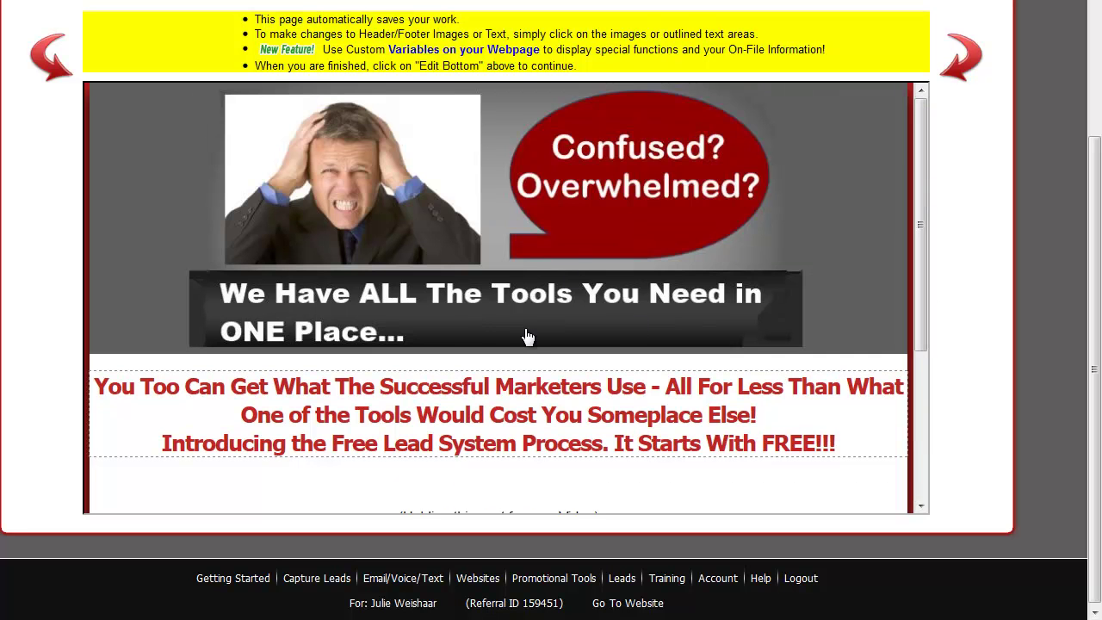
# Go to the bottom section's settings, review the Button 1 options, and view and close its linked page
pyautogui.click(468, 2)
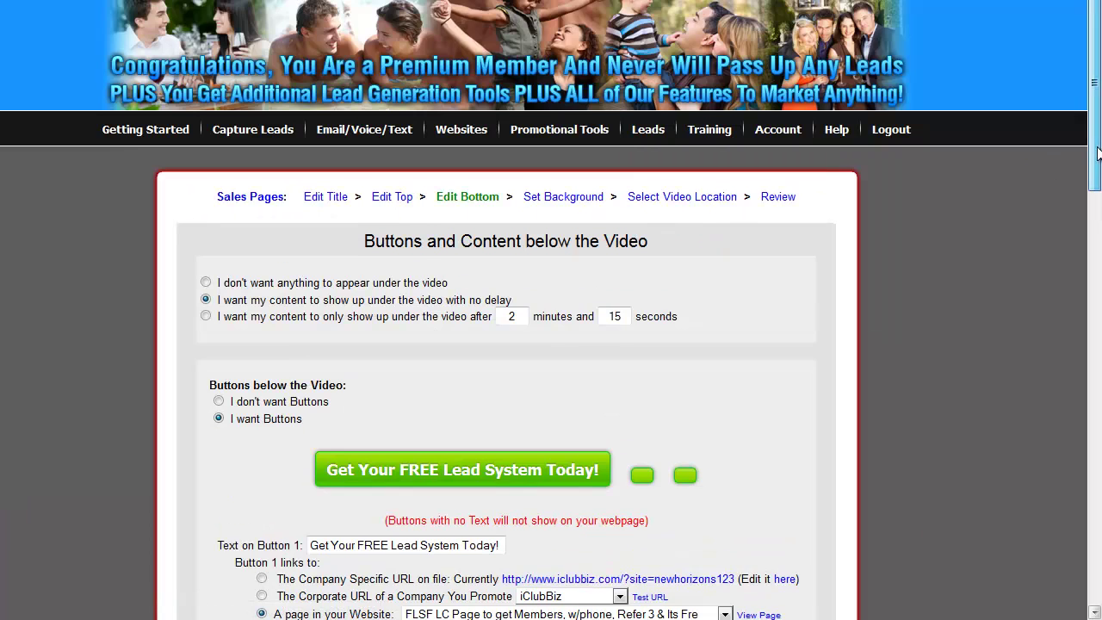
pyautogui.scroll(-3, 1097, 153)
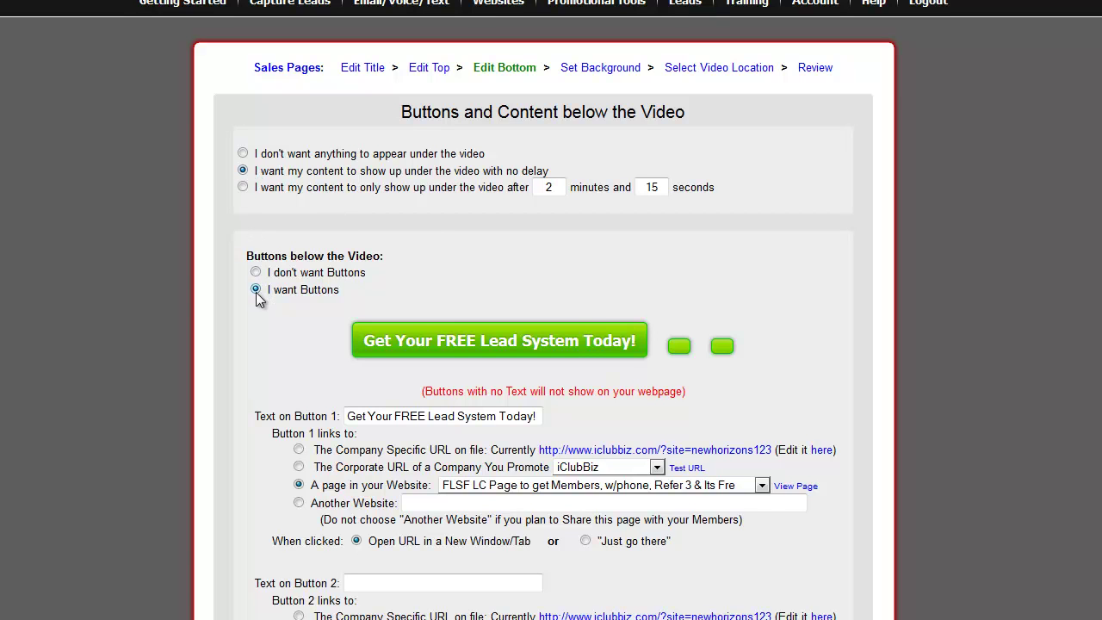
pyautogui.scroll(-2, 550, 310)
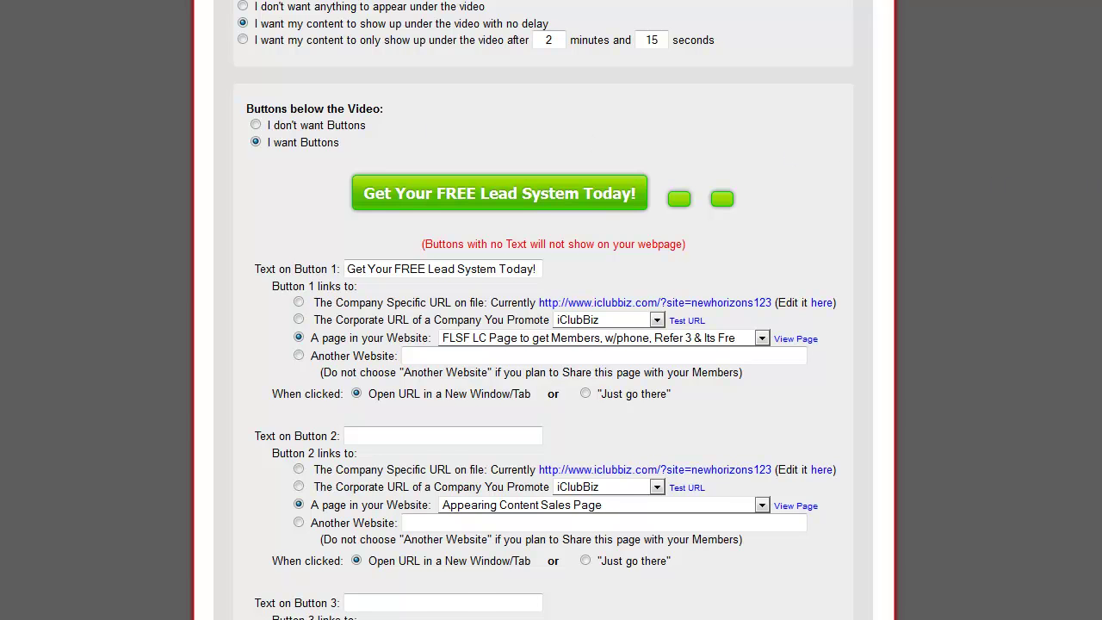
pyautogui.scroll(-1, 646, 126)
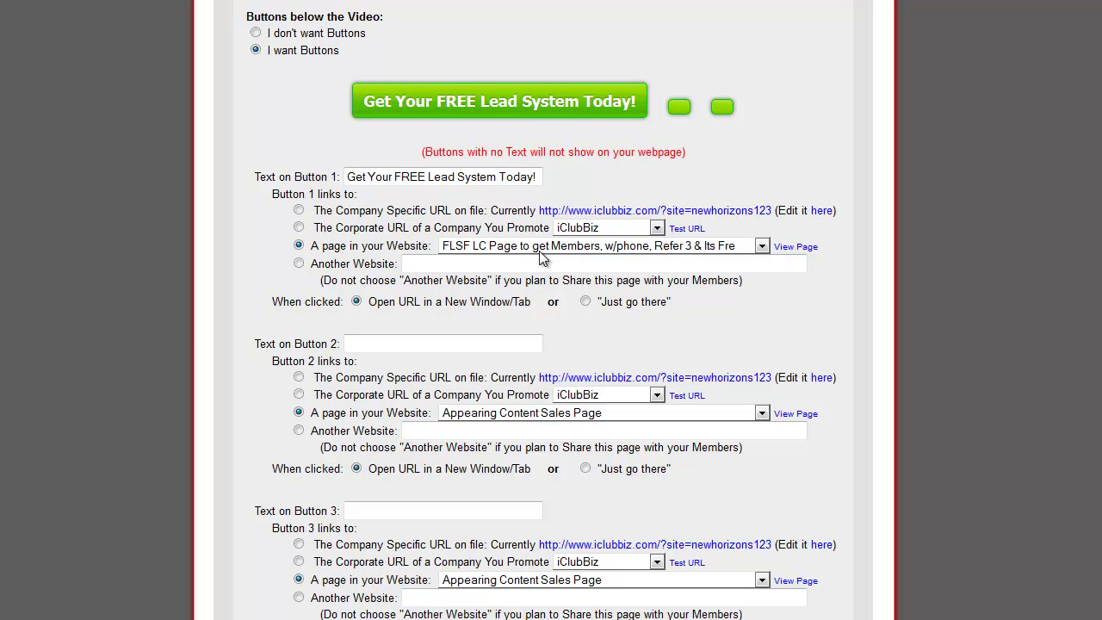
pyautogui.click(798, 247)
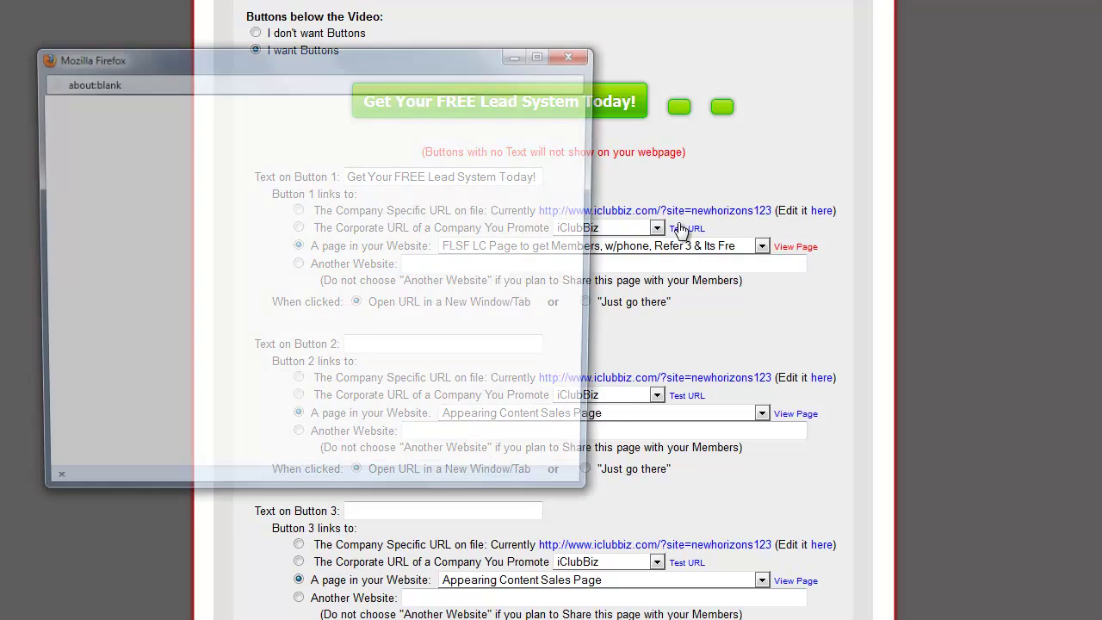
pyautogui.click(576, 56)
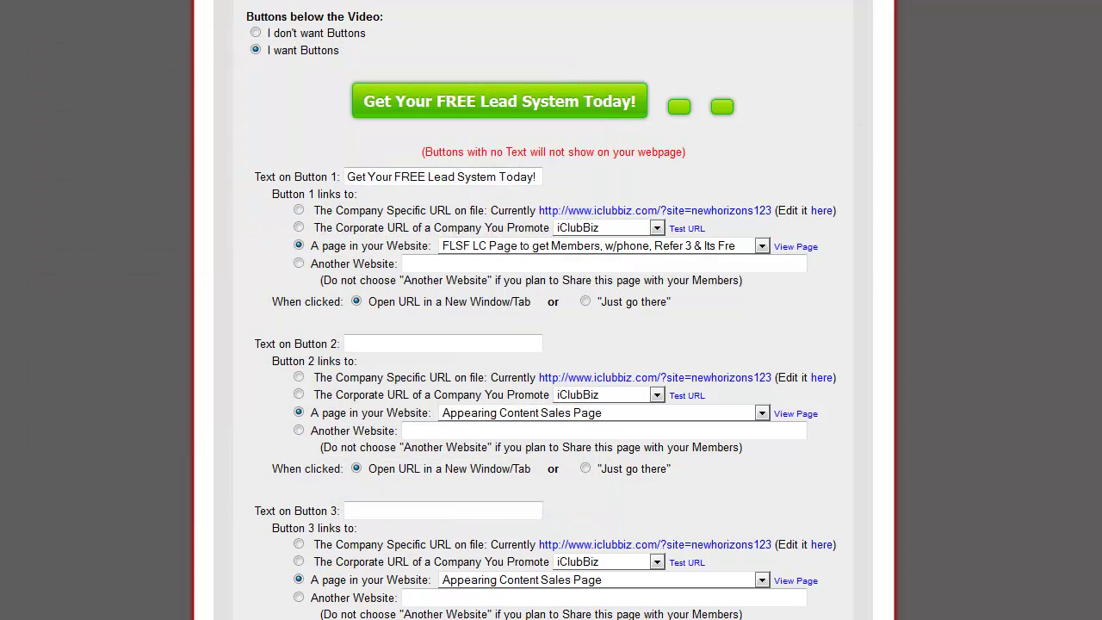
pyautogui.scroll(-1, 541, 310)
pyautogui.scroll(2, 541, 310)
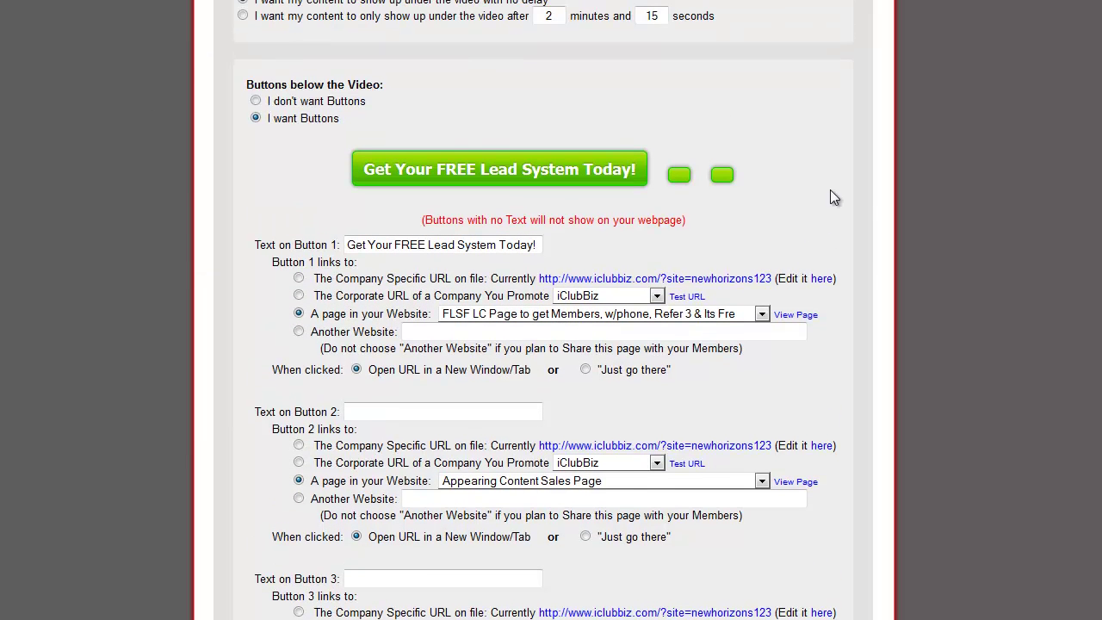
# Try the link options for Button 2, ending on "Another Website", and leave its text empty
pyautogui.click(354, 412)
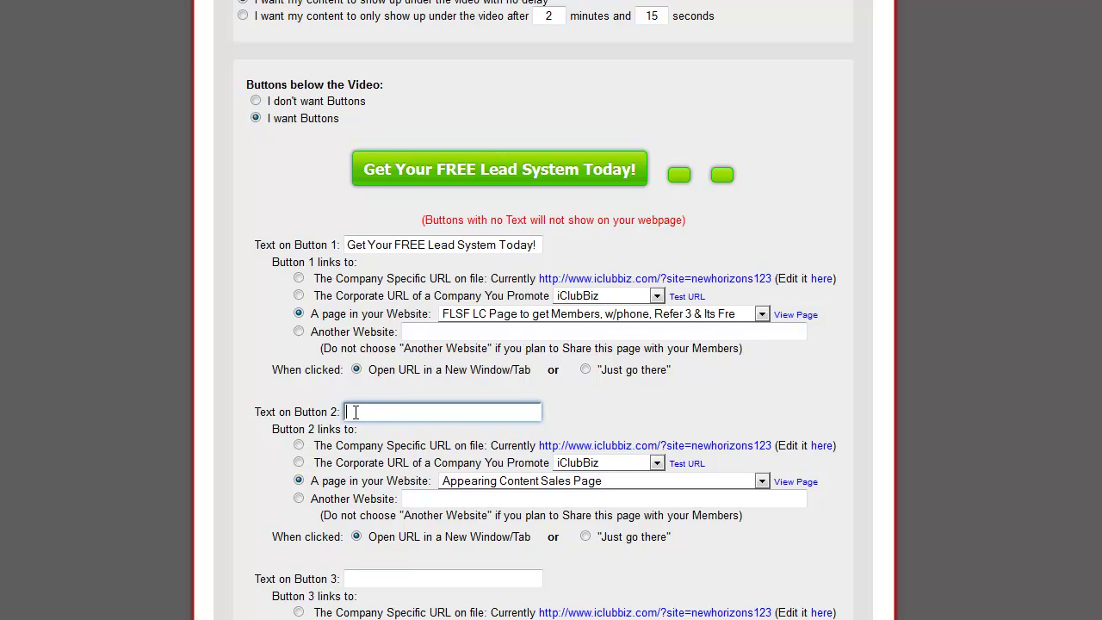
pyautogui.click(298, 463)
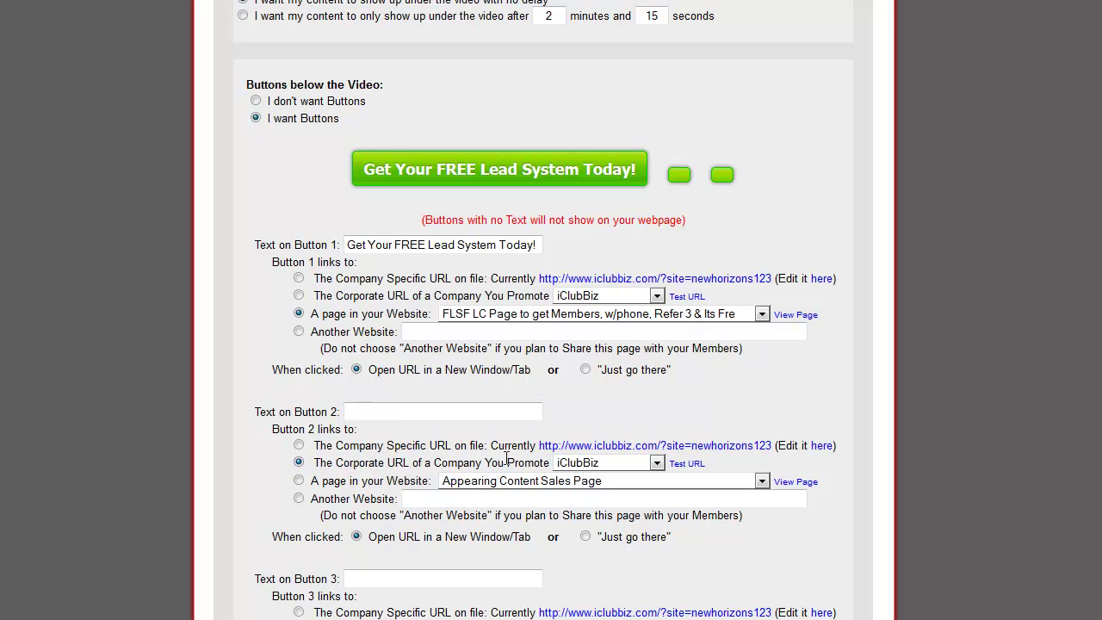
pyautogui.click(298, 481)
pyautogui.click(299, 499)
pyautogui.scroll(-4, 844, 332)
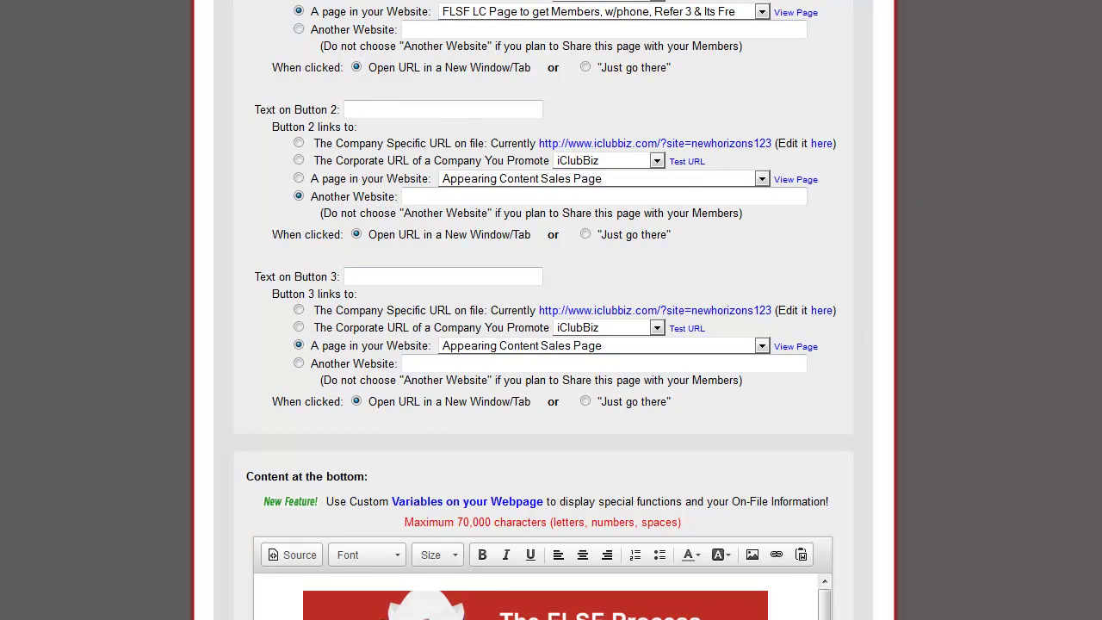
# Check the FLSF Process image in the bottom content and save the bottom section's settings
pyautogui.scroll(-5, 675, 424)
pyautogui.click(675, 425)
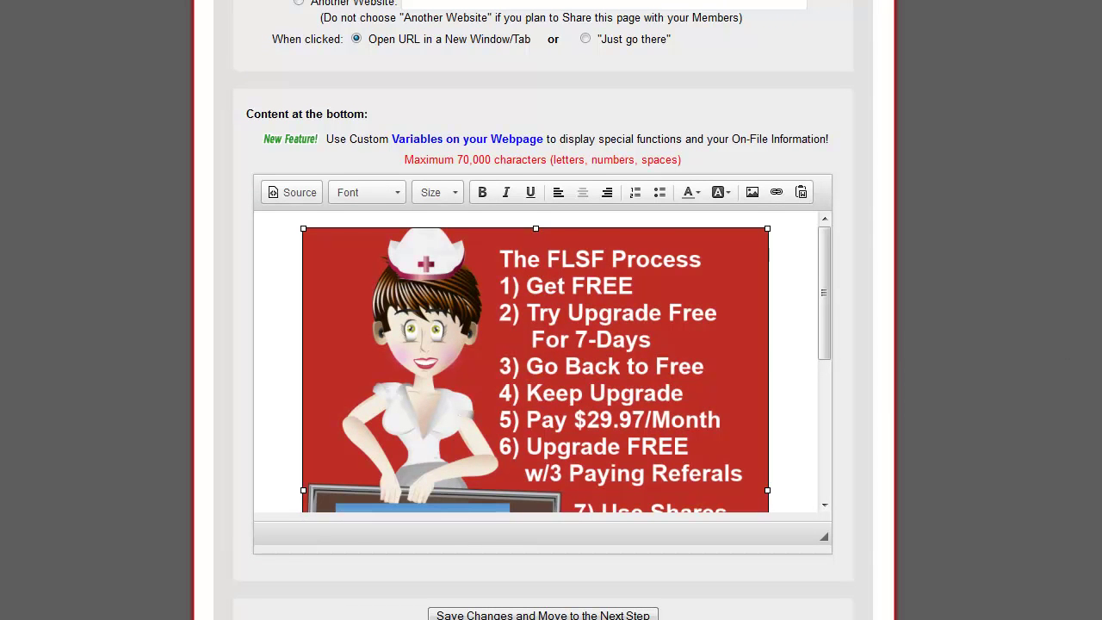
pyautogui.scroll(-2, 654, 489)
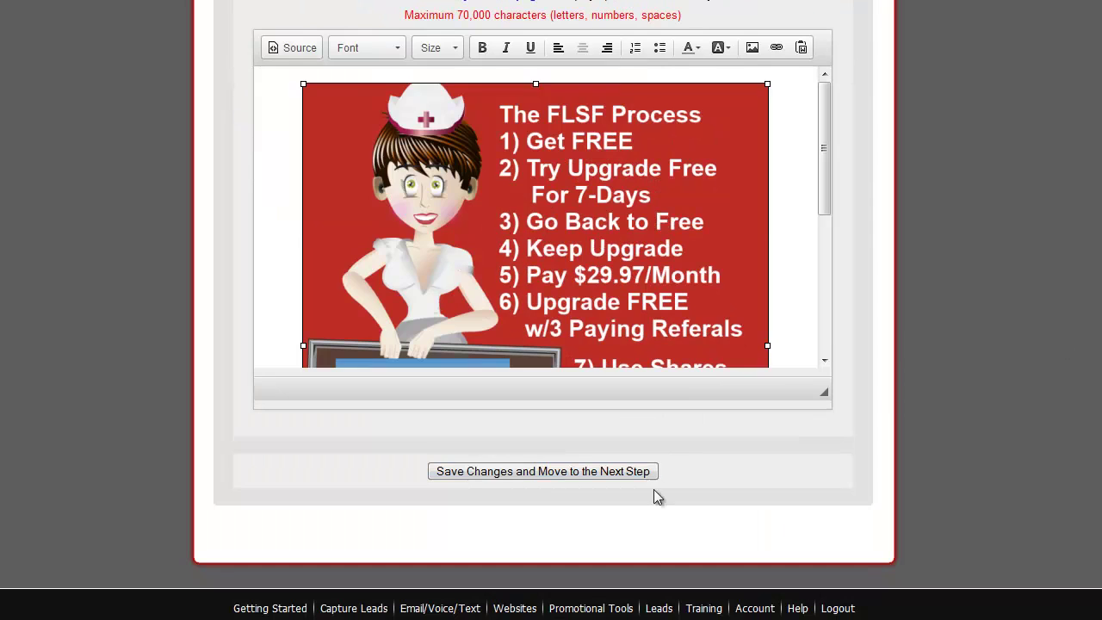
pyautogui.click(528, 474)
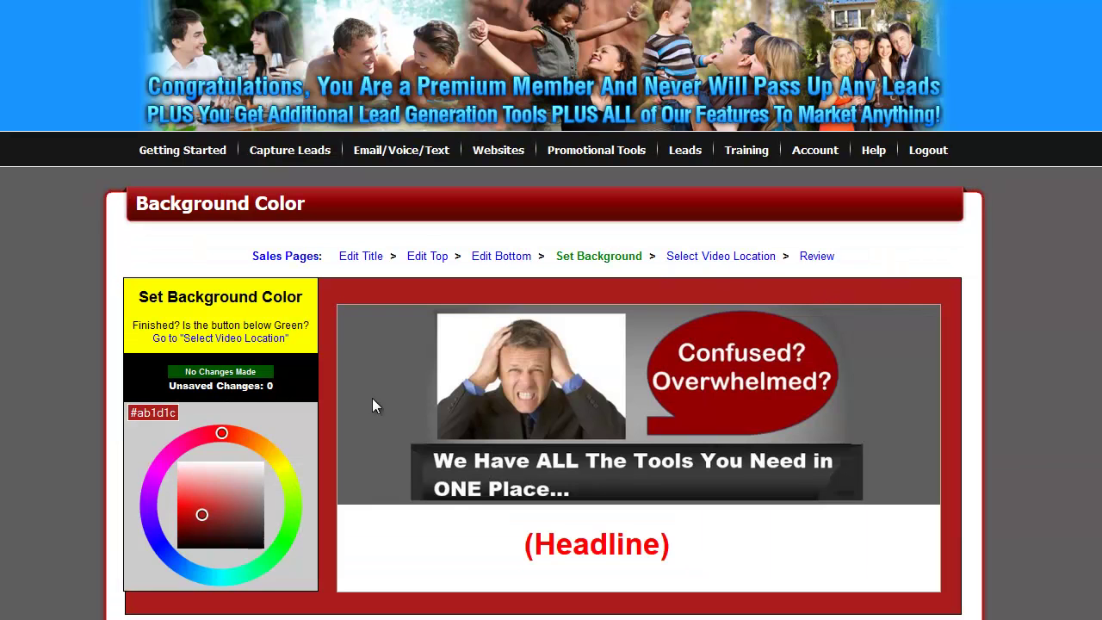
# Keep the background color, use the video from another website, and save its embed code with automatic start enabled
pyautogui.click(707, 256)
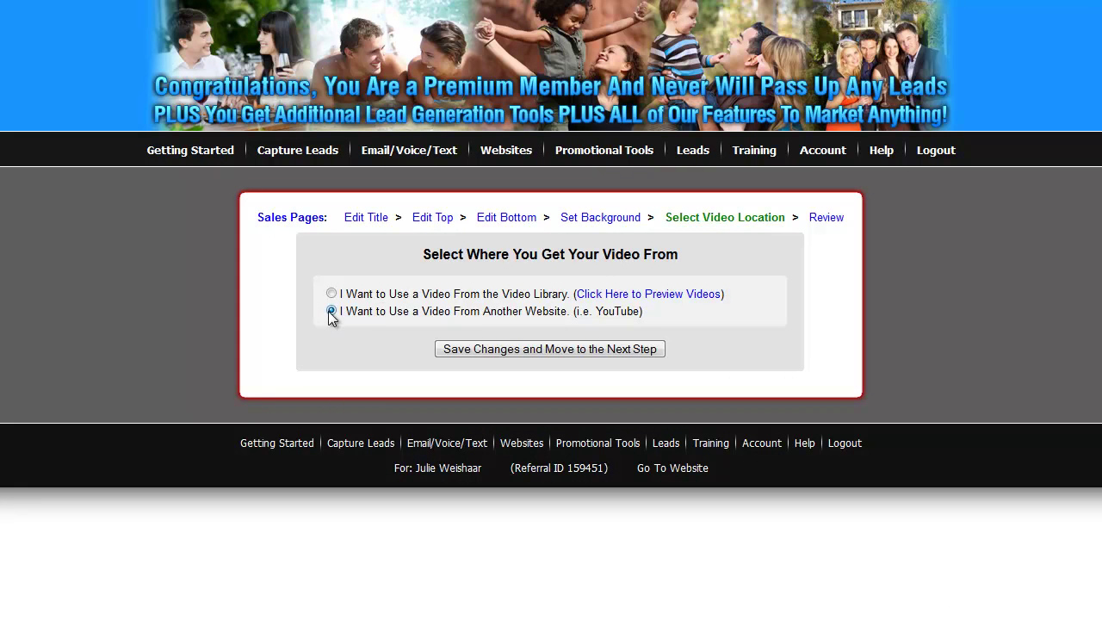
pyautogui.click(503, 349)
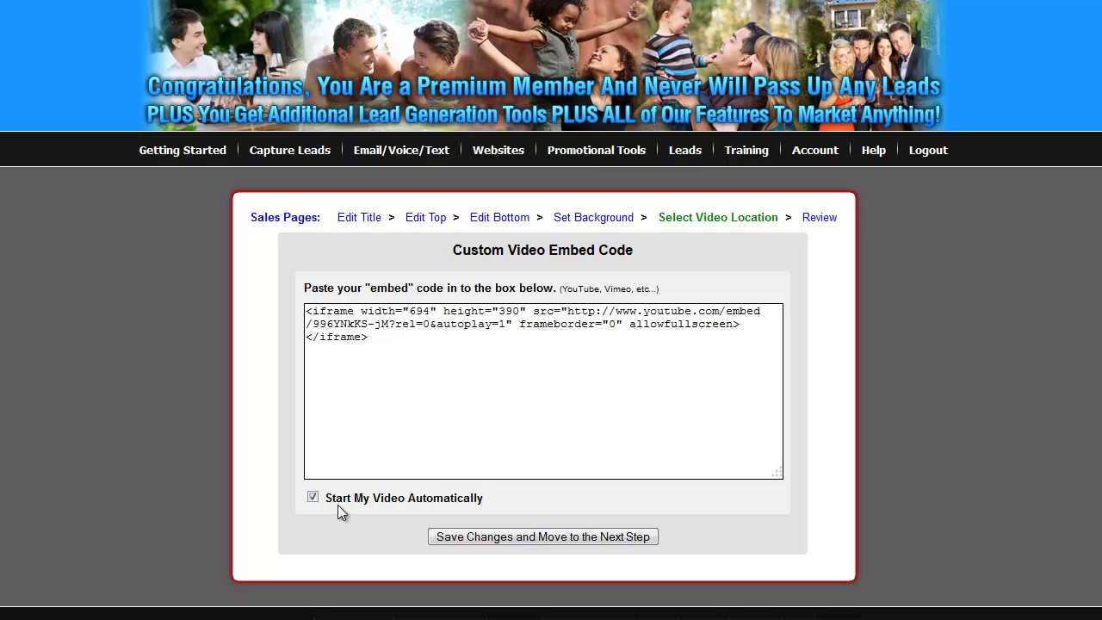
pyautogui.click(525, 538)
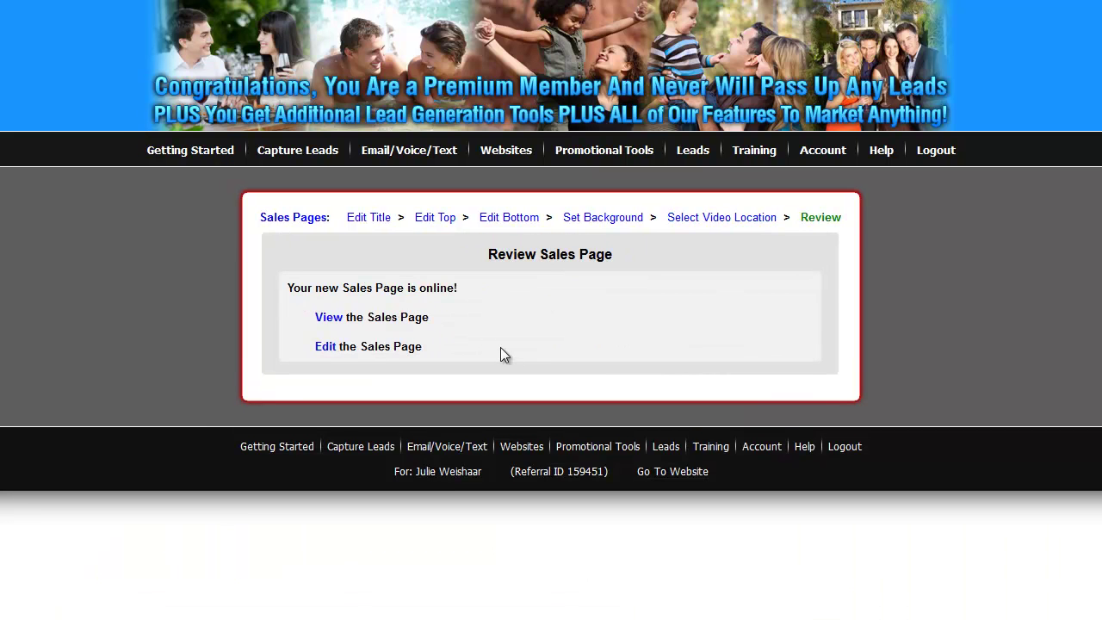
# View the finished sales page through its test link and check the content below the video
pyautogui.click(330, 319)
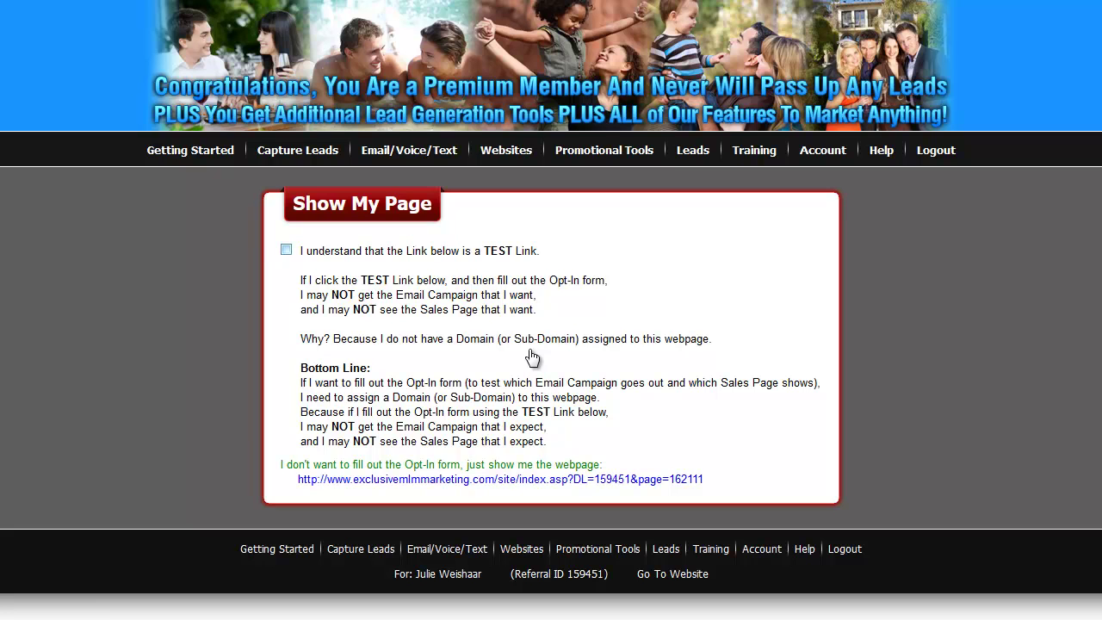
pyautogui.click(559, 480)
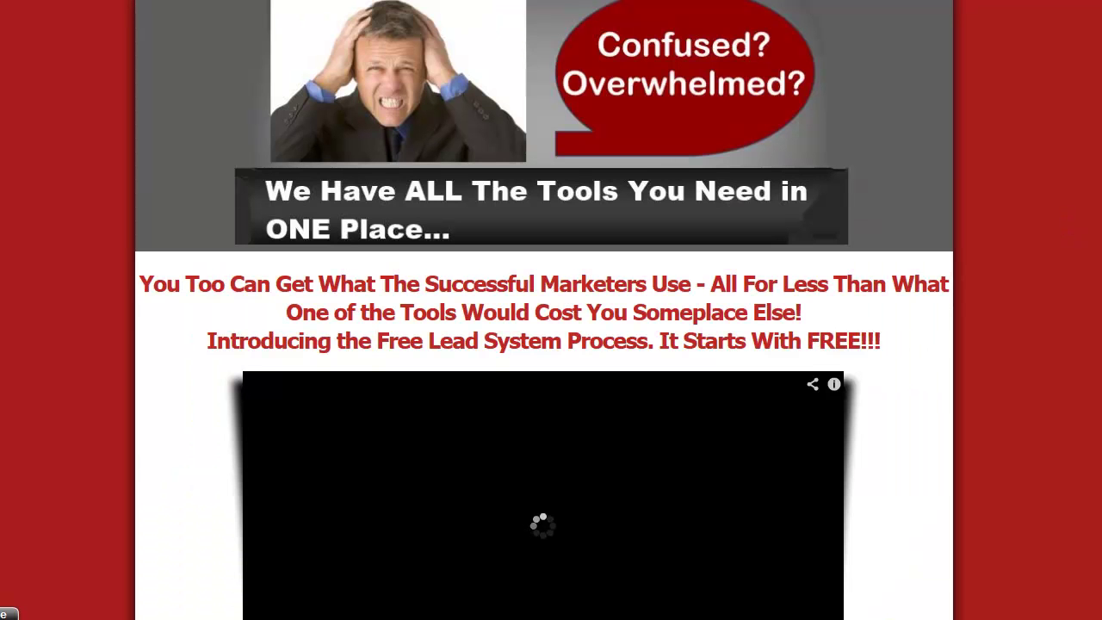
pyautogui.scroll(-5, 544, 307)
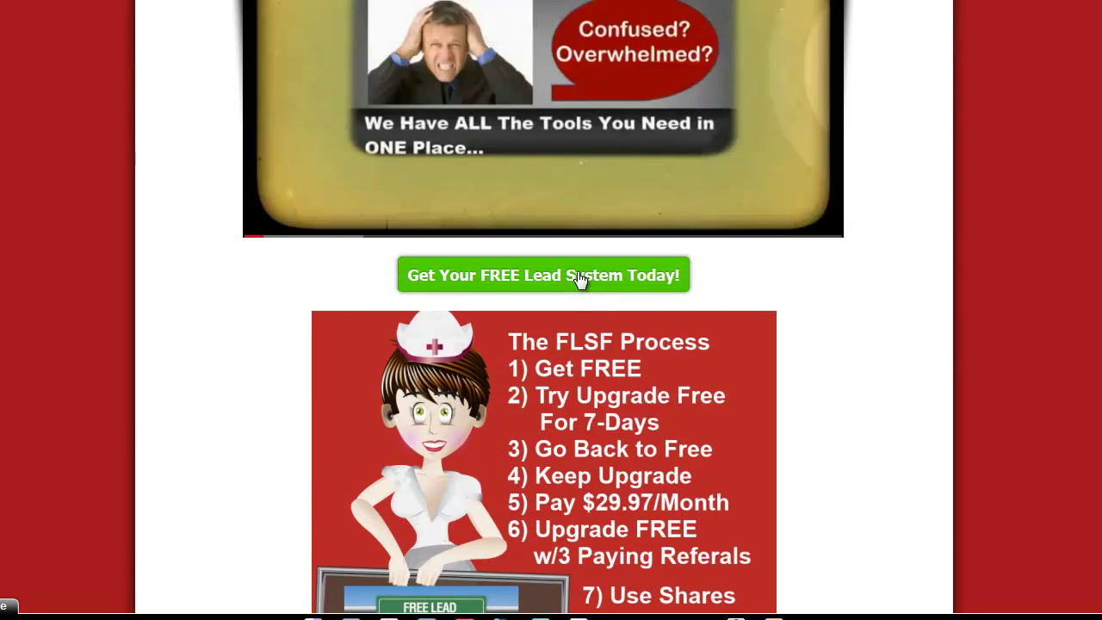
# Test the "Get Your FREE Lead System Today!" button's link and close the page it opens
pyautogui.click(580, 277)
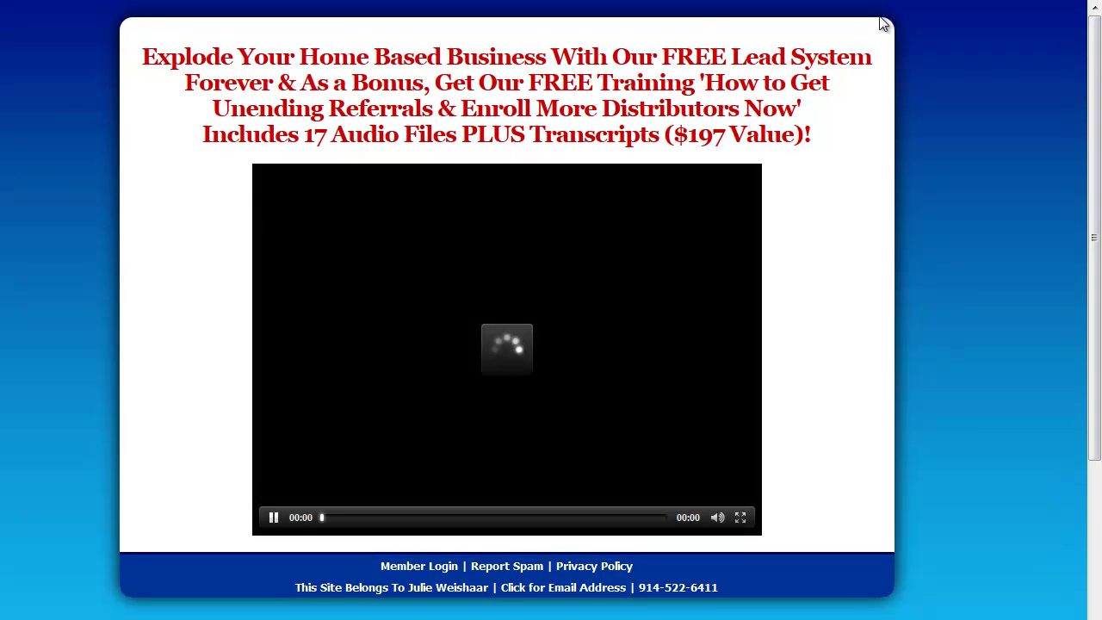
pyautogui.moveTo(865, 12)
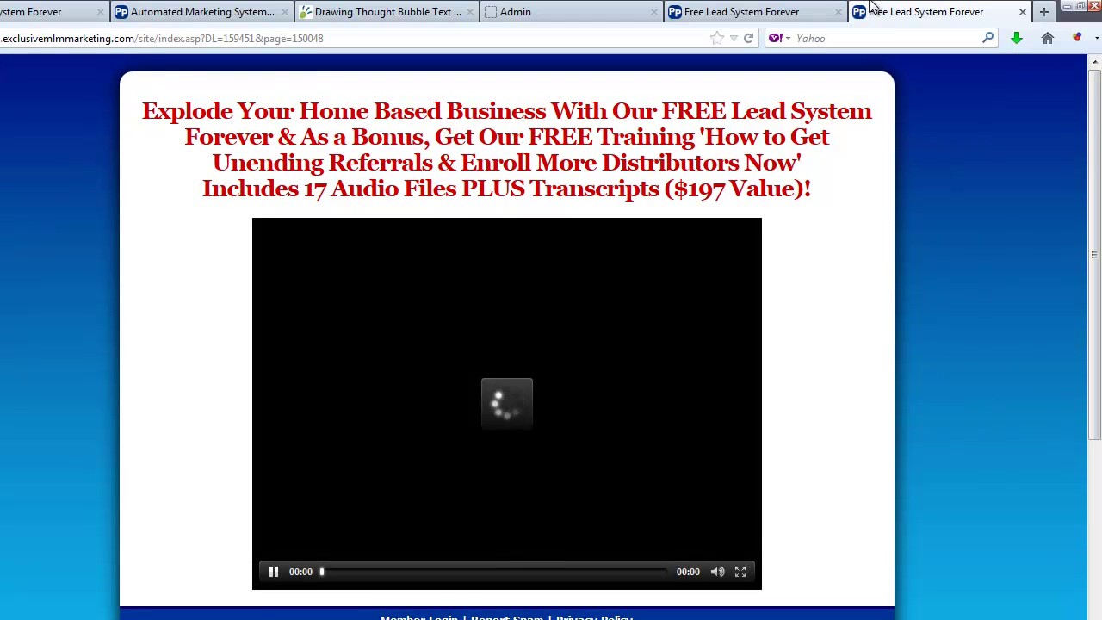
pyautogui.click(1023, 11)
pyautogui.moveTo(926, 4)
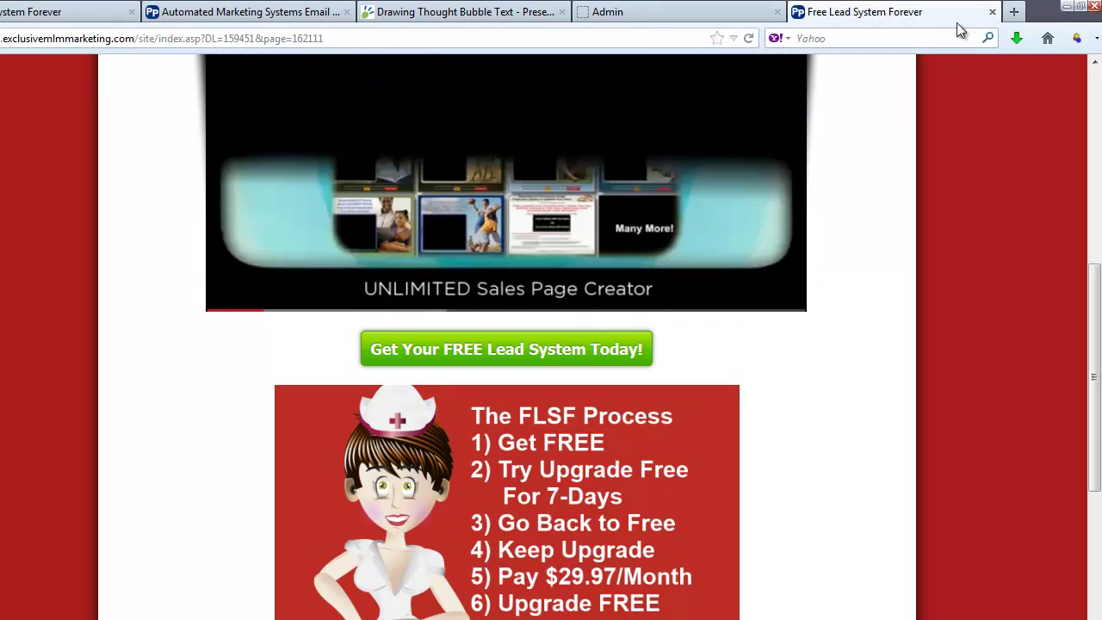
# Close the published sales page and open the title of "Avoid Overwhelm With The Free Lead System Forever" for review
pyautogui.click(991, 11)
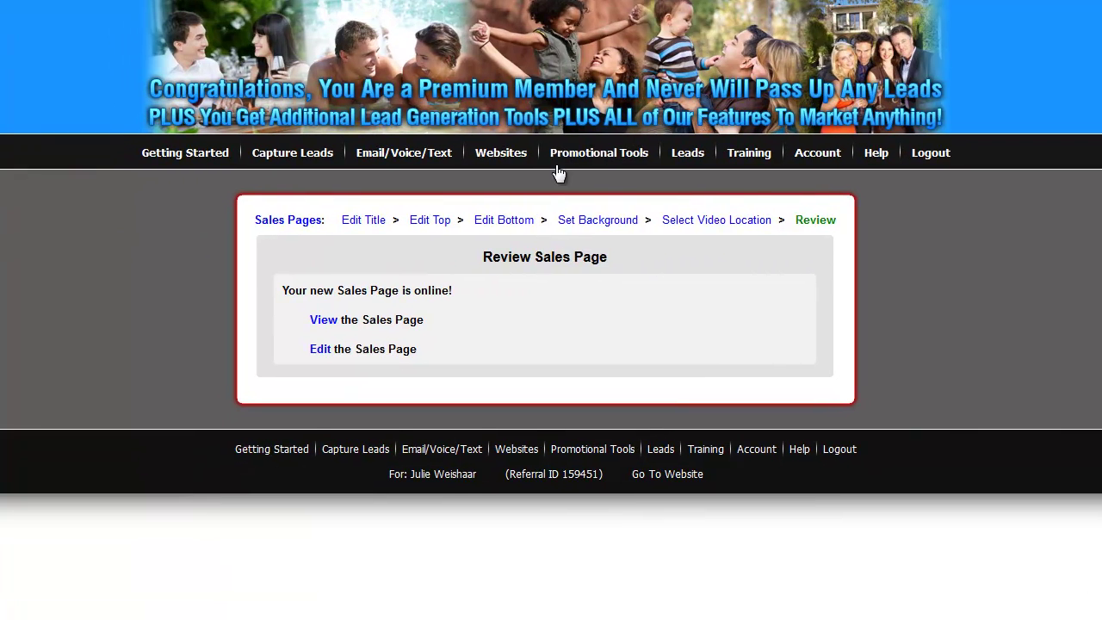
pyautogui.moveTo(469, 220)
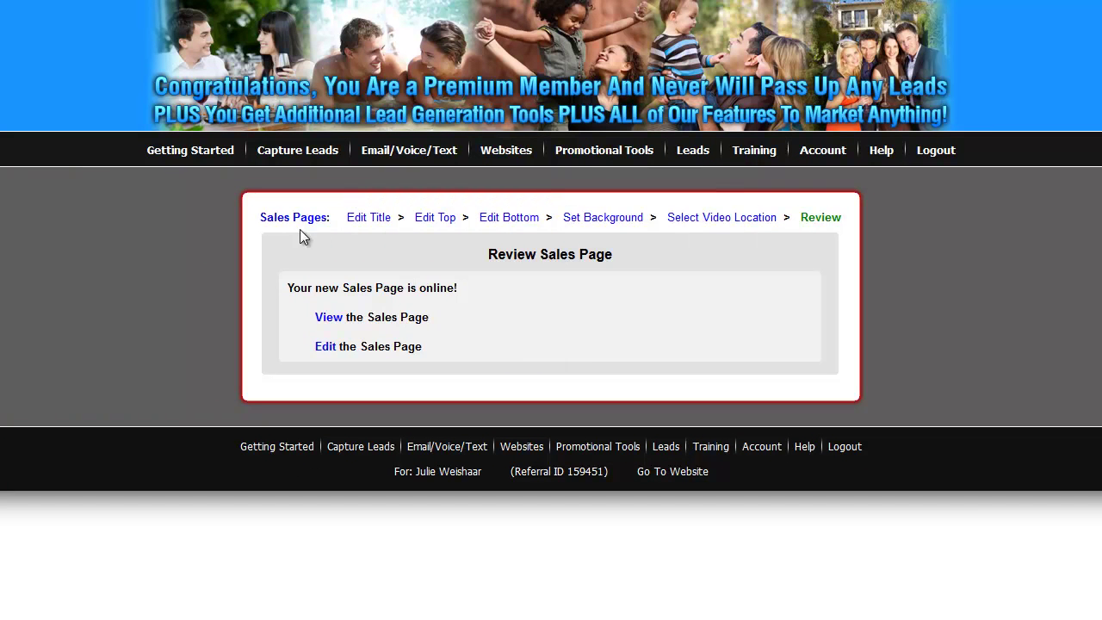
pyautogui.click(362, 222)
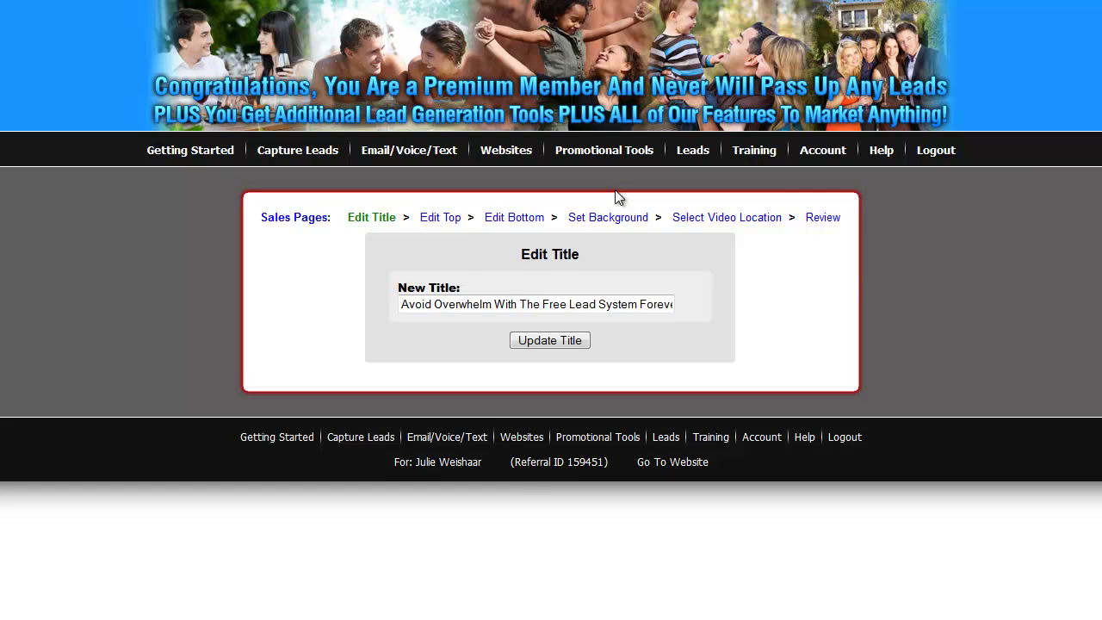
# Open the sub-domain management page, view the site at avoidoverwhelm.exclusivemlmmarketing.com, and close it again
pyautogui.moveTo(505, 151)
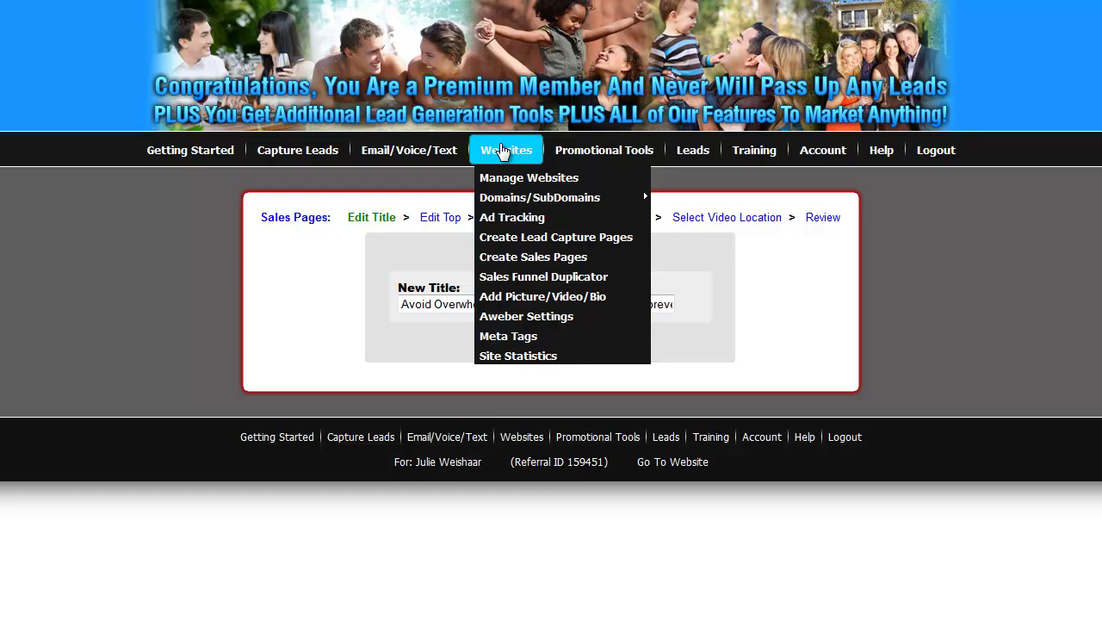
pyautogui.moveTo(508, 200)
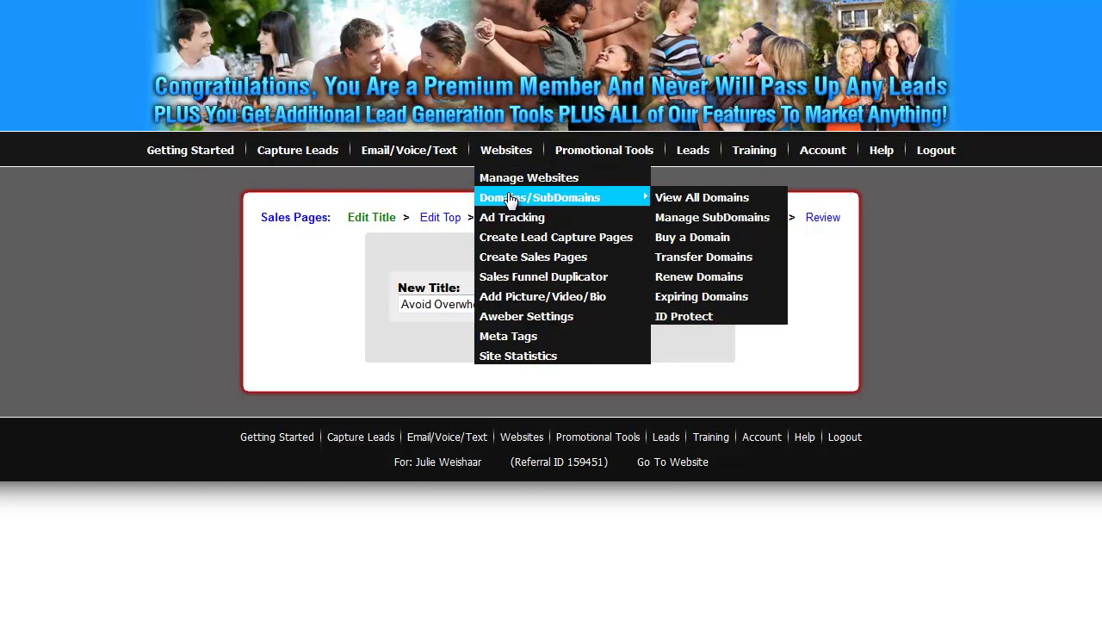
pyautogui.click(678, 218)
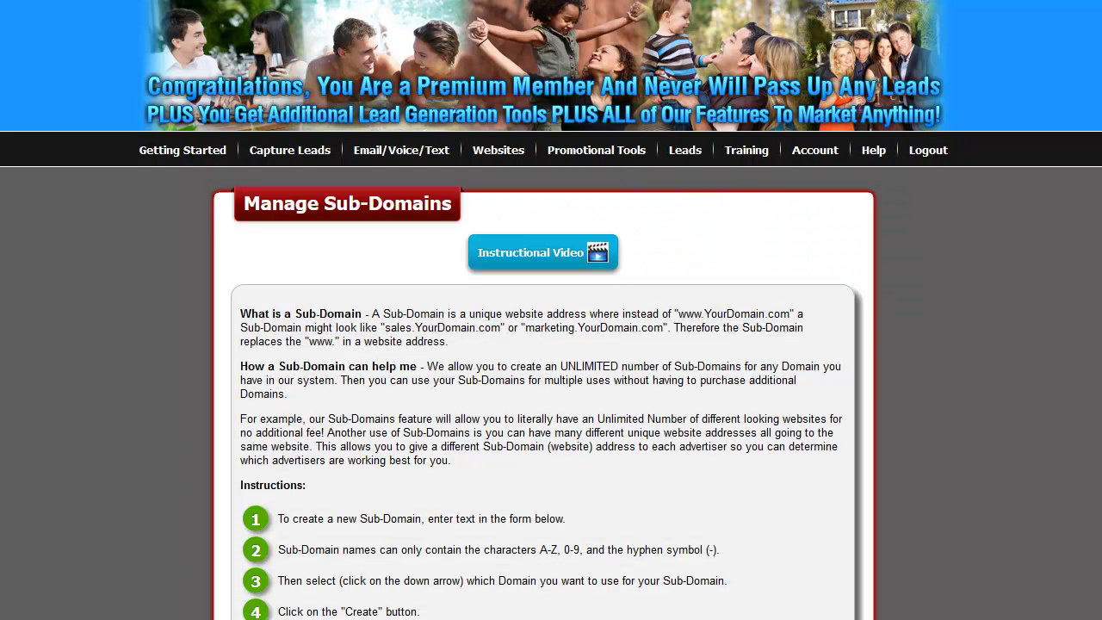
pyautogui.scroll(-5, 551, 344)
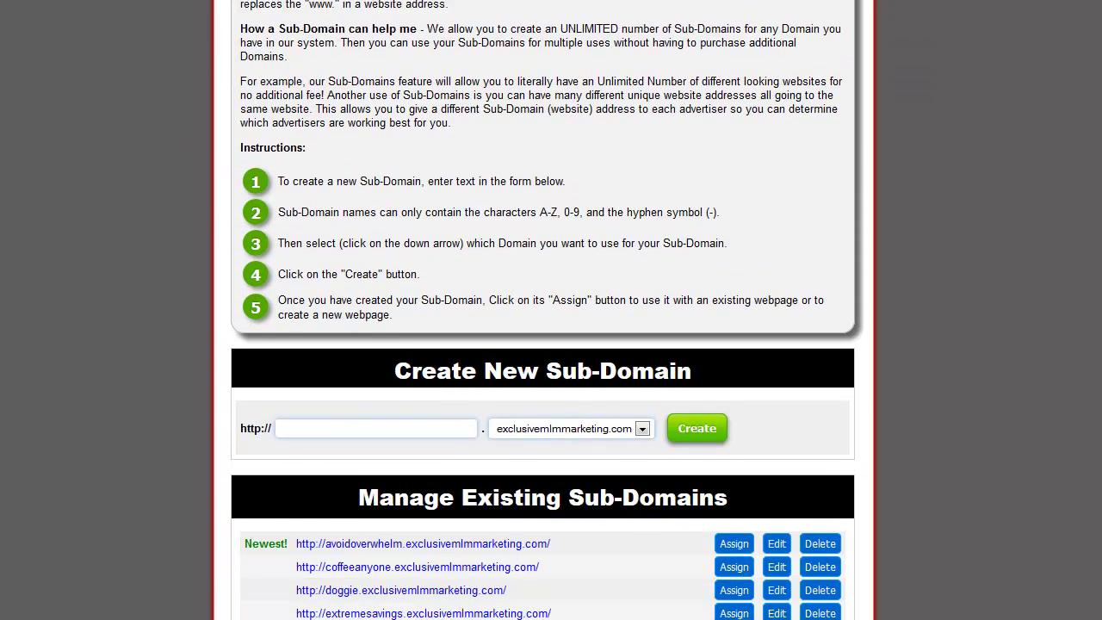
pyautogui.scroll(-1, 551, 344)
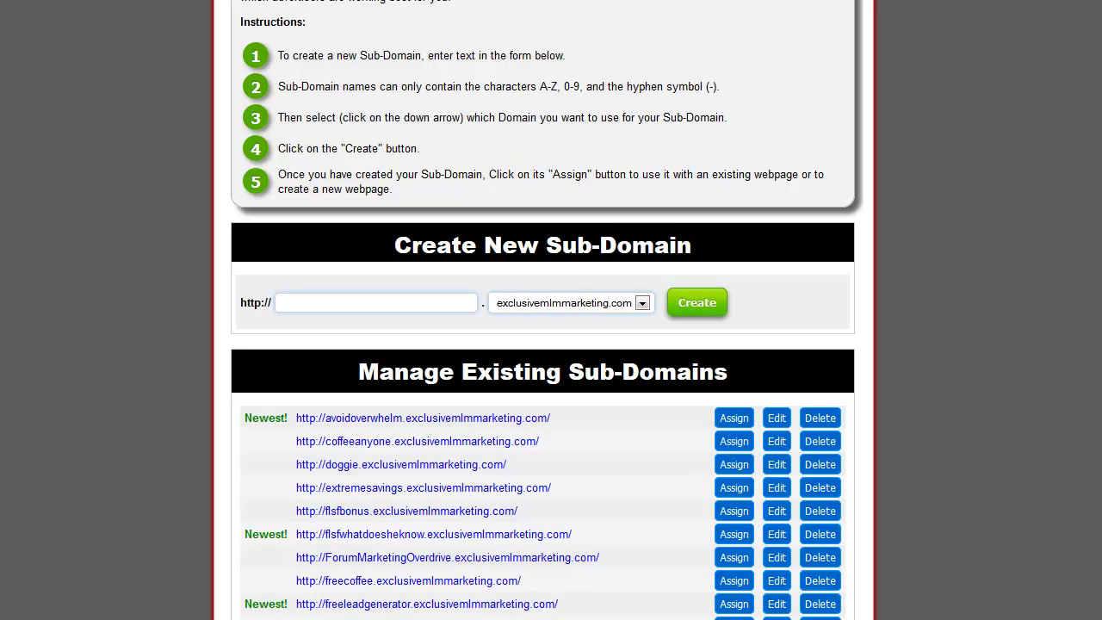
pyautogui.click(419, 419)
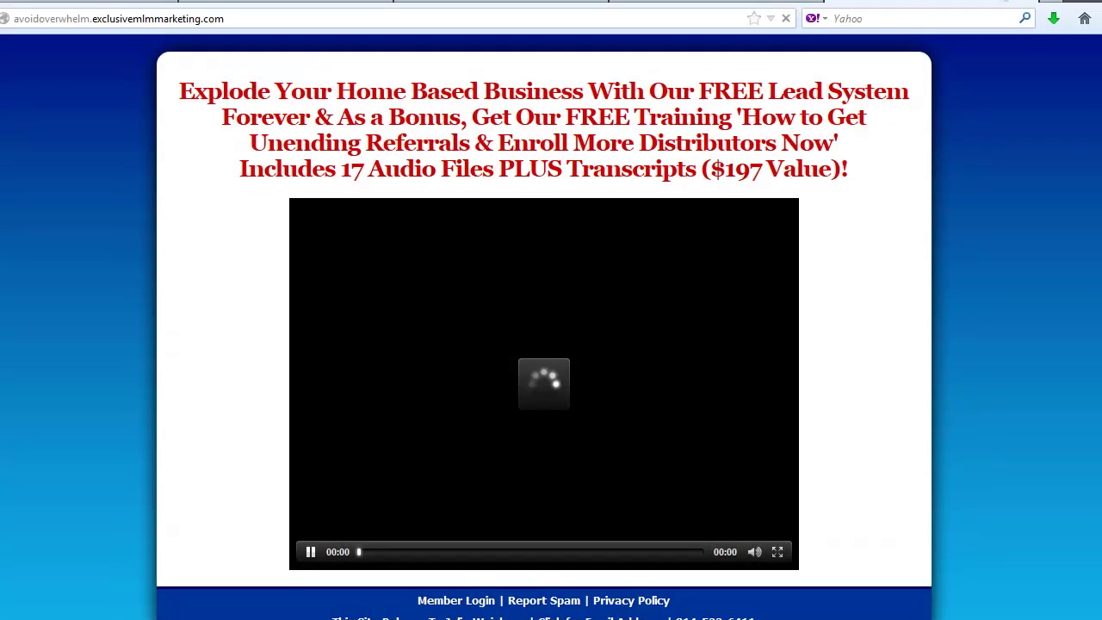
pyautogui.click(1030, 5)
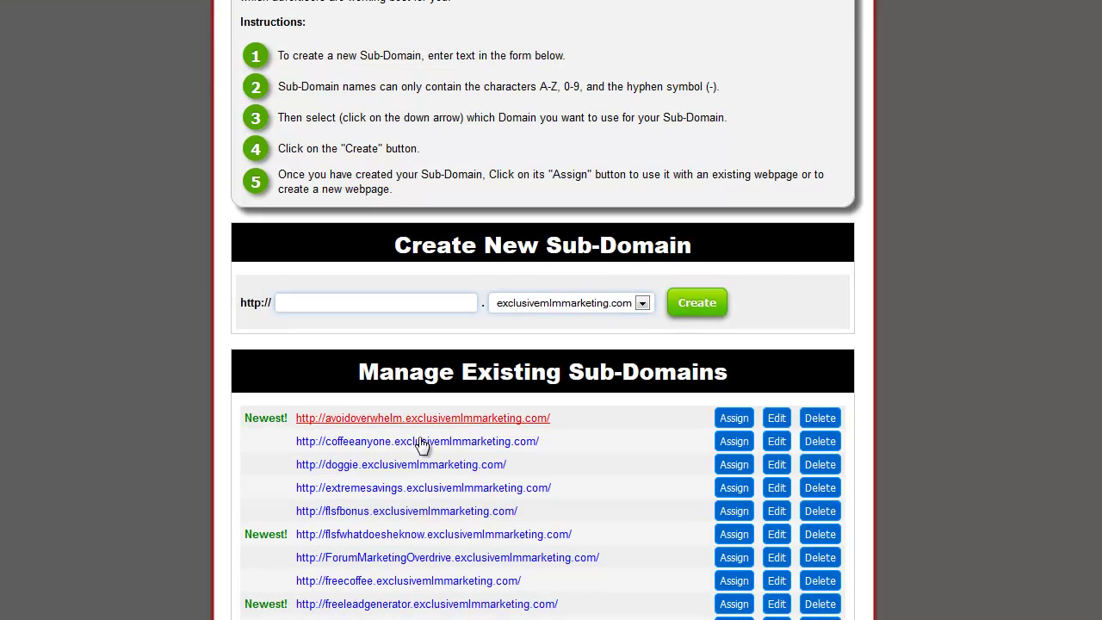
# Delete the existing avoidoverwhelm.exclusivemlmmarketing.com sub-domain
pyautogui.click(819, 418)
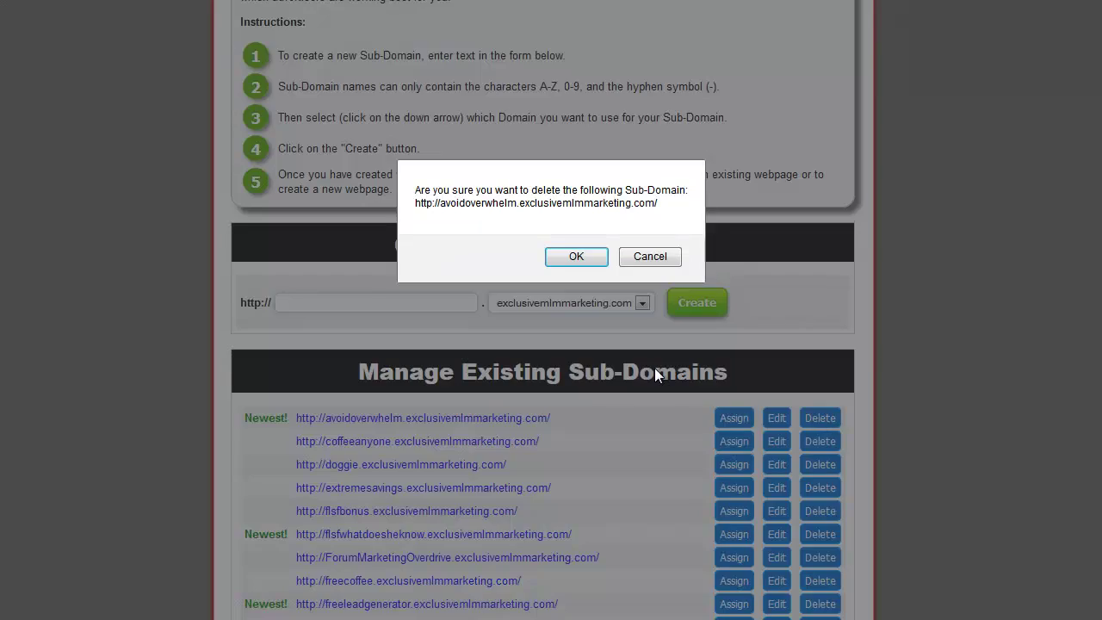
pyautogui.click(574, 258)
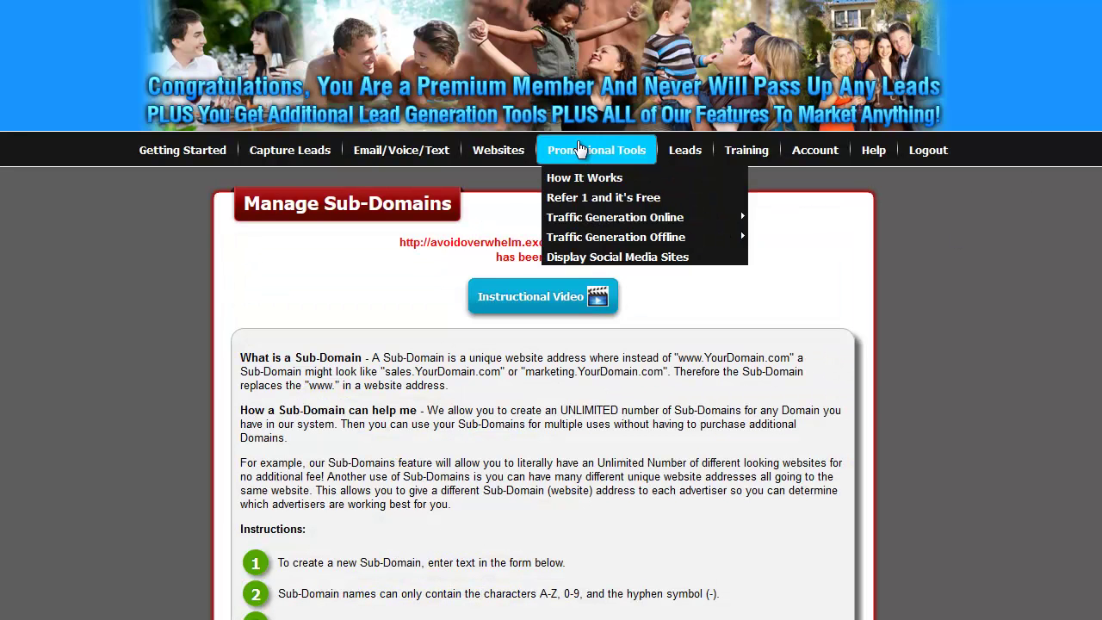
pyautogui.moveTo(495, 150)
pyautogui.moveTo(512, 200)
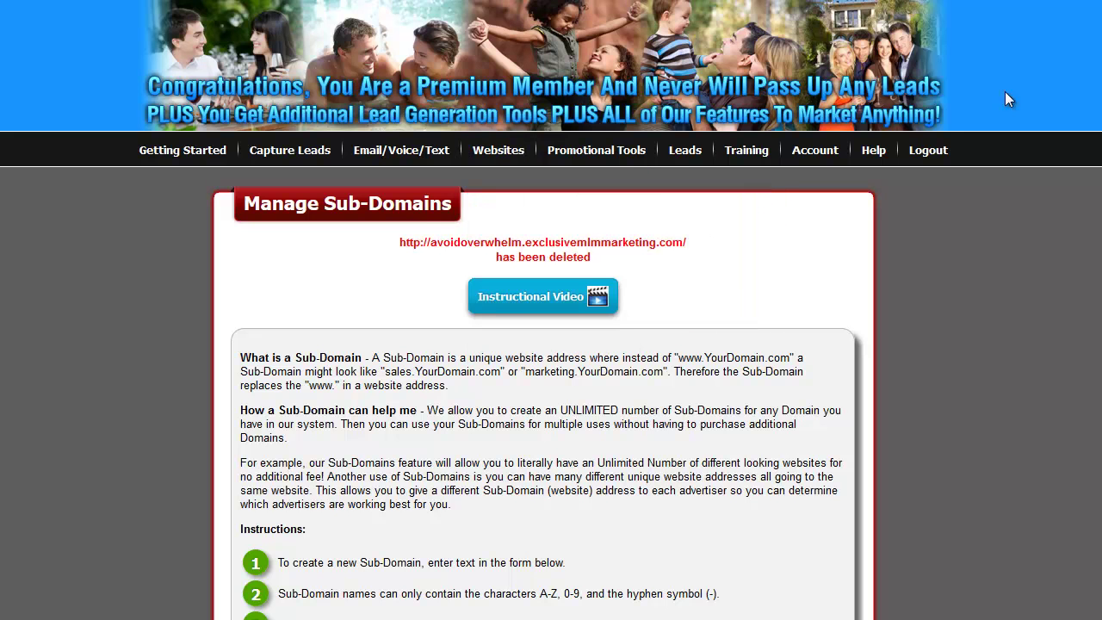
# Create a new sub-domain named avoidoverwhelm on the exclusivemlmmarketing.com domain
pyautogui.scroll(-6, 551, 345)
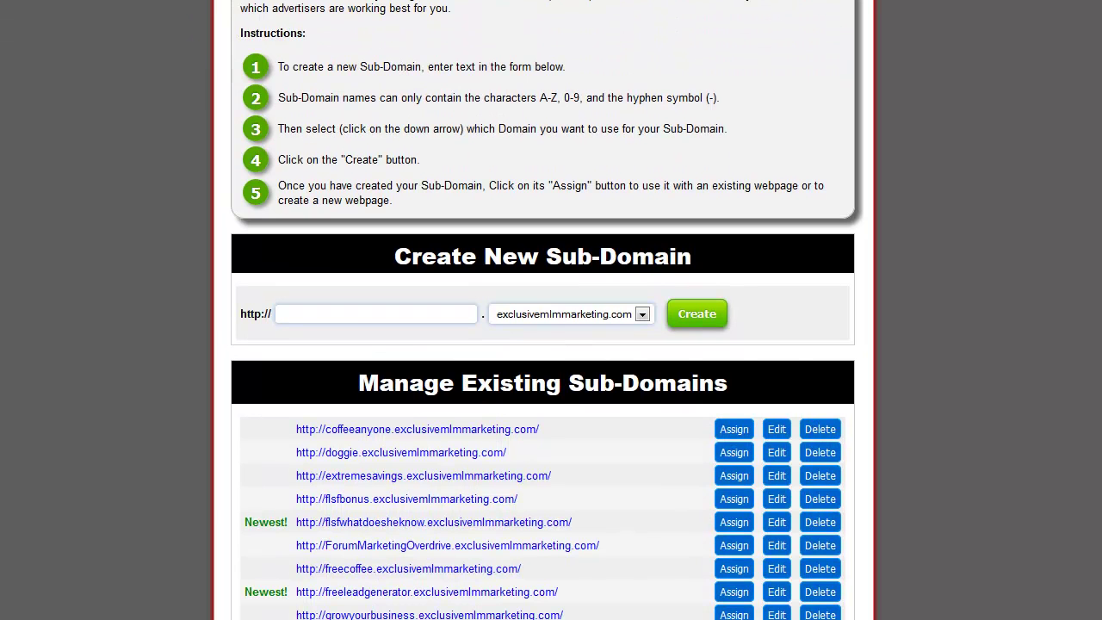
pyautogui.click(345, 322)
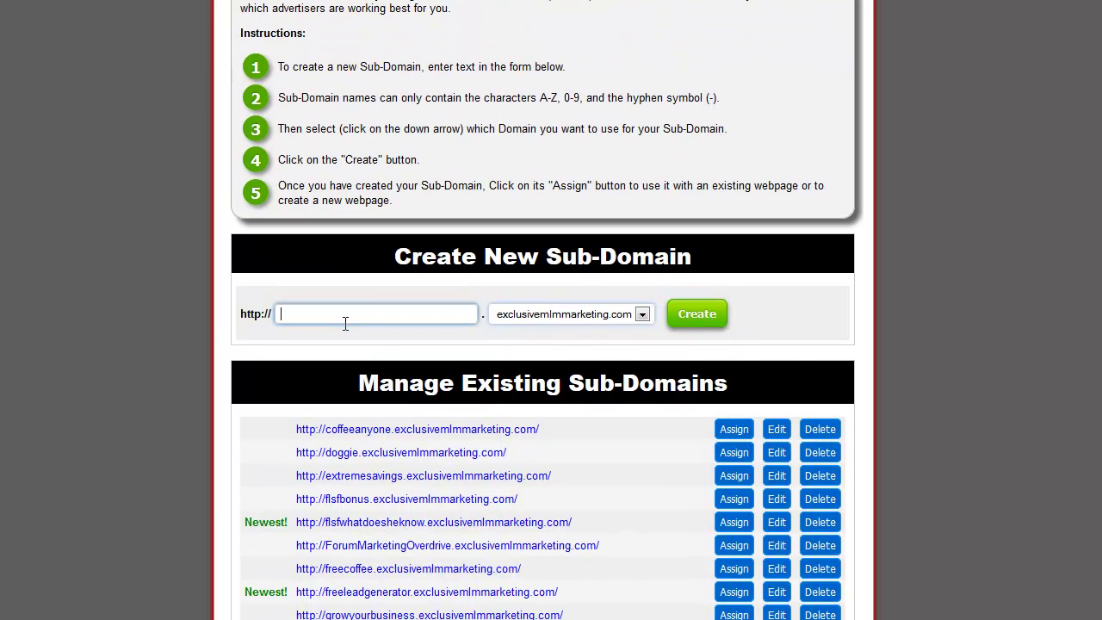
pyautogui.write('a')
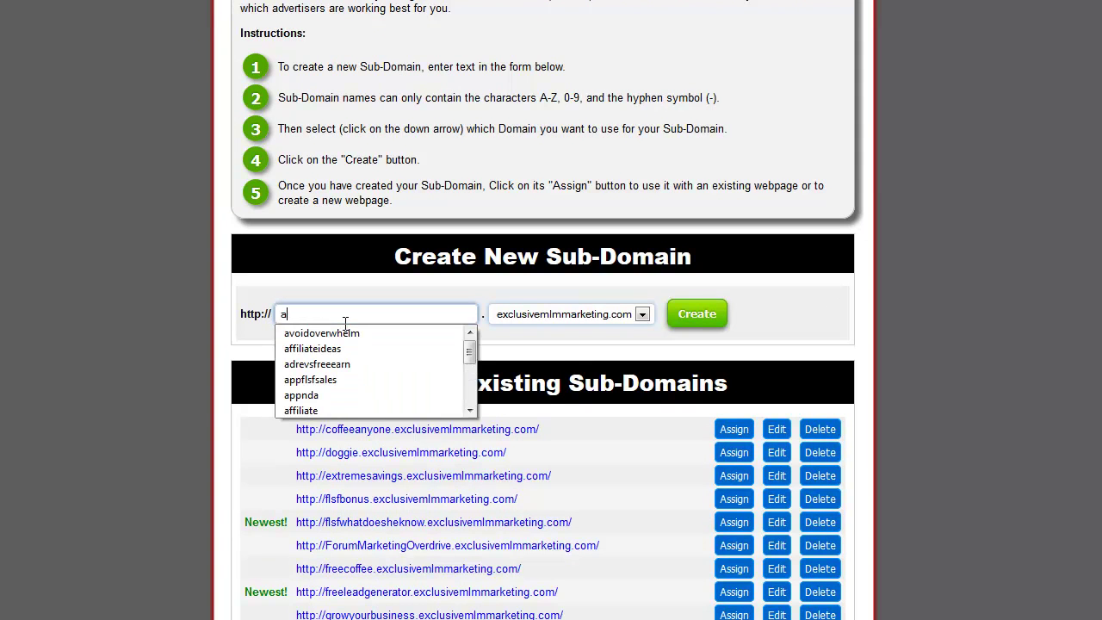
pyautogui.write('voi')
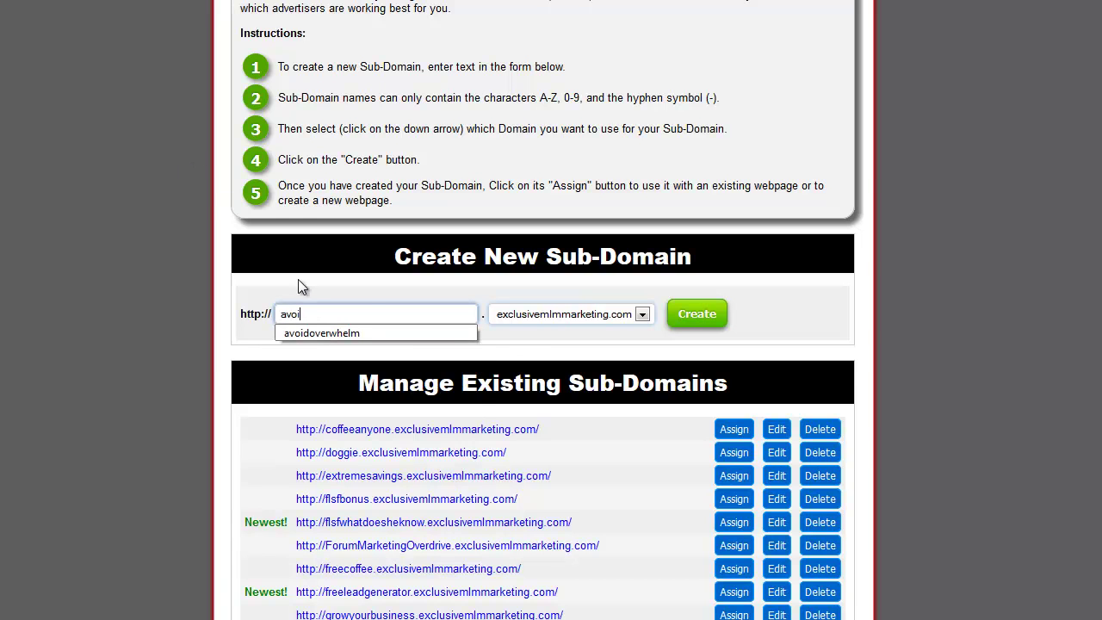
pyautogui.click(306, 334)
pyautogui.click(697, 316)
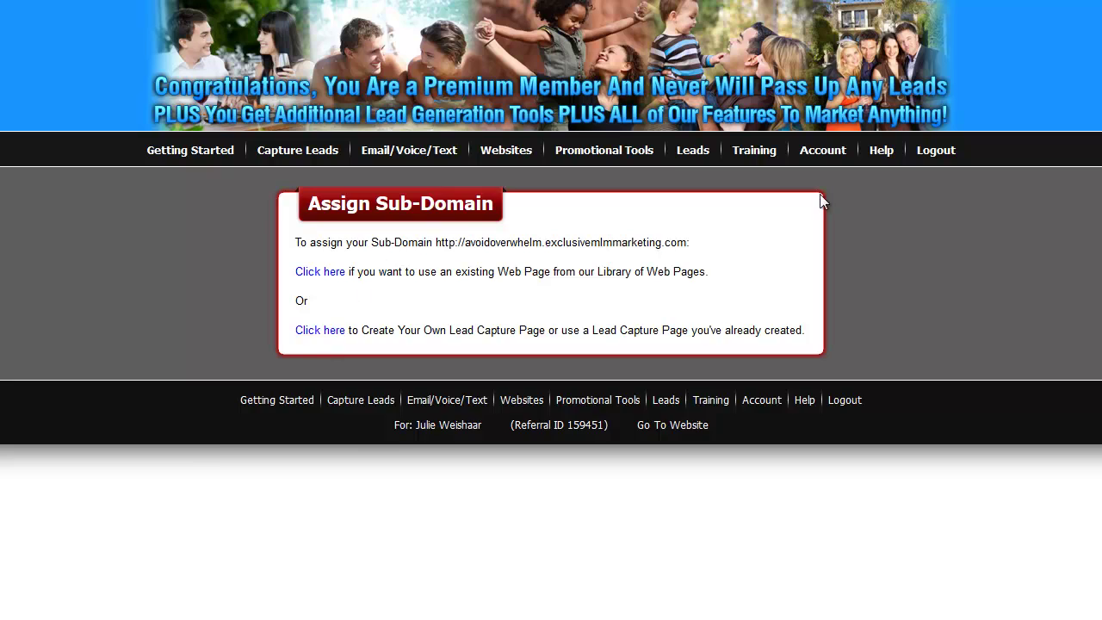
# In the website settings for the avoidoverwhelm domain, choose to attract someone to "become a Prospect for whatever I want"
pyautogui.scroll(-6, 551, 310)
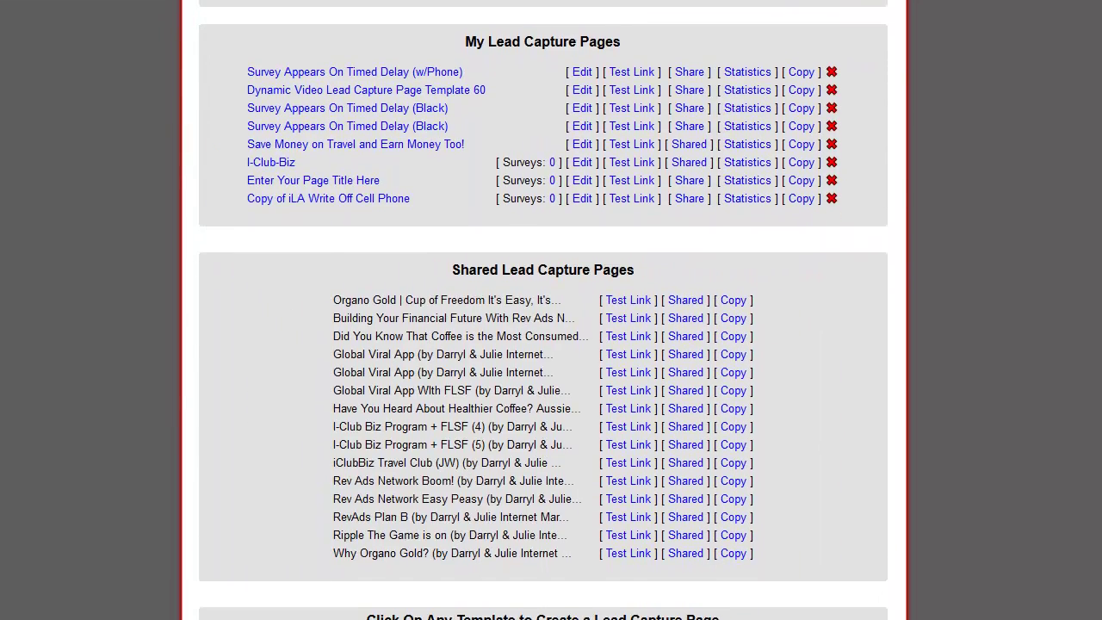
pyautogui.scroll(6, 551, 310)
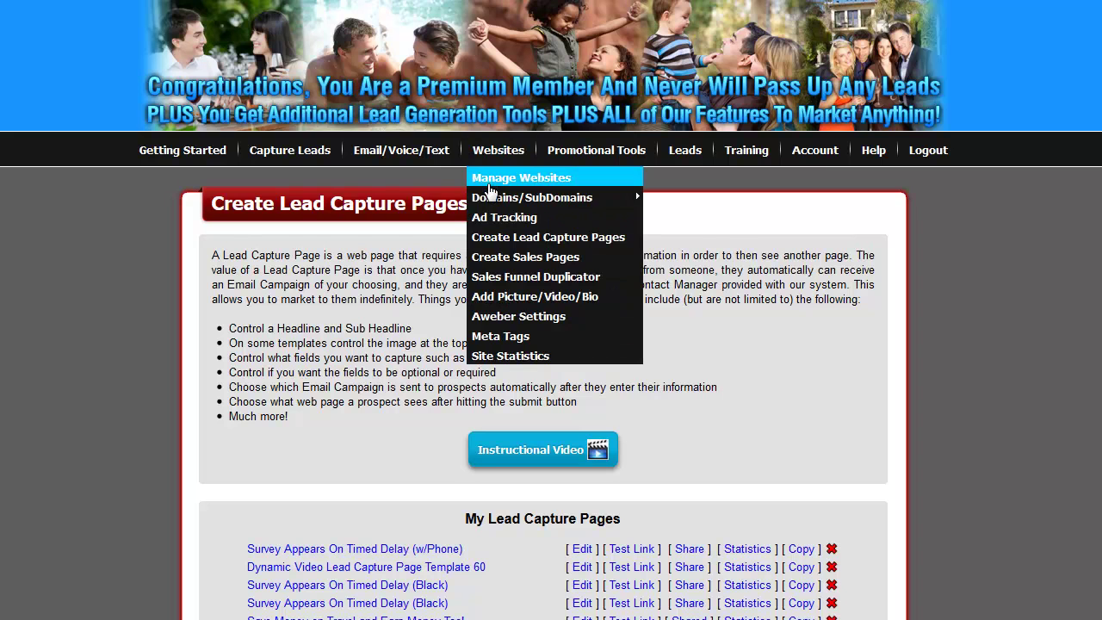
pyautogui.click(491, 181)
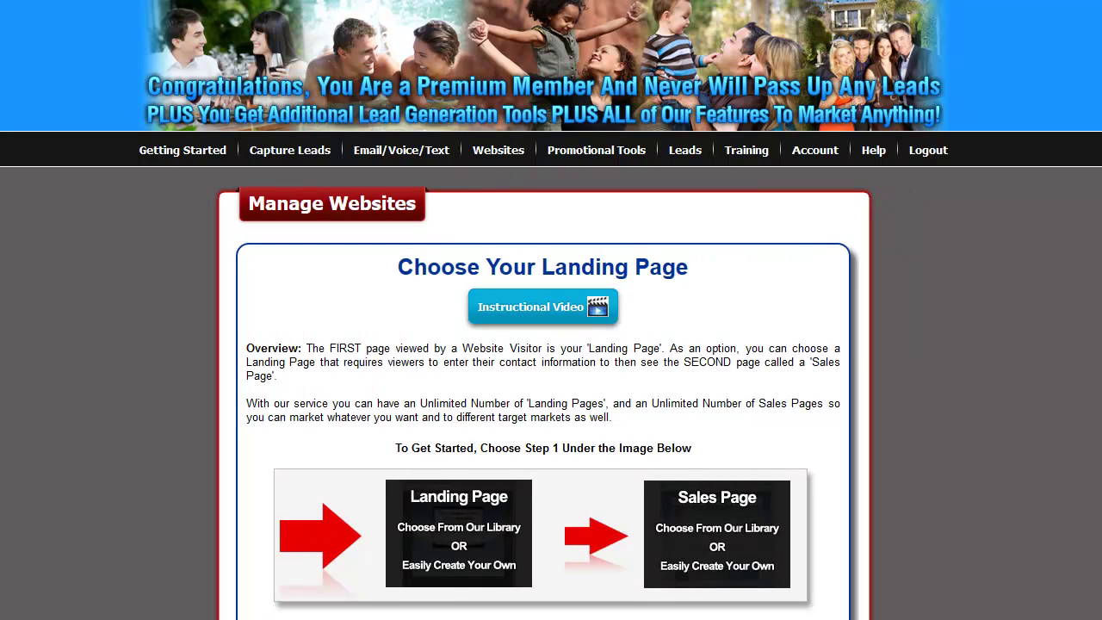
pyautogui.scroll(-3, 551, 309)
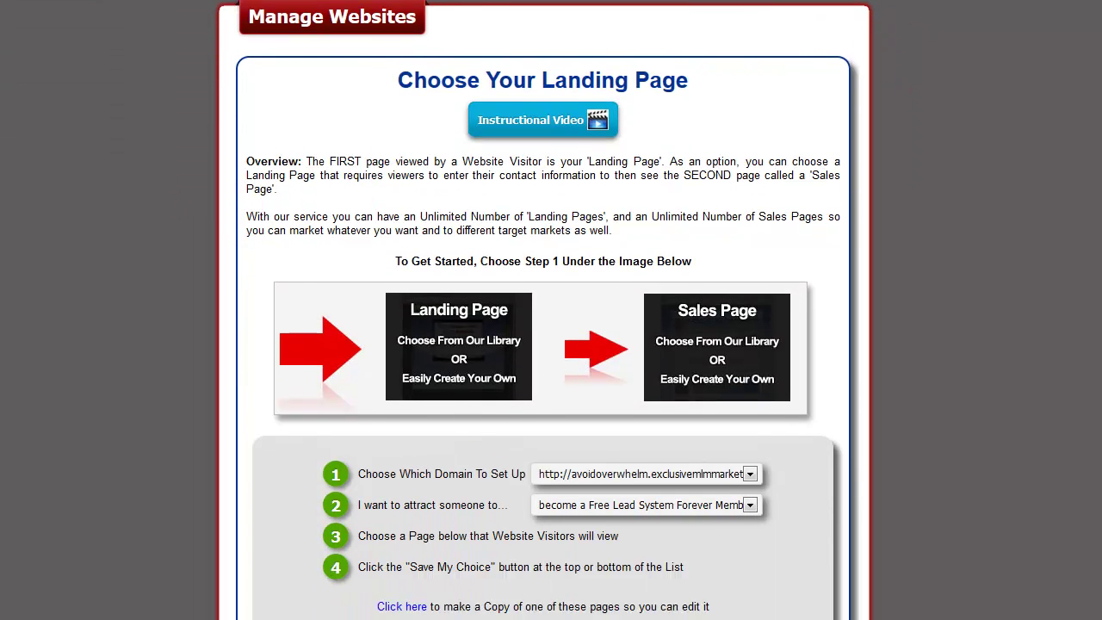
pyautogui.moveTo(681, 32)
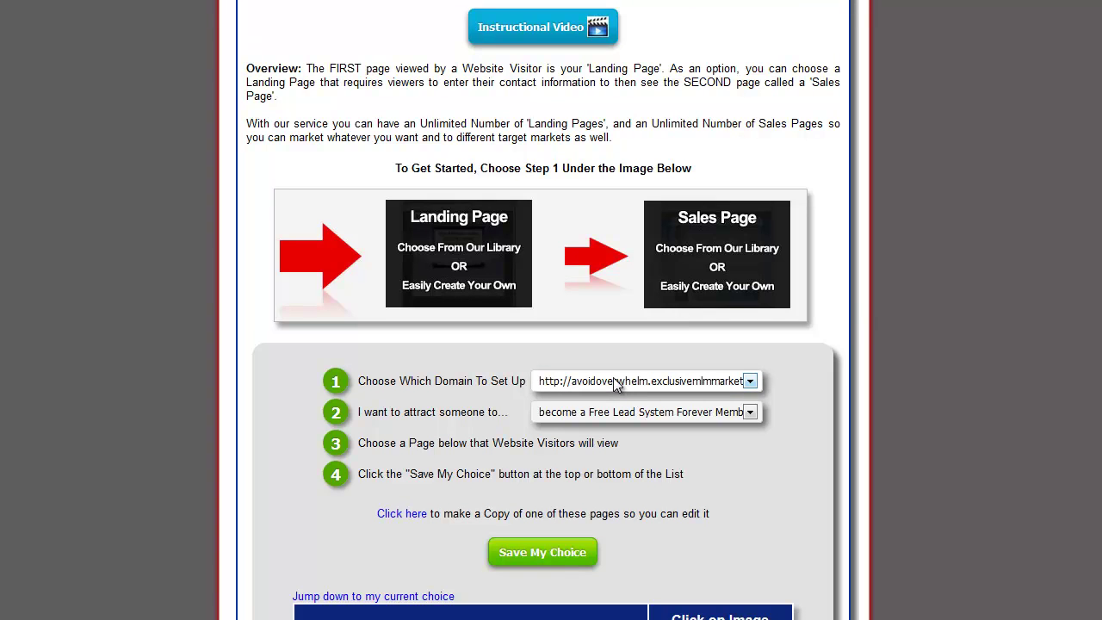
pyautogui.scroll(-1, 544, 309)
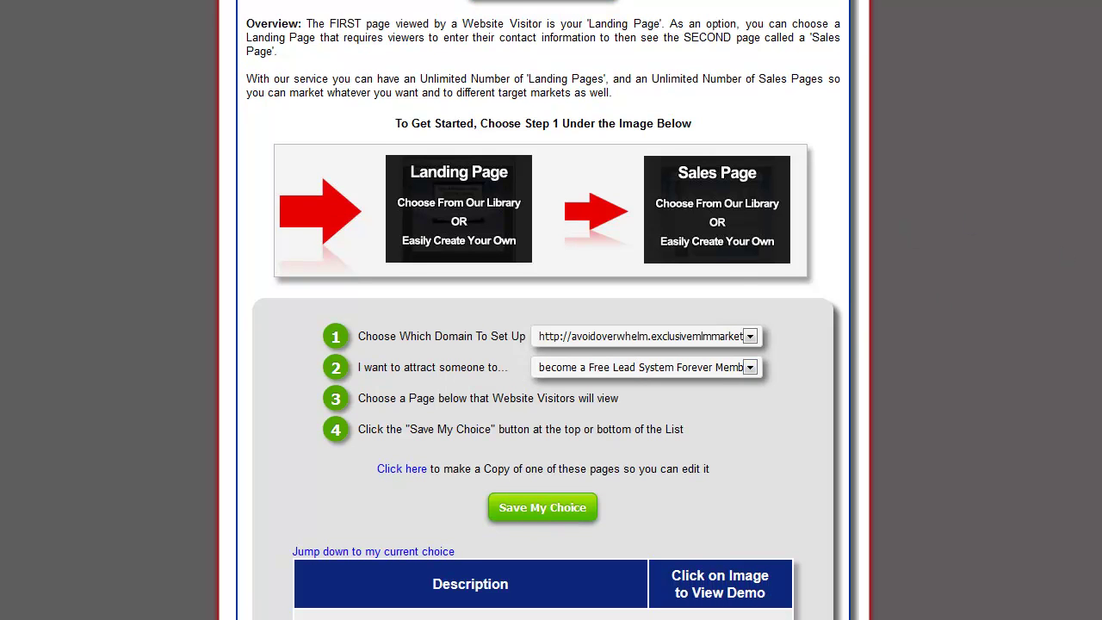
pyautogui.scroll(3, 544, 310)
pyautogui.scroll(-2, 545, 310)
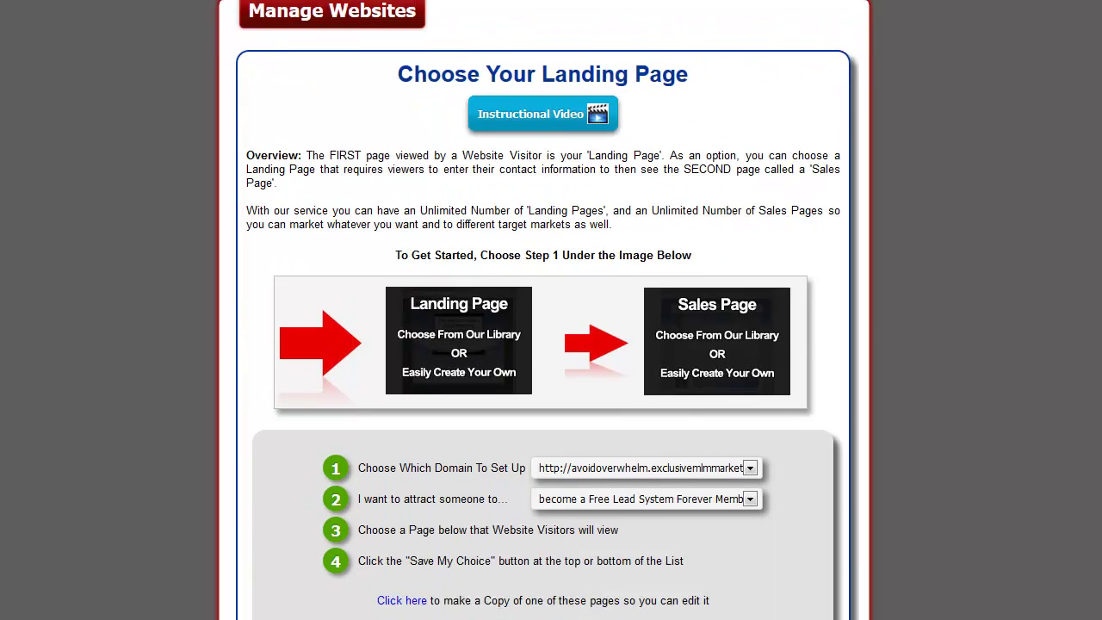
pyautogui.scroll(-3, 875, 334)
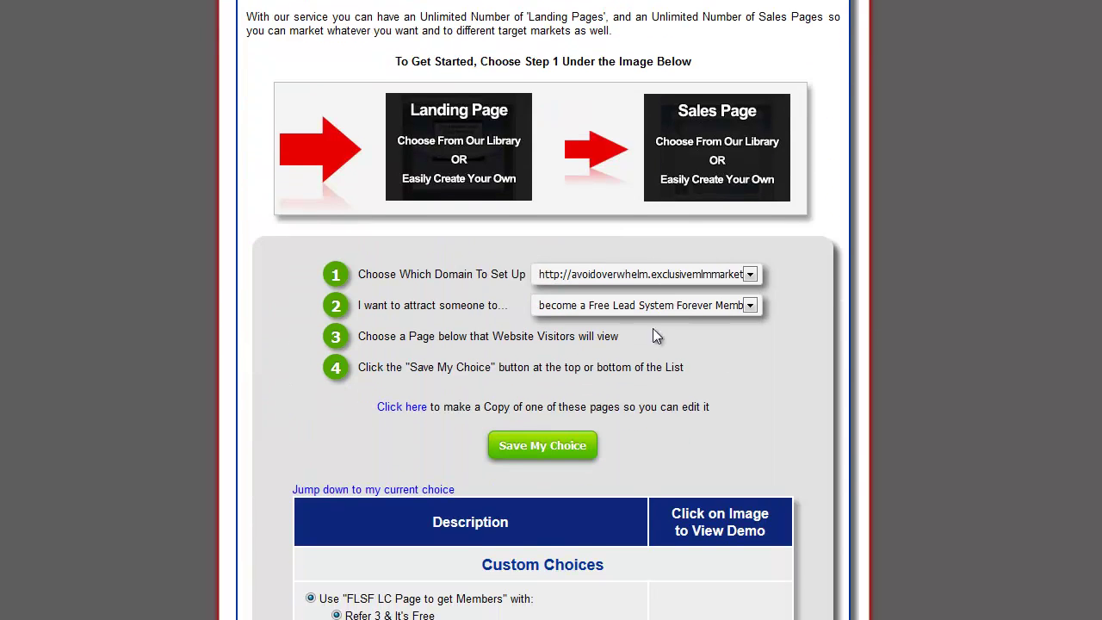
pyautogui.click(747, 308)
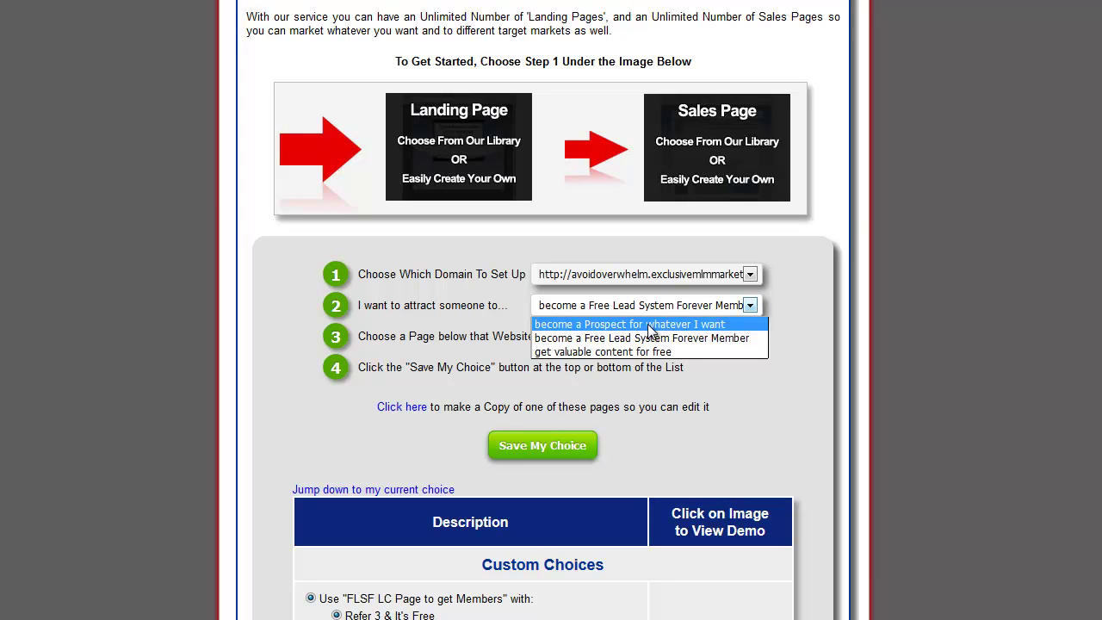
pyautogui.click(648, 327)
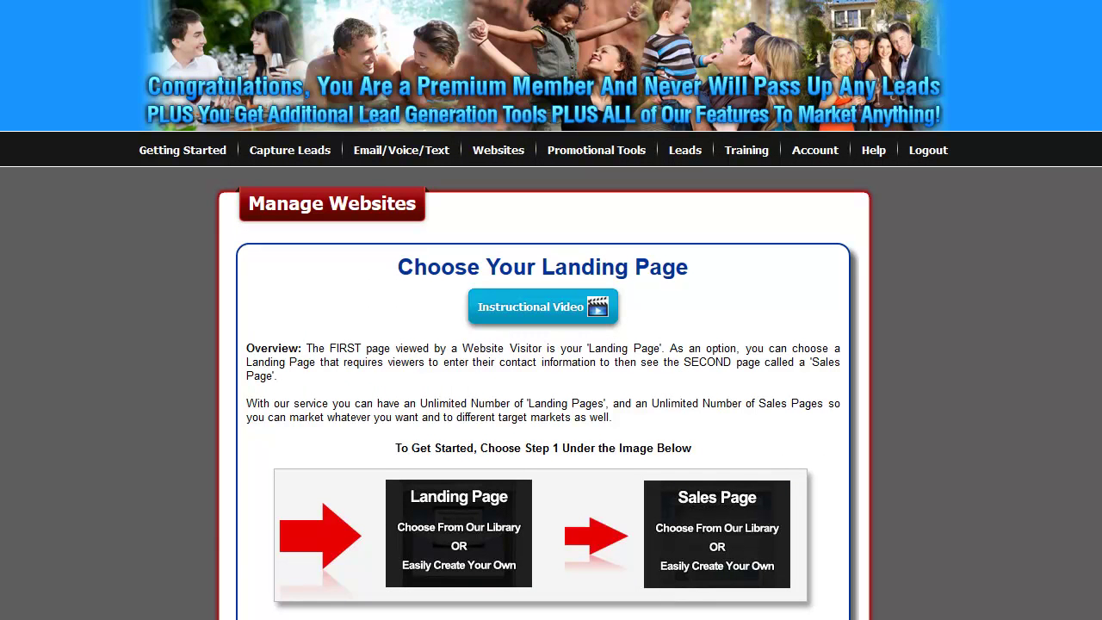
# Find "Avoid Overwhelm With The Free Lead System Forever" among the self-created sales pages, preview its demo and close the preview
pyautogui.scroll(-6, 747, 114)
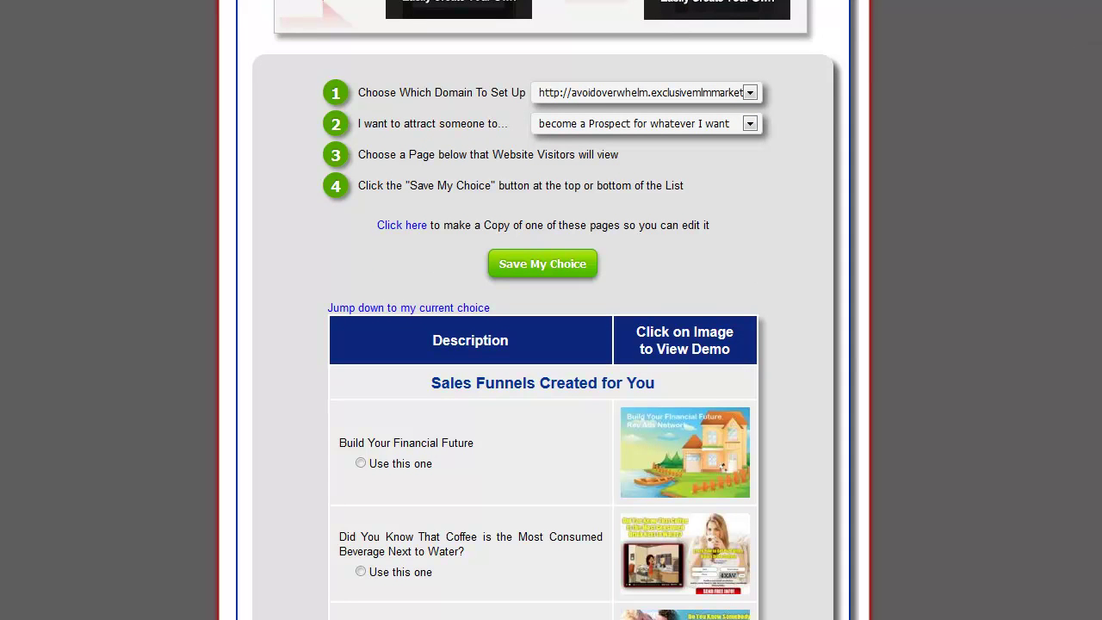
pyautogui.scroll(-3, 547, 344)
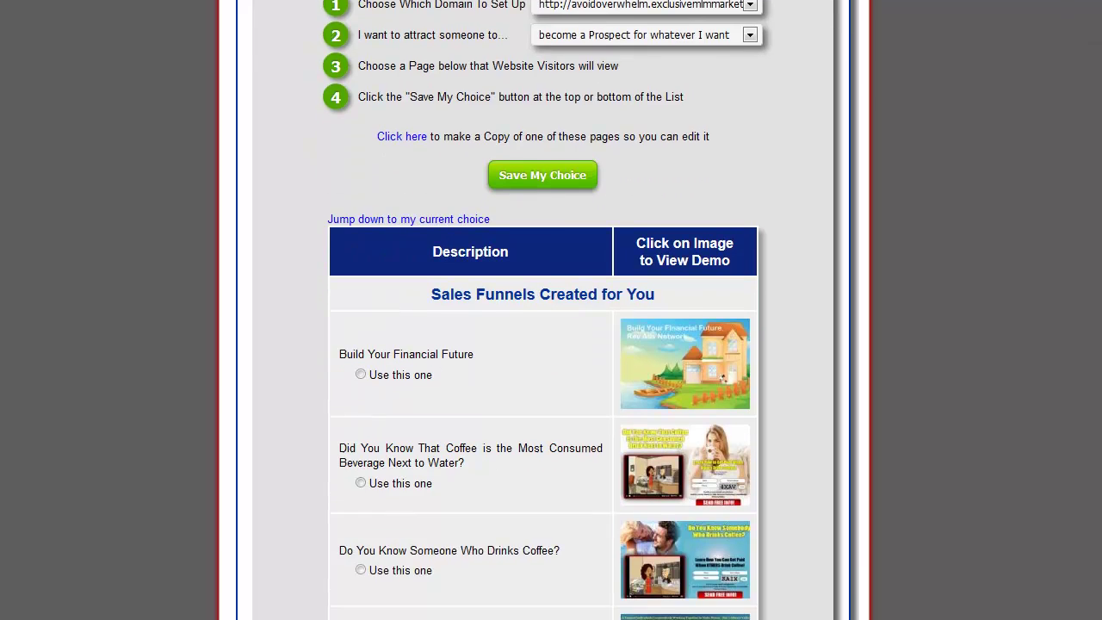
pyautogui.scroll(-8, 547, 344)
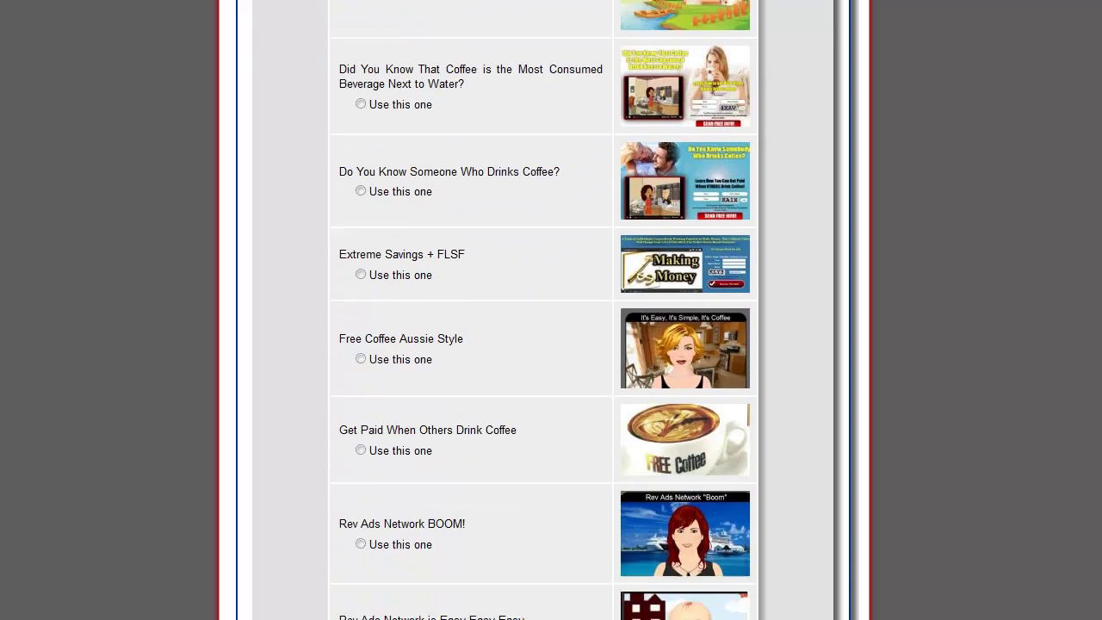
pyautogui.scroll(-9, 547, 344)
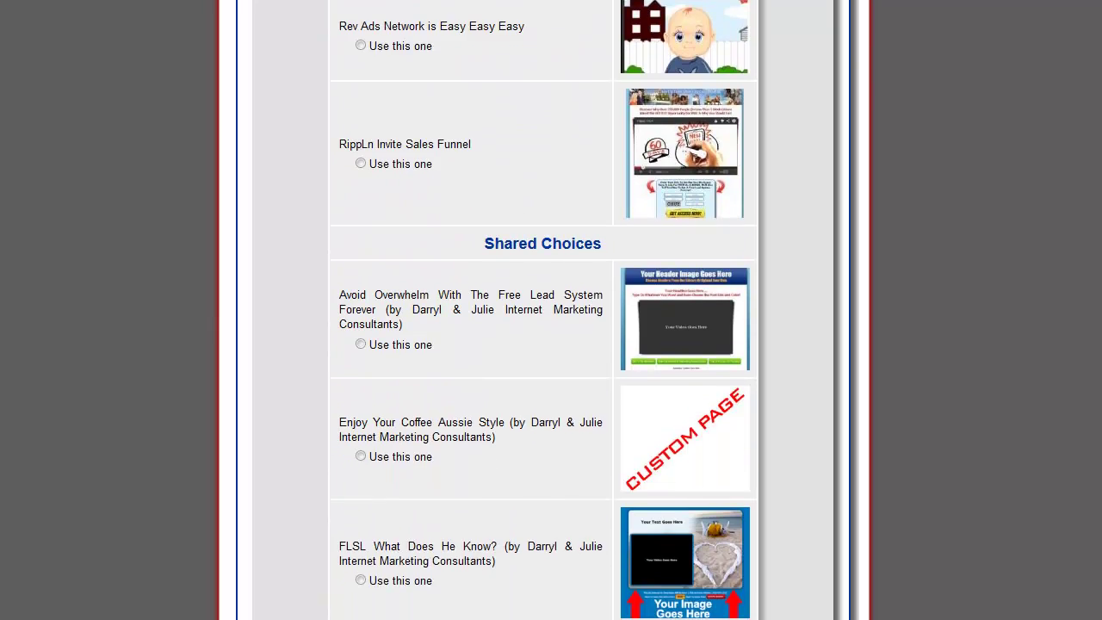
pyautogui.scroll(-9, 547, 344)
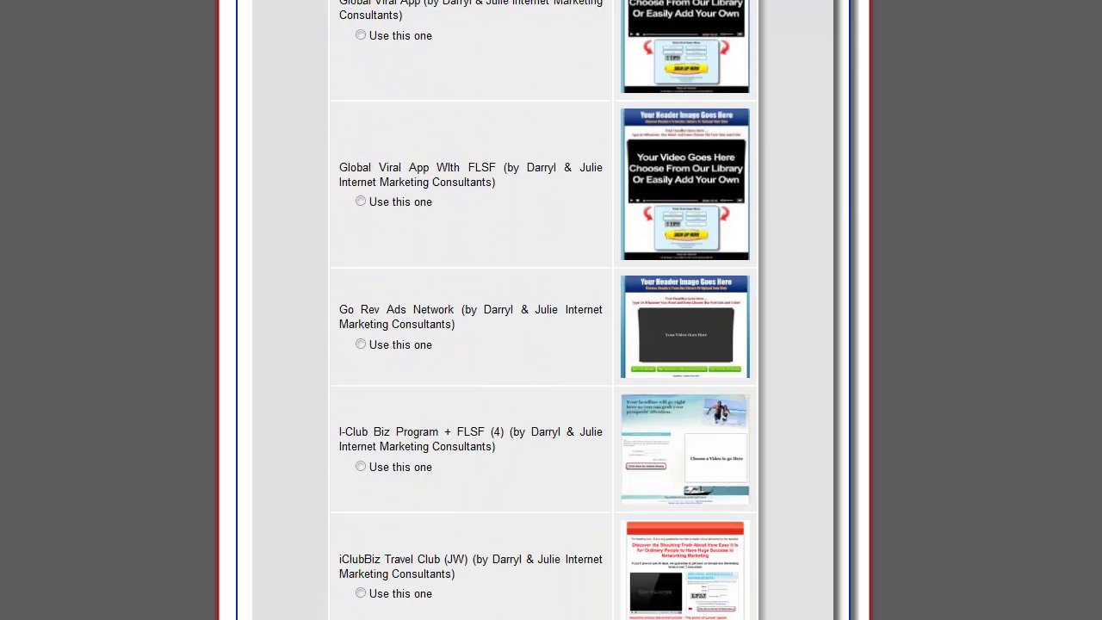
pyautogui.scroll(-15, 548, 344)
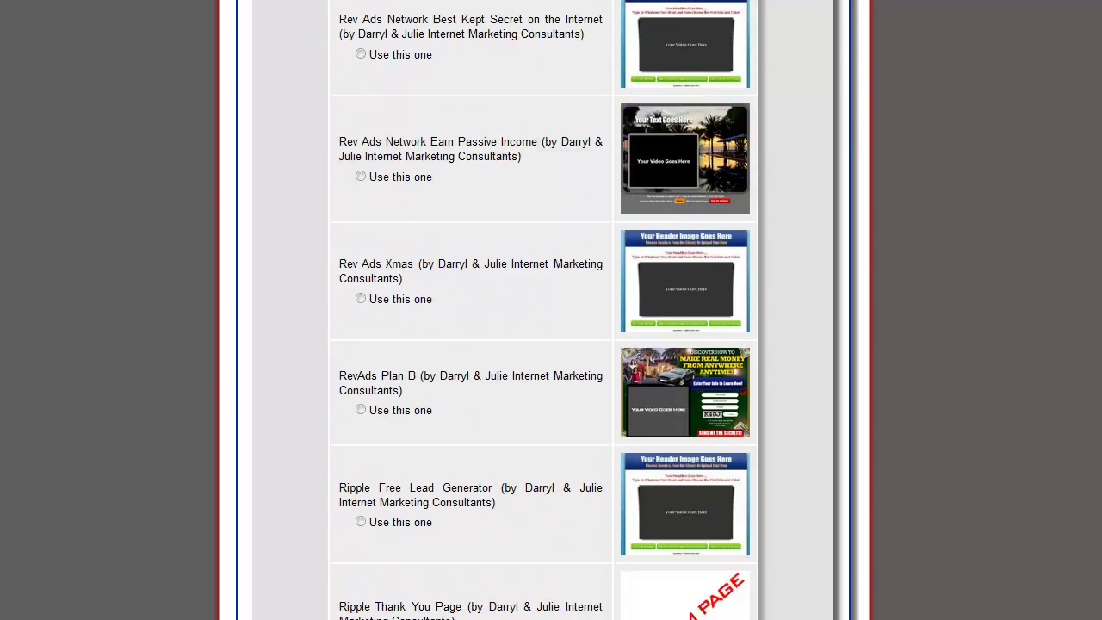
pyautogui.scroll(-2, 543, 308)
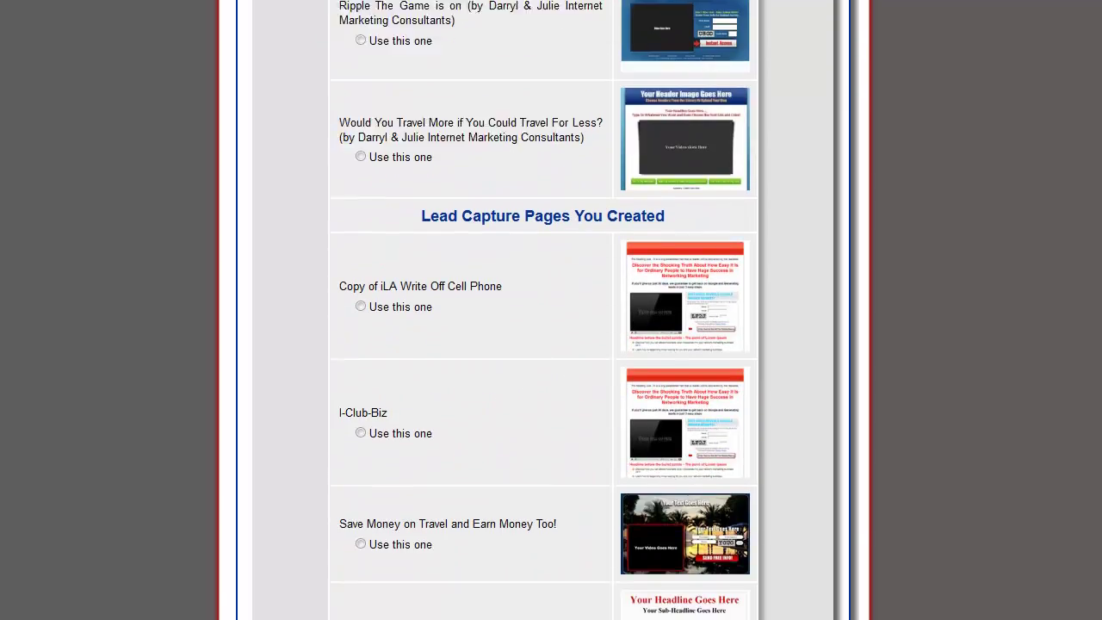
pyautogui.scroll(-10, 544, 344)
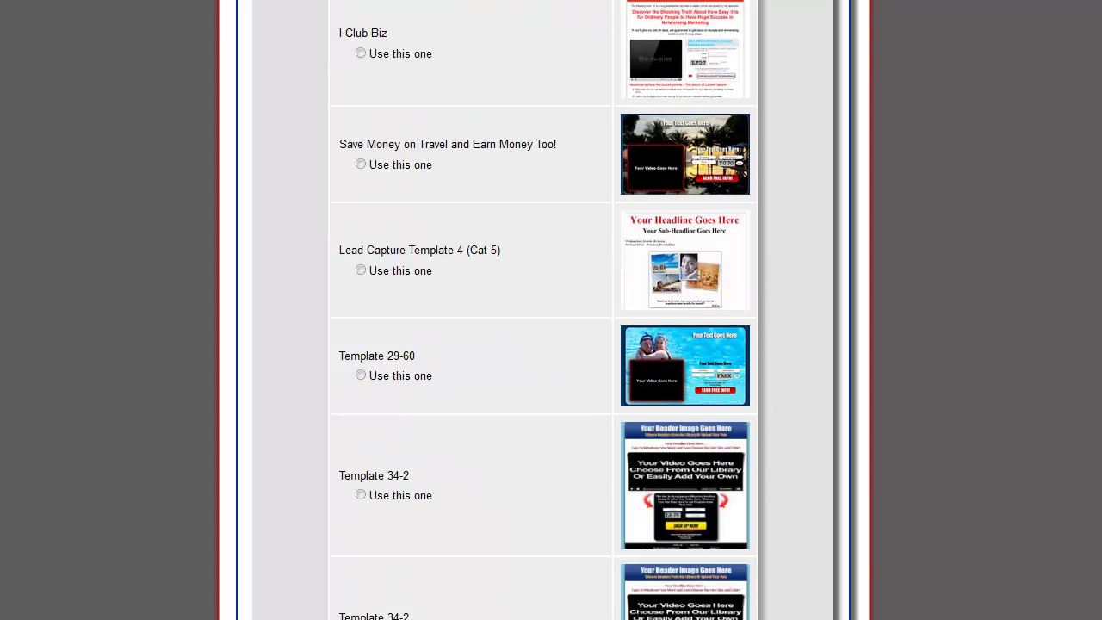
pyautogui.scroll(-4, 641, 179)
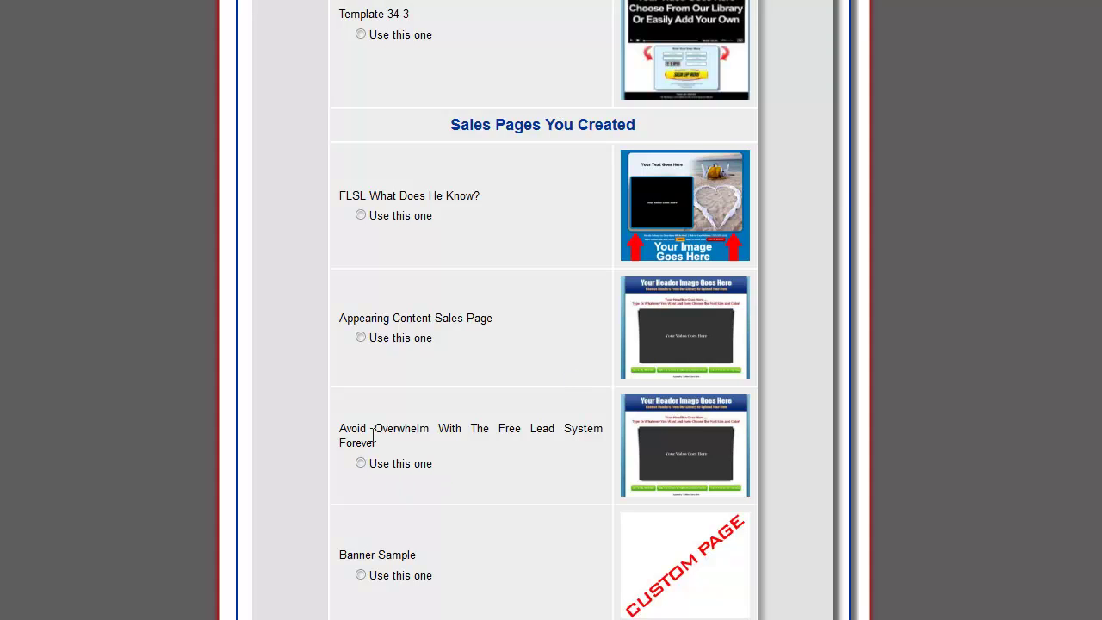
pyautogui.click(683, 439)
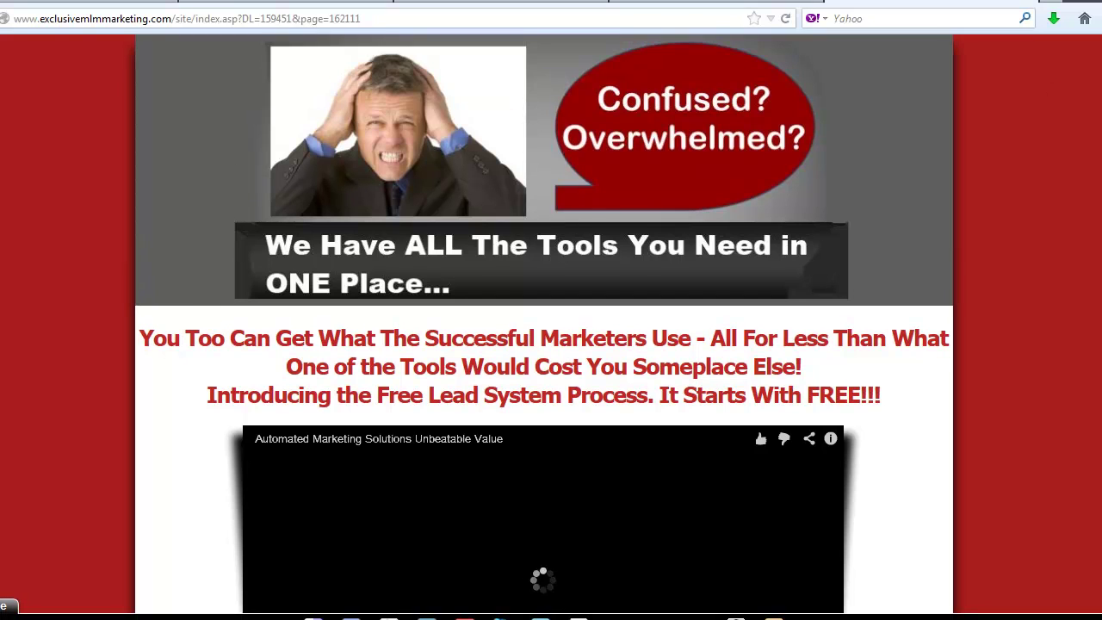
pyautogui.click(1024, 3)
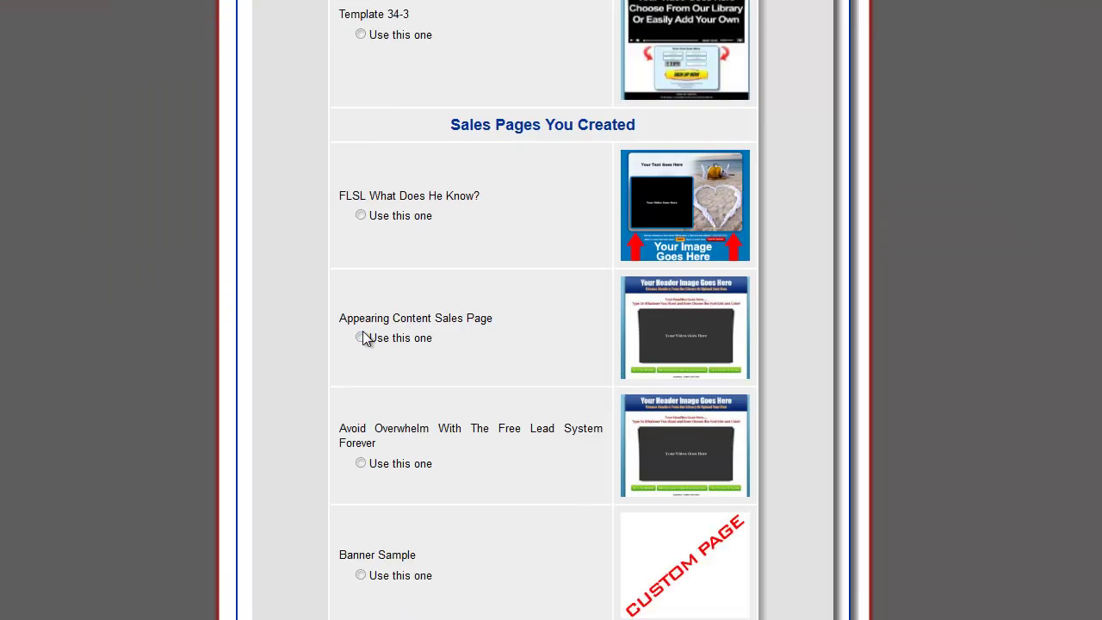
# Choose the self-created "Avoid Overwhelm With The Free Lead System Forever" page as the avoidoverwhelm domain's landing page and save the choice
pyautogui.click(361, 464)
pyautogui.scroll(-20, 544, 309)
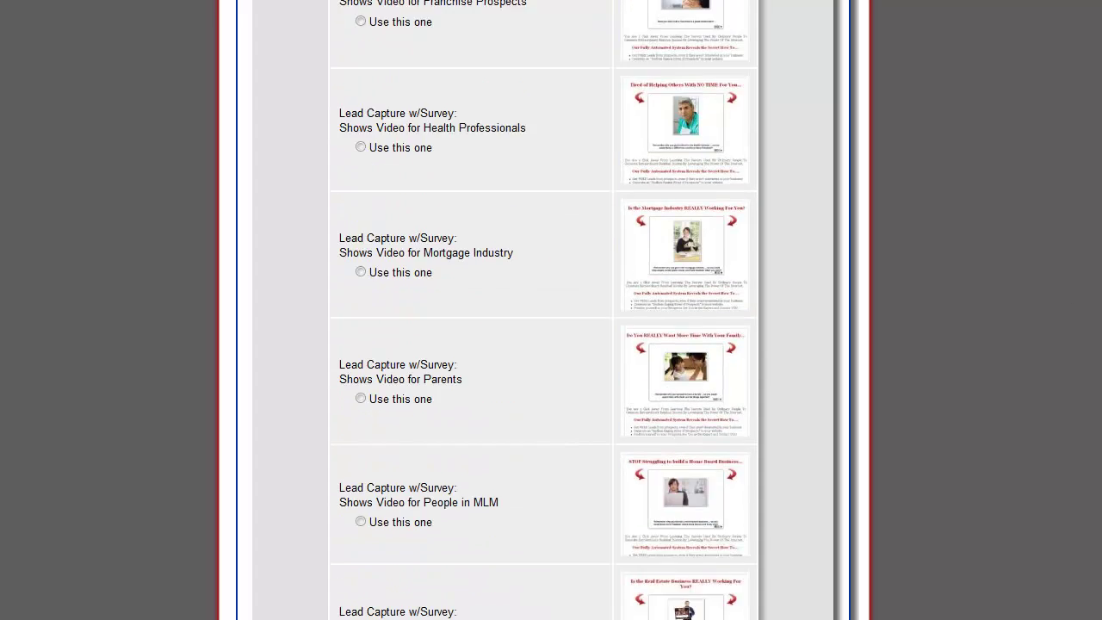
pyautogui.scroll(-10, 544, 309)
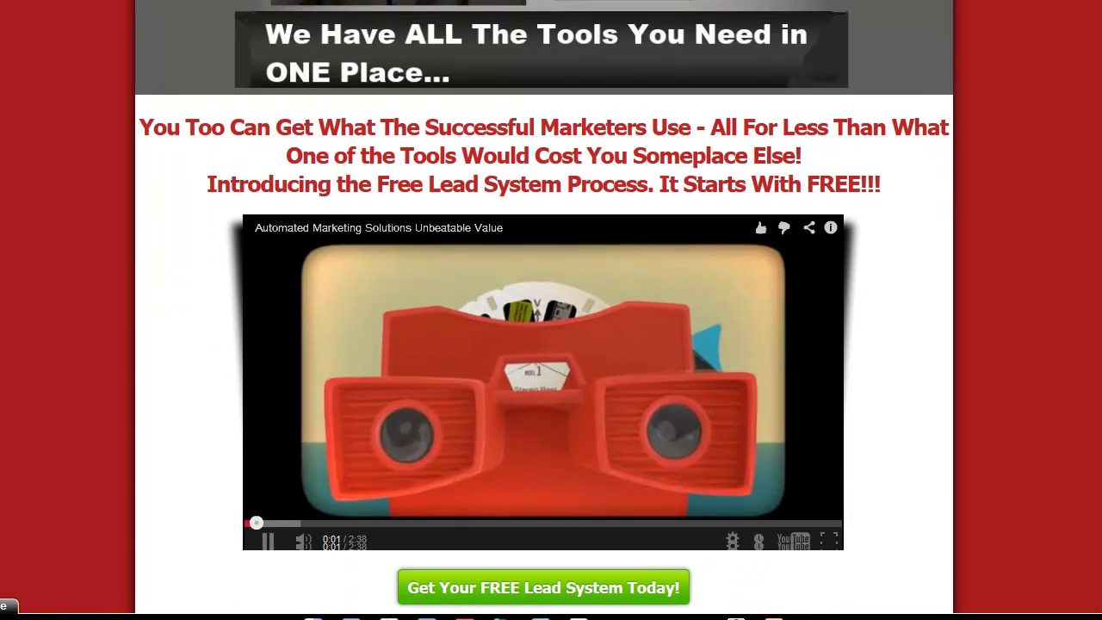
# Pause the video on the live avoidoverwhelm site and review its header, headline, sign-up link and FLSF Process image
pyautogui.click(267, 535)
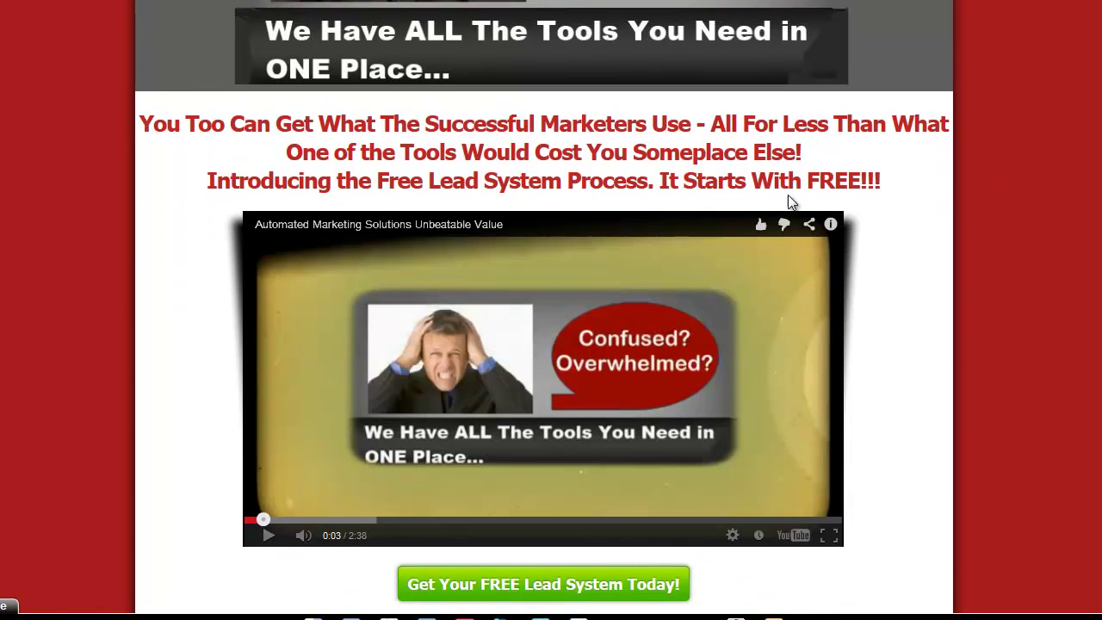
pyautogui.scroll(2, 542, 344)
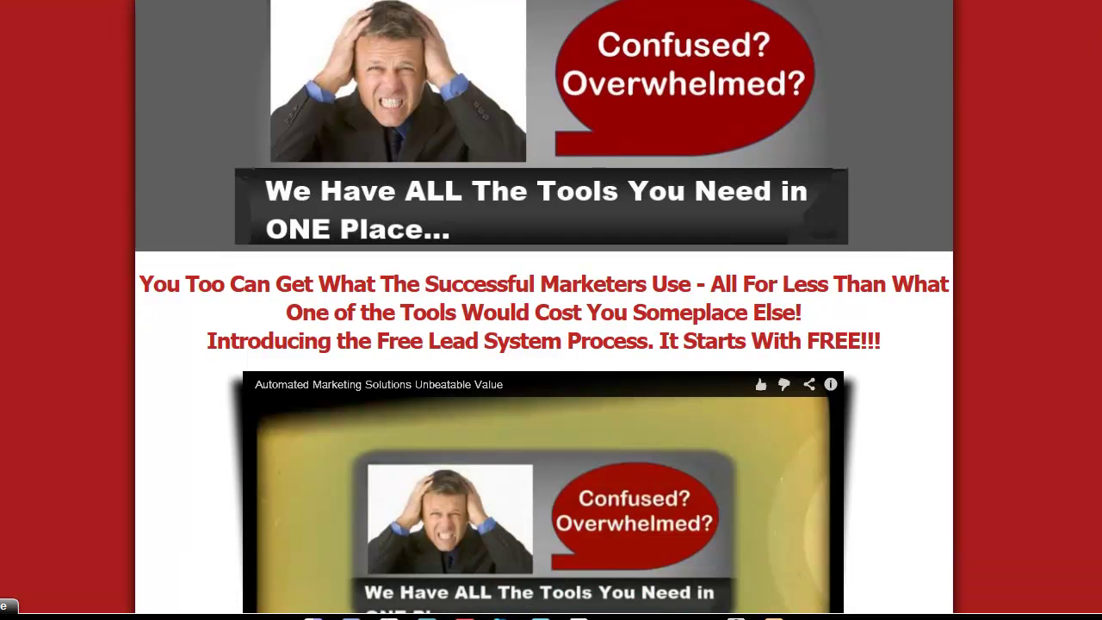
pyautogui.scroll(-3, 787, 387)
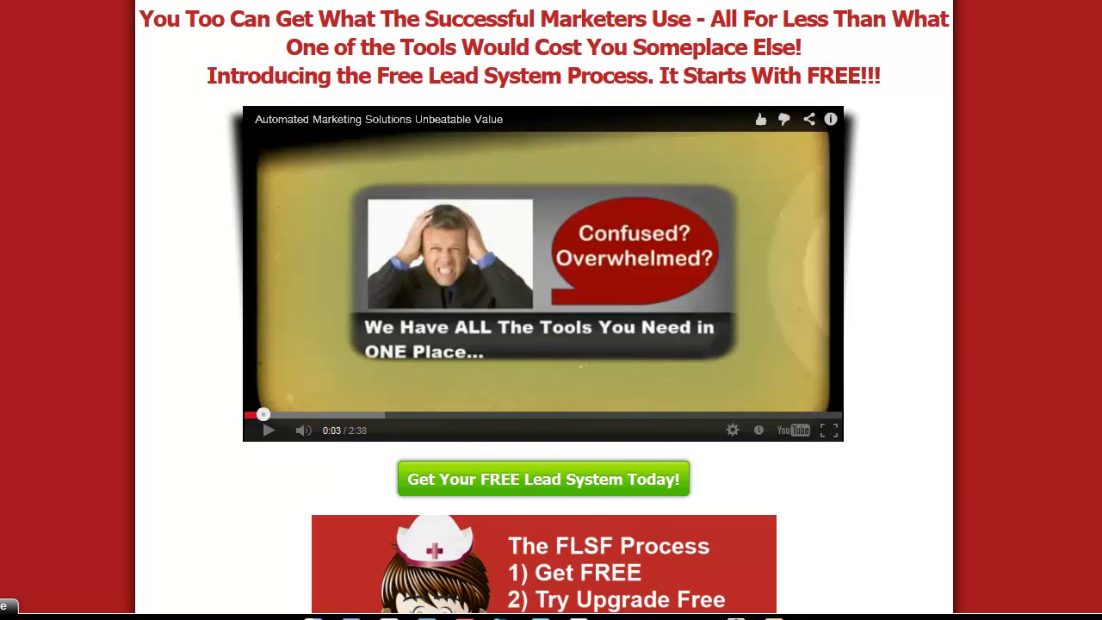
pyautogui.scroll(-2, 794, 347)
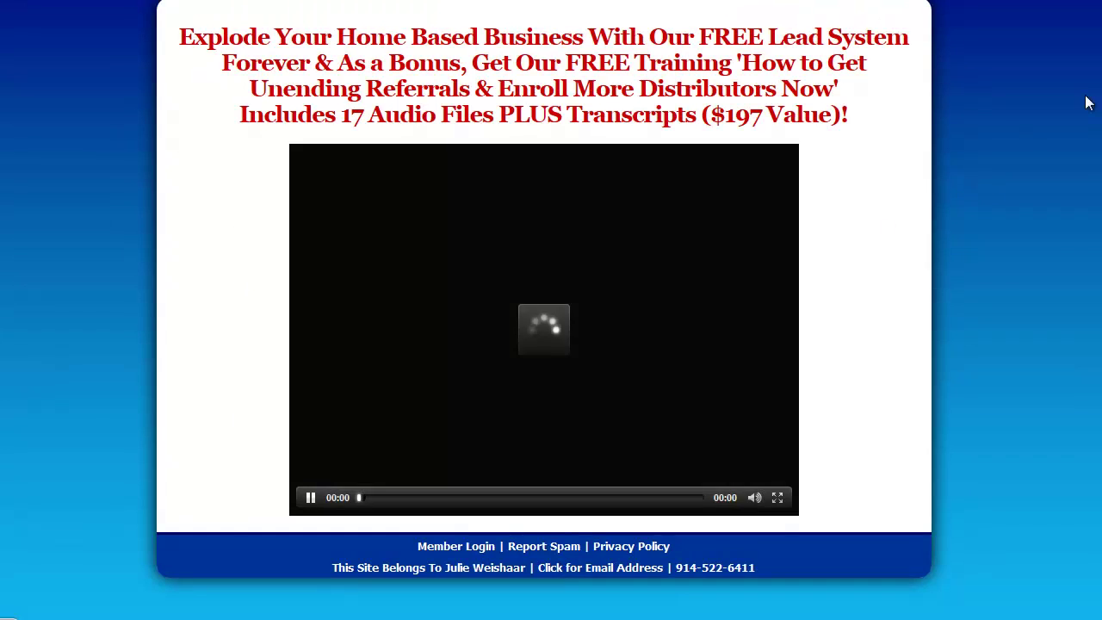
pyautogui.moveTo(1052, 2)
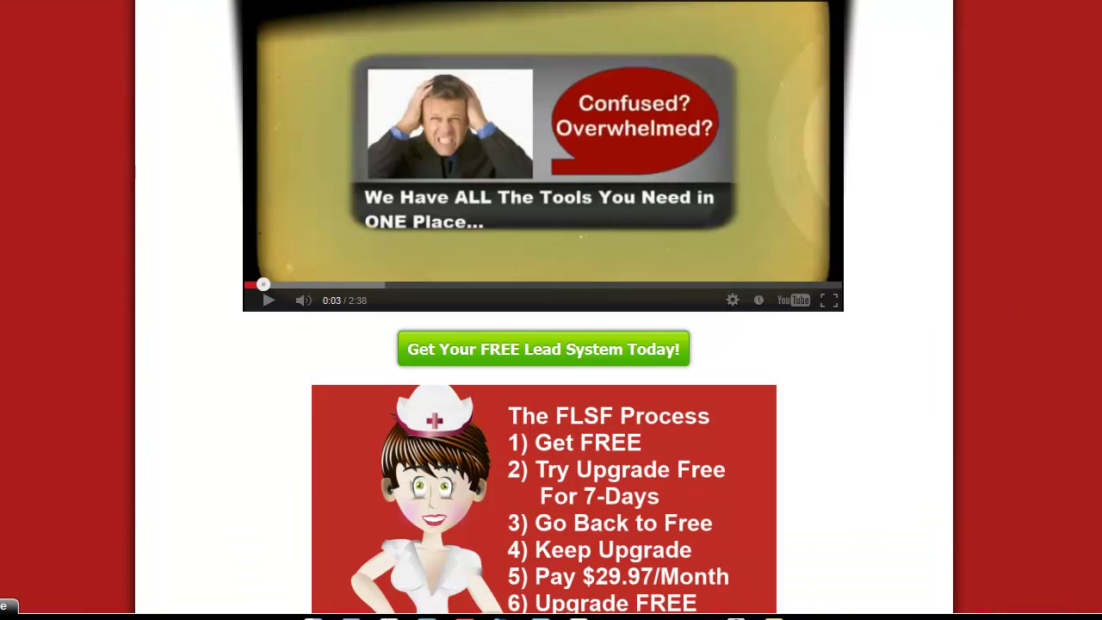
pyautogui.scroll(-3, 610, 403)
pyautogui.scroll(-1, 610, 402)
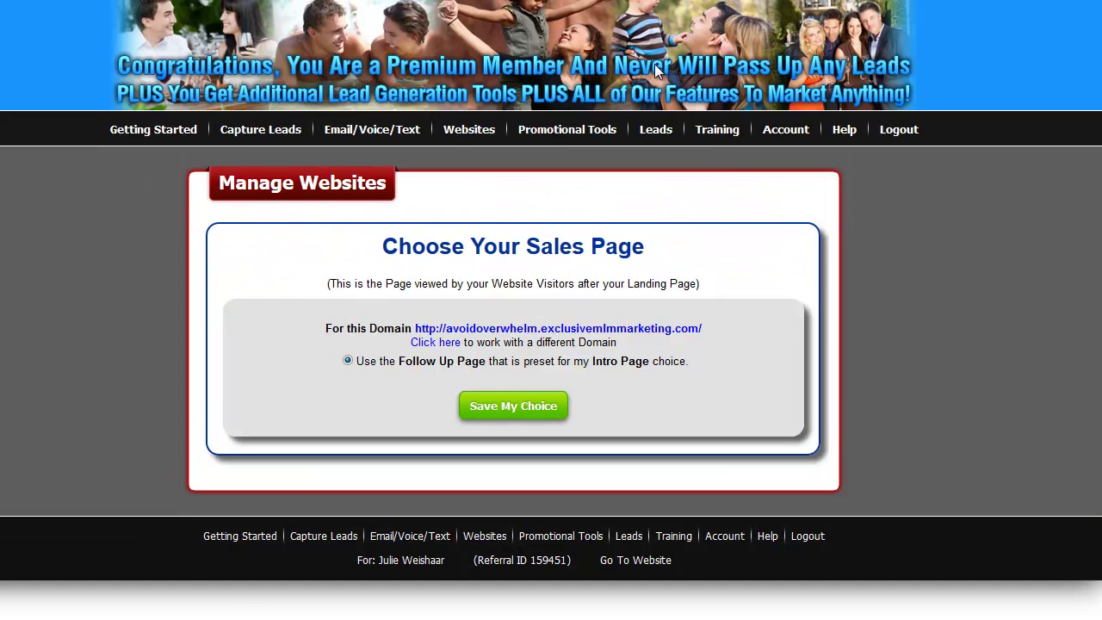
# View all domains and check the intro page, follow up page, survey campaign and ad assigned to the avoidoverwhelm domain
pyautogui.moveTo(469, 129)
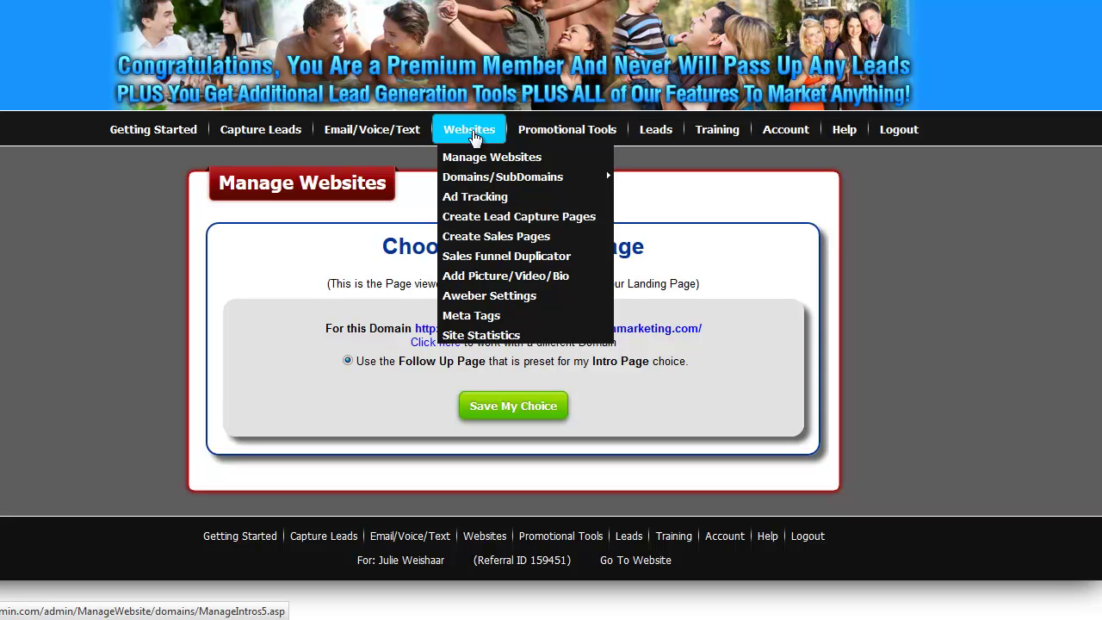
pyautogui.click(130, 134)
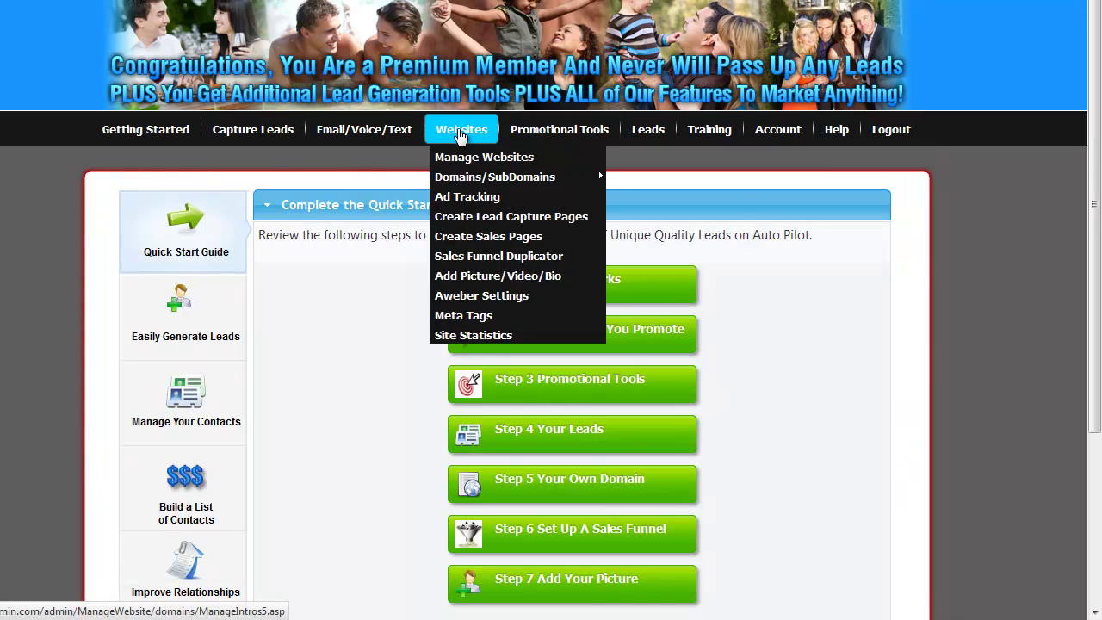
pyautogui.moveTo(459, 178)
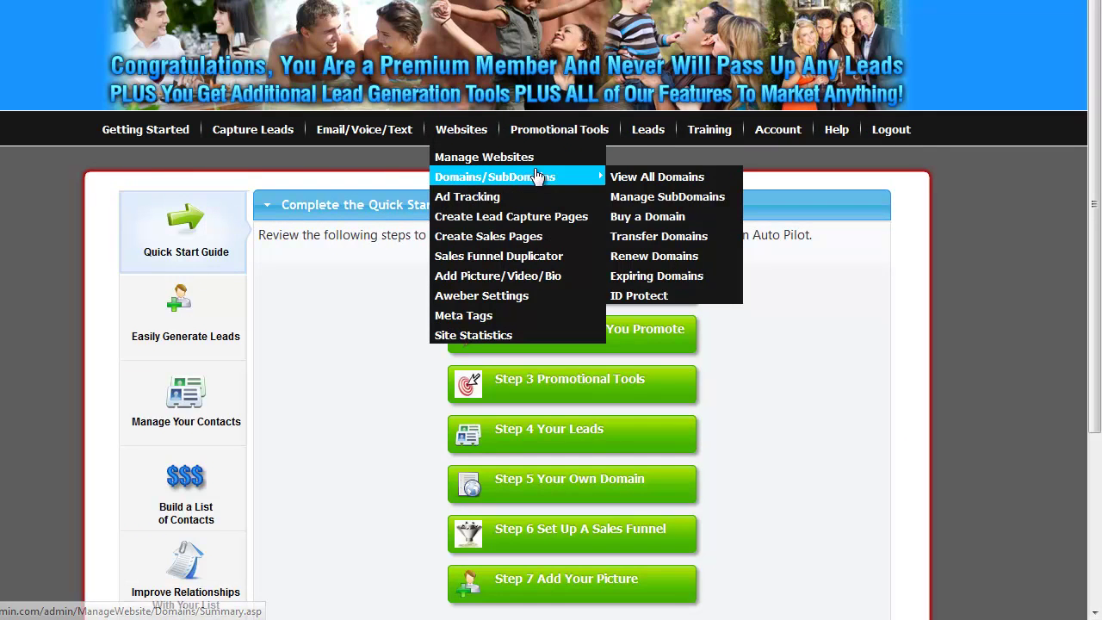
pyautogui.click(645, 177)
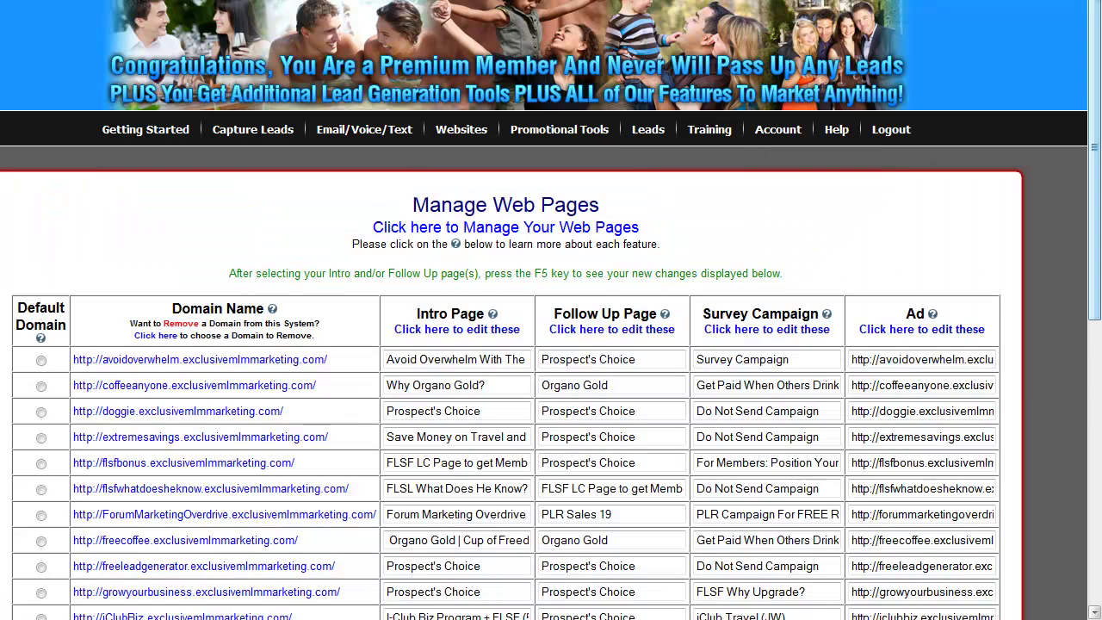
pyautogui.scroll(-2, 1096, 101)
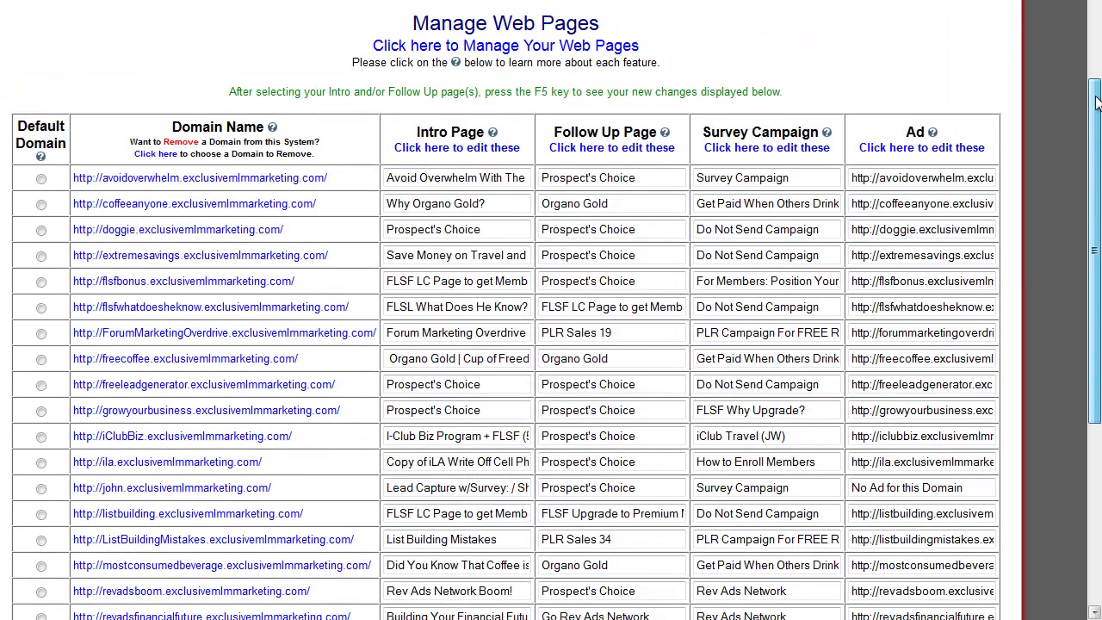
pyautogui.scroll(-1, 1096, 102)
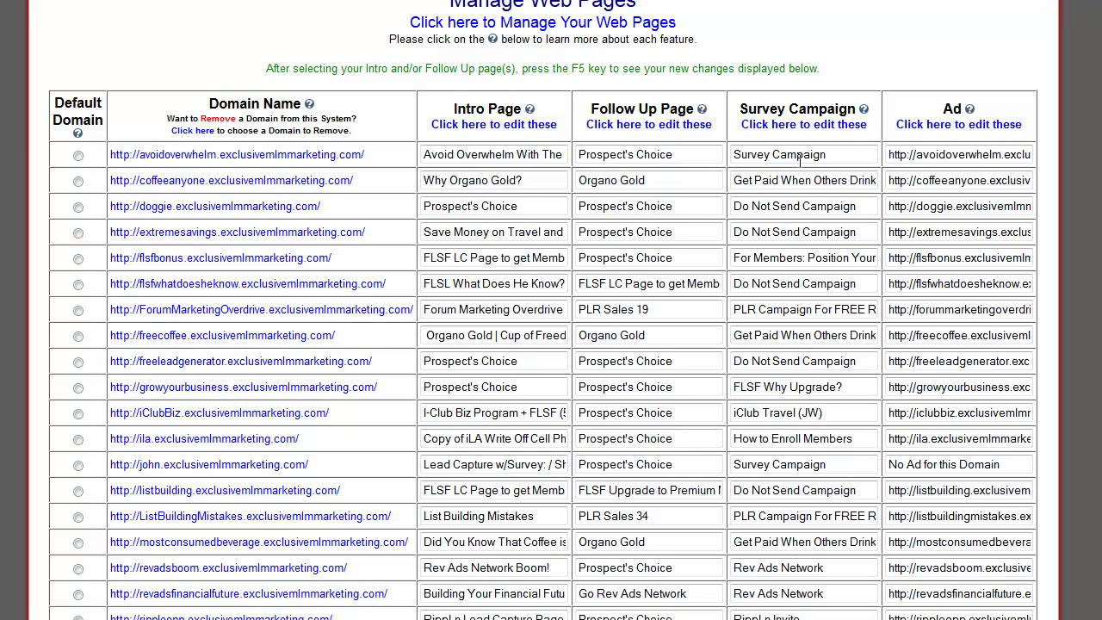
pyautogui.scroll(3, 551, 344)
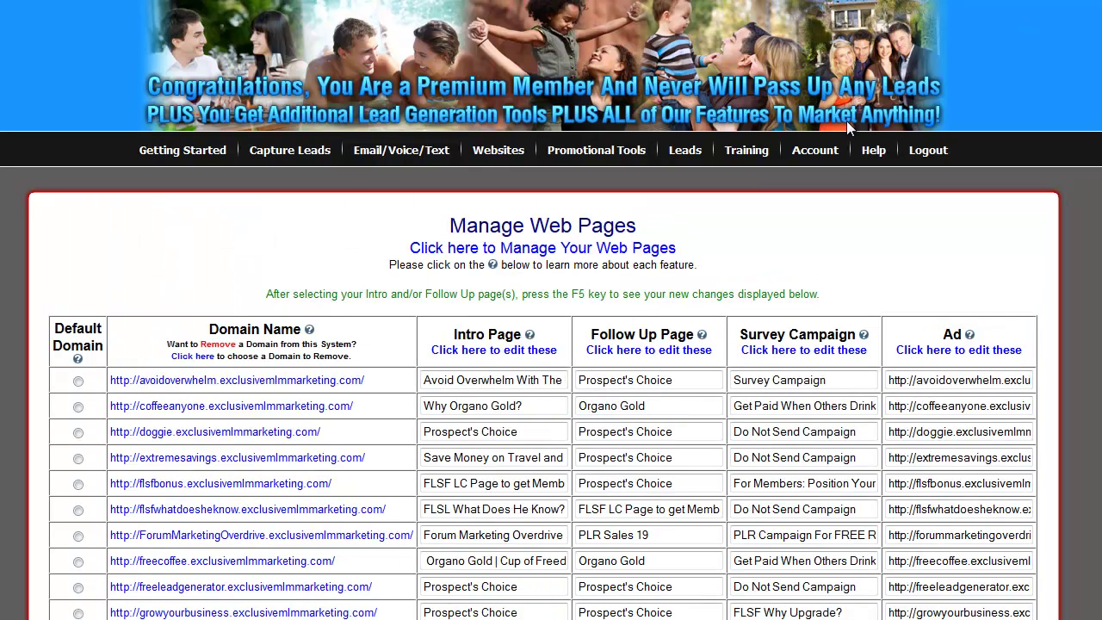
# Open the Create Sales Pages area, look over the shared pages, templates and own sales pages, and return to Getting Started
pyautogui.moveTo(508, 155)
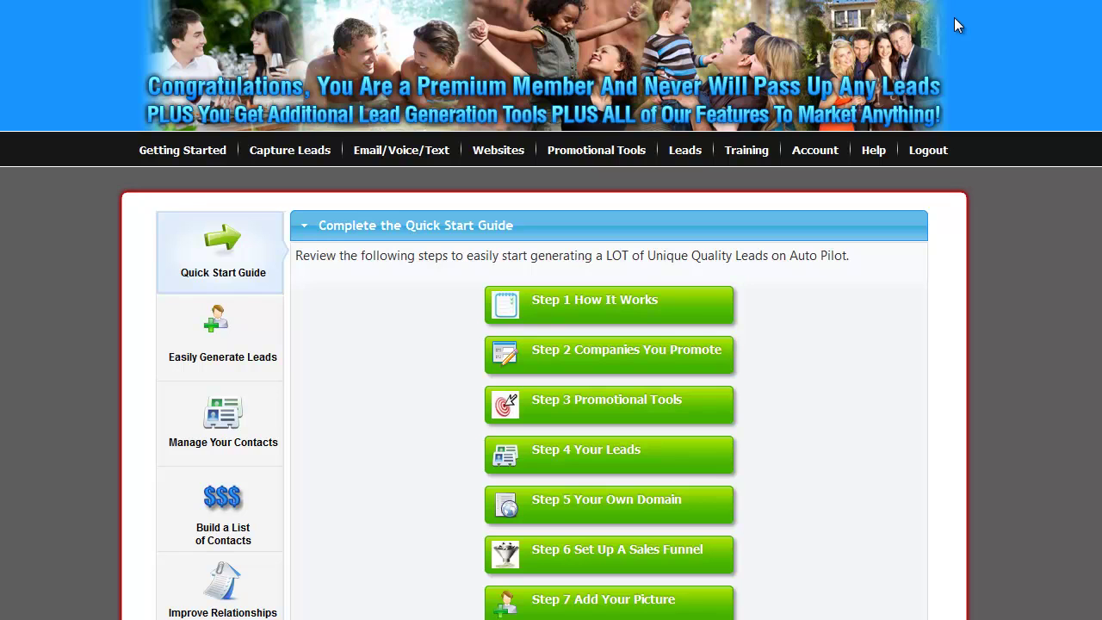
pyautogui.moveTo(499, 159)
pyautogui.scroll(-9, 551, 309)
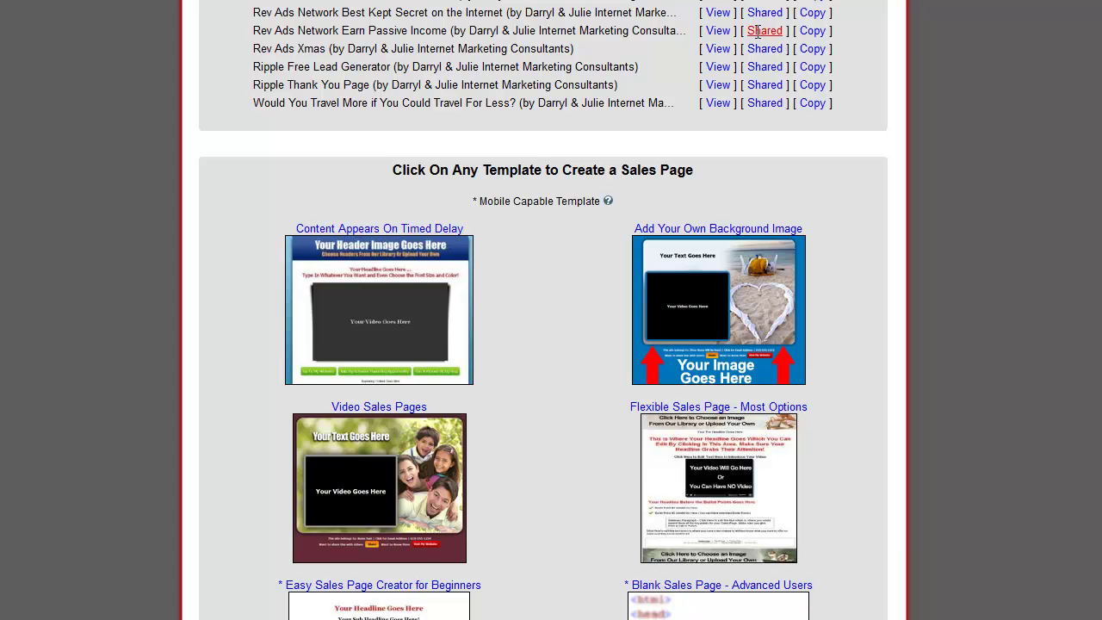
pyautogui.scroll(10, 550, 310)
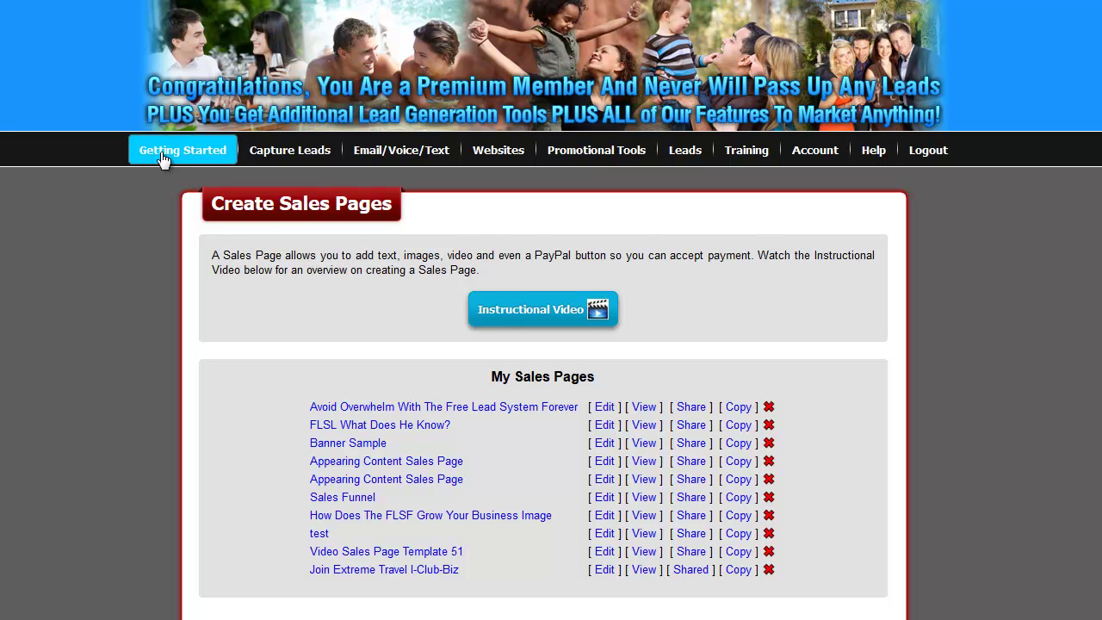
pyautogui.click(164, 155)
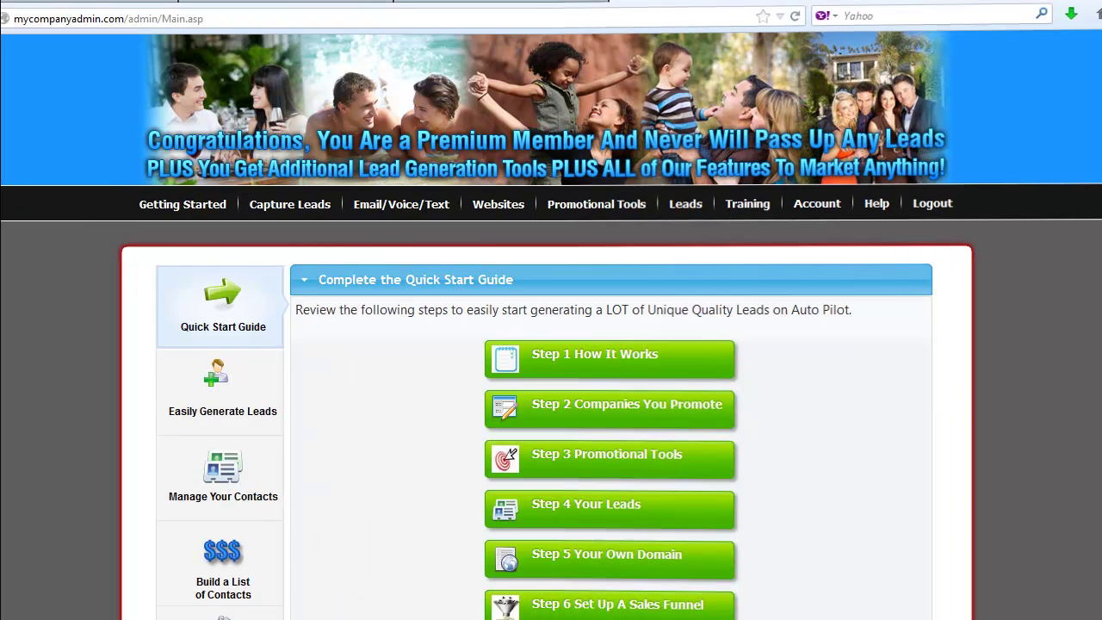